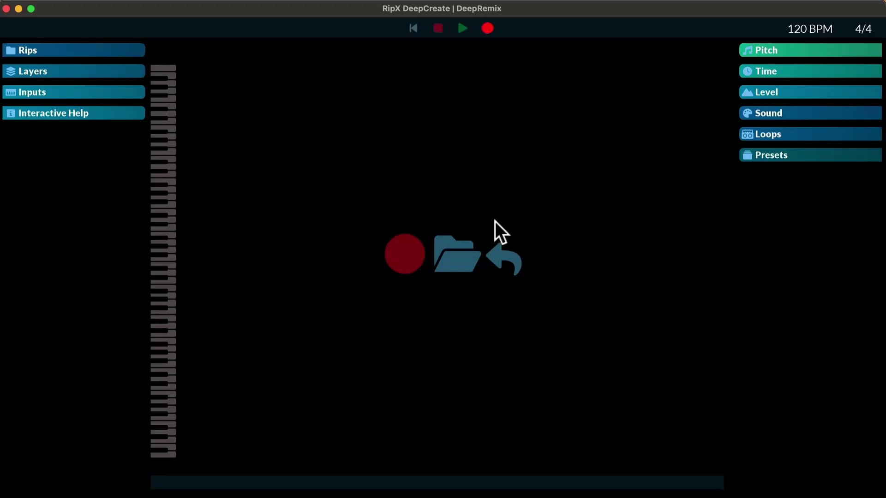
left_click(467, 255)
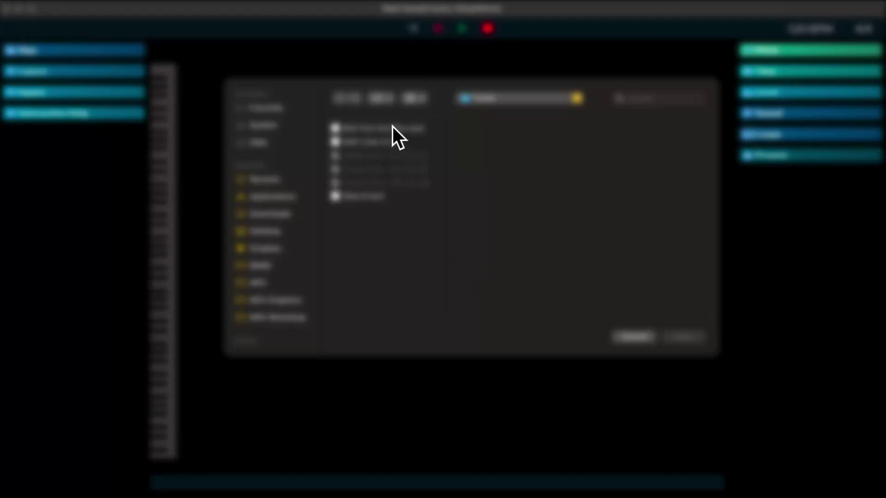
left_click(628, 335)
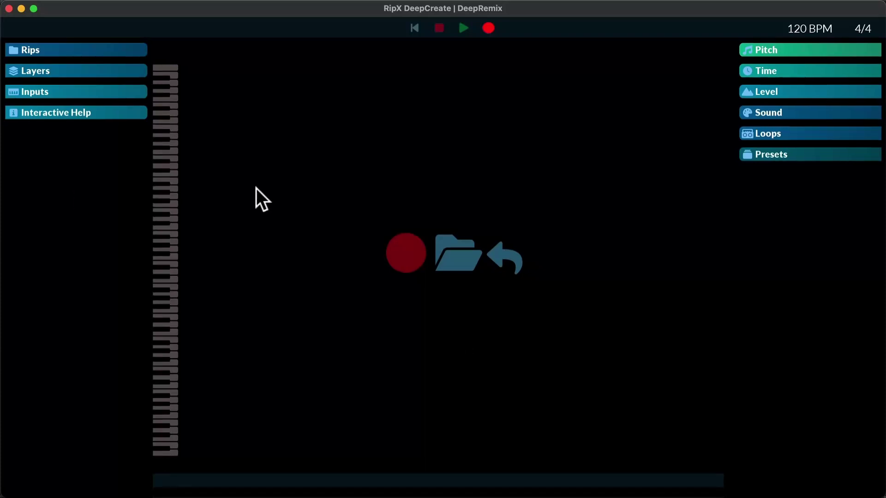
- Examine the contents of the Rips, Layers, Inputs and Interactive Help sections, collapsing each one again
left_click(18, 51)
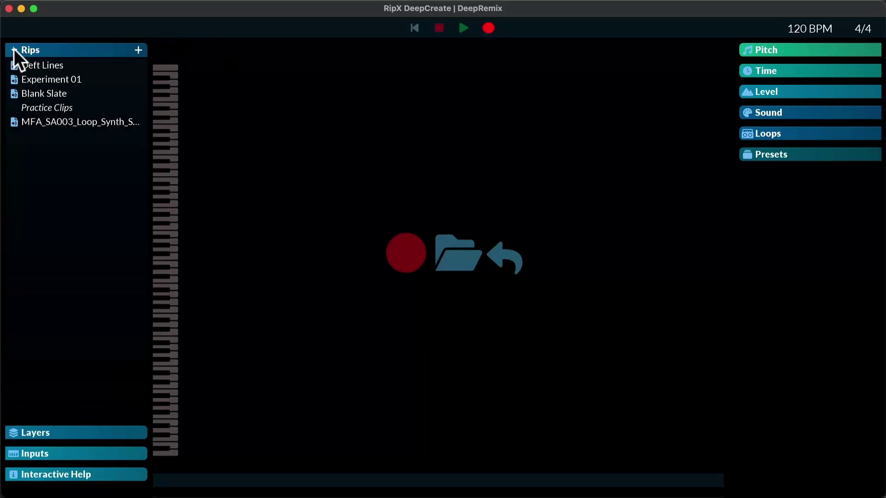
left_click(14, 49)
left_click(16, 71)
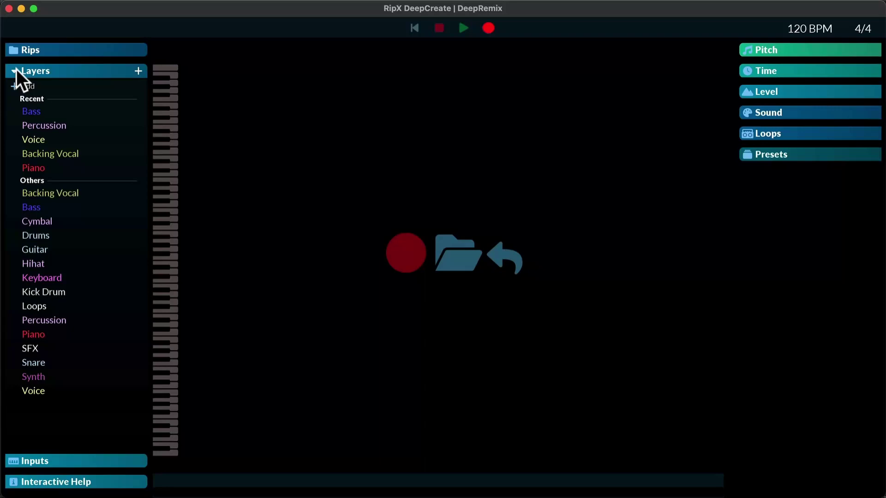
left_click(16, 69)
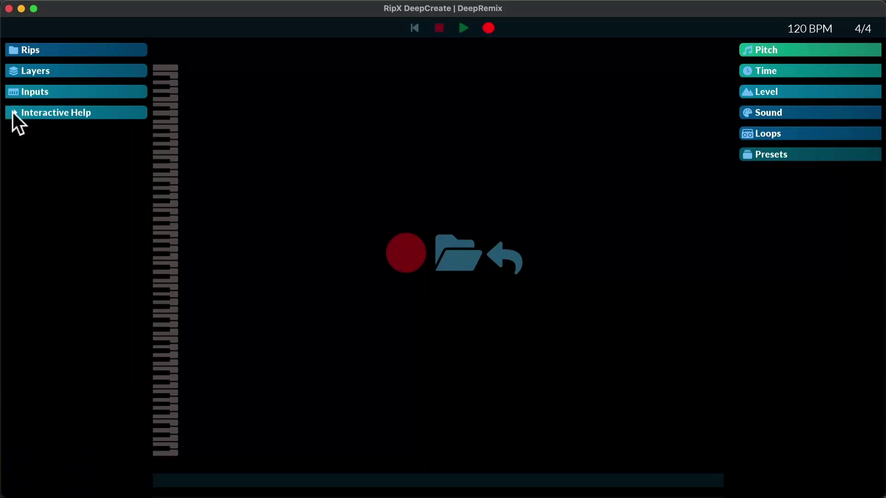
left_click(16, 91)
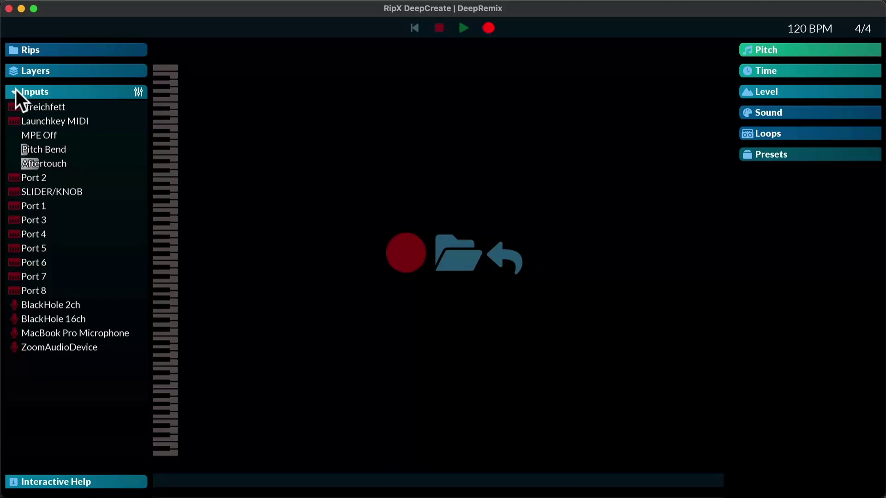
left_click(16, 90)
left_click(18, 112)
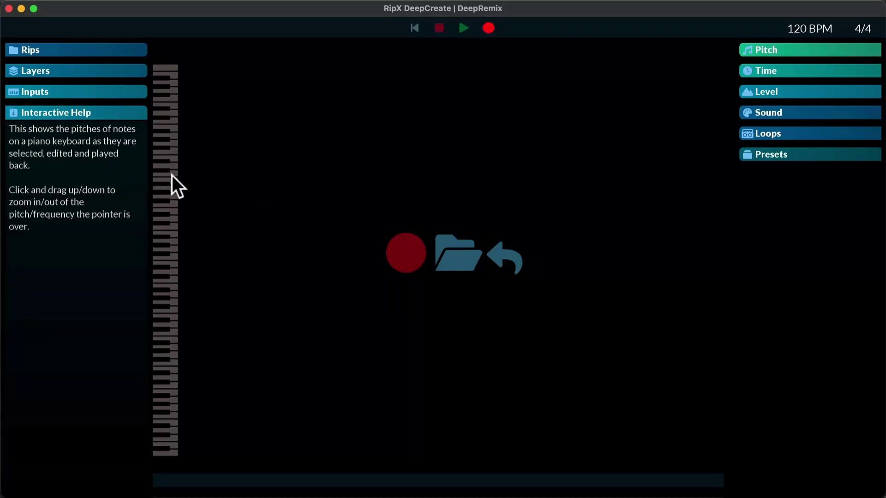
left_click(120, 112)
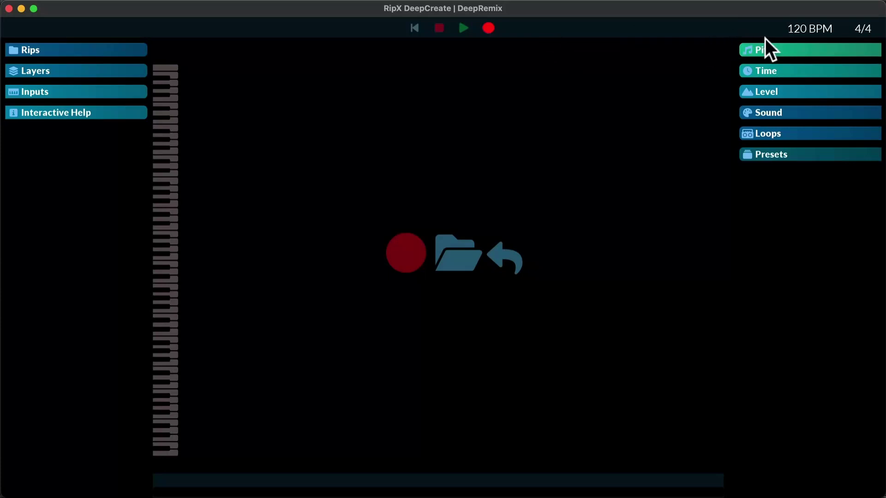
- Examine the effects and content listed under Pitch, Time, Level, Sound, Loops and Presets, collapsing each section again
left_click(753, 47)
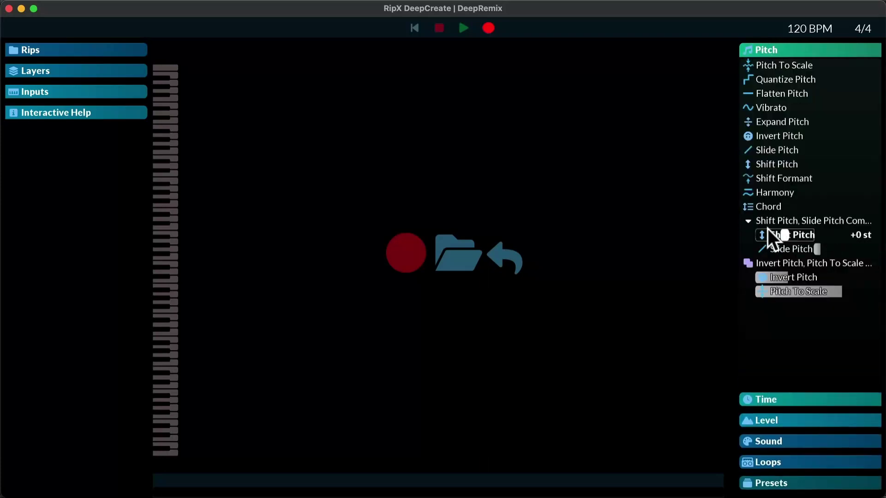
left_click(748, 50)
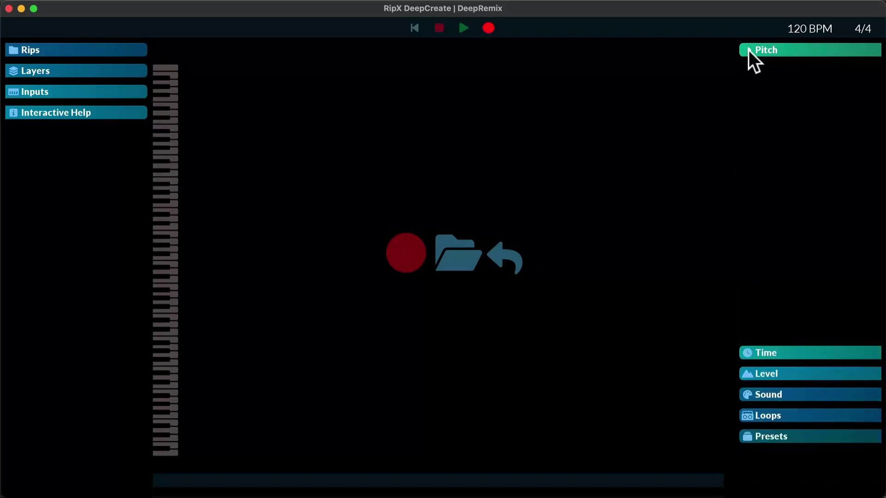
left_click(748, 72)
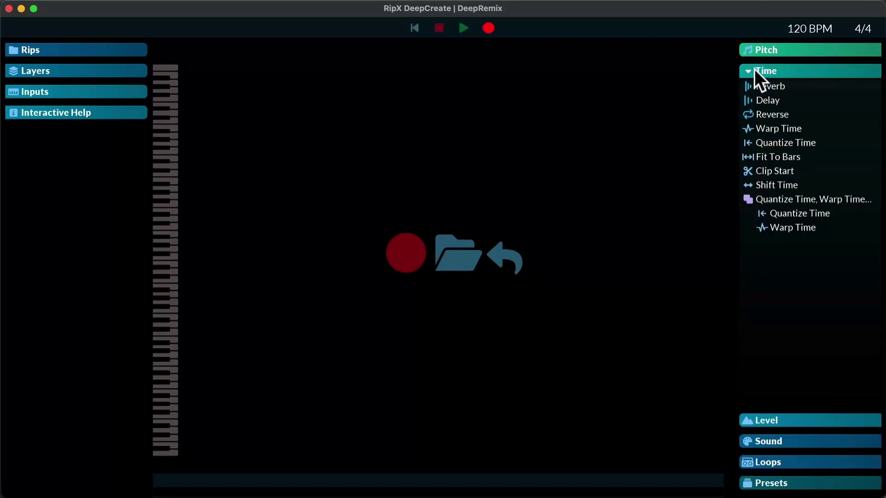
left_click(752, 70)
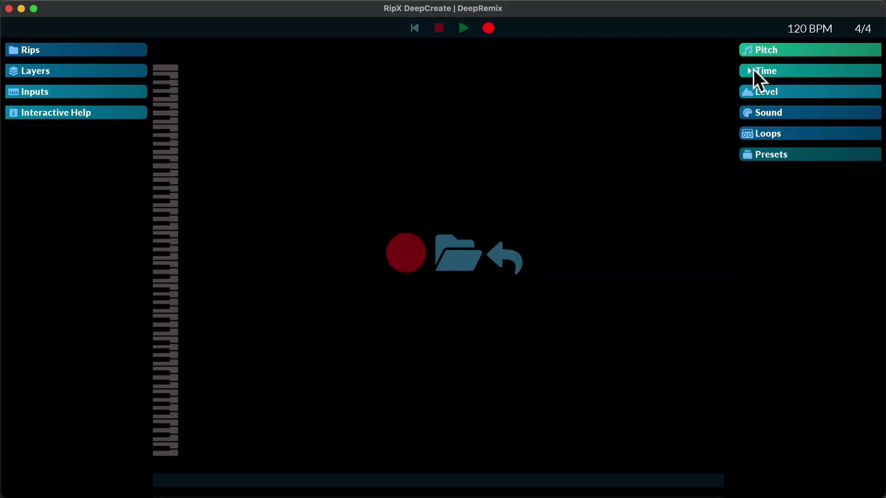
left_click(747, 92)
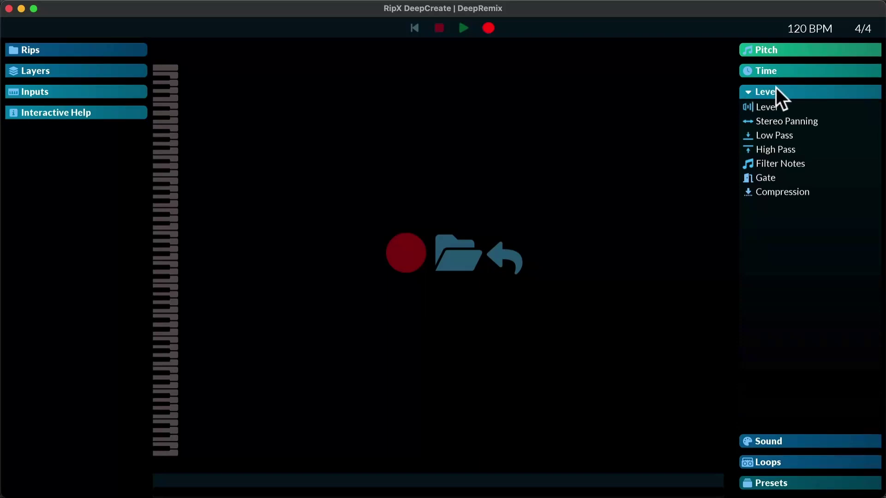
left_click(747, 91)
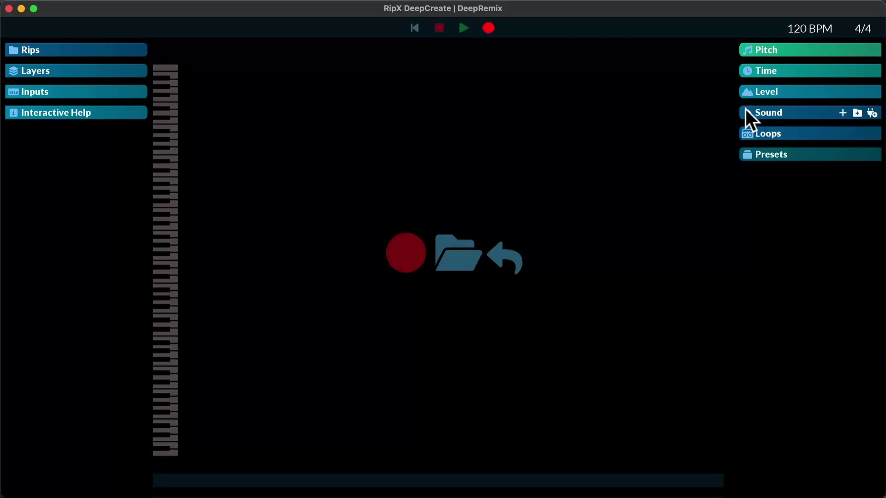
left_click(747, 111)
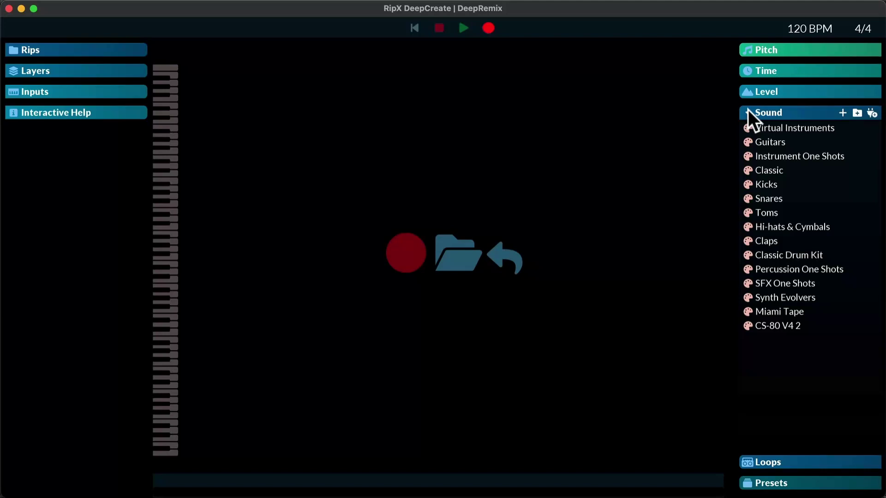
left_click(747, 111)
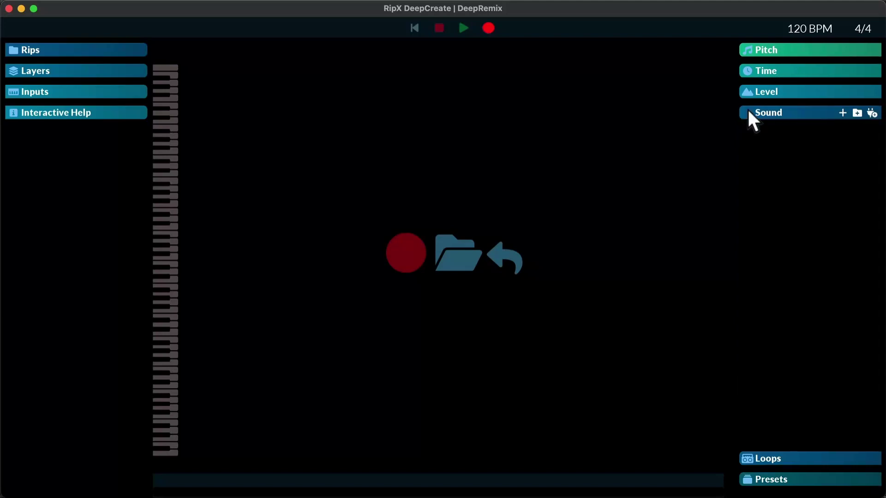
left_click(748, 134)
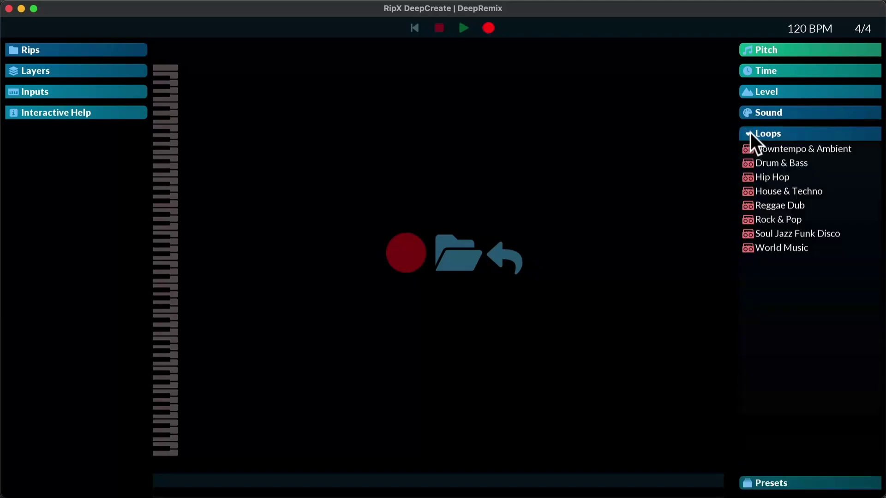
left_click(749, 133)
left_click(751, 149)
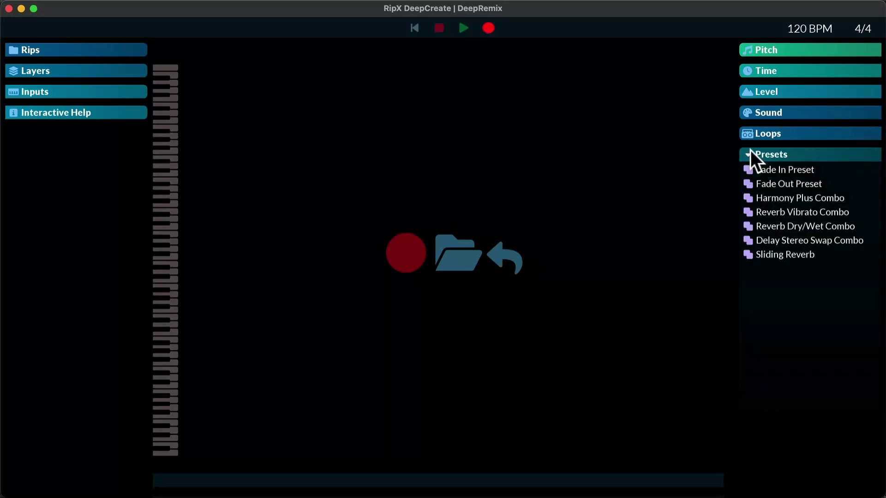
left_click(750, 150)
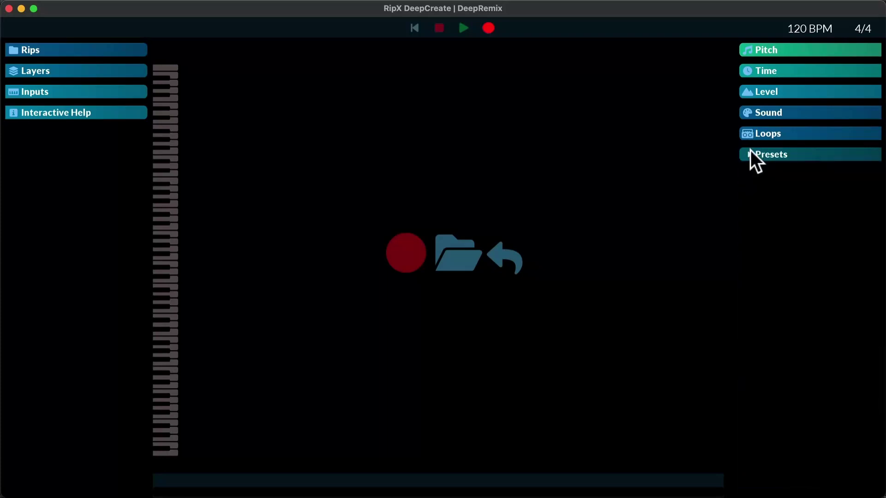
- Try docking the Pitch section beside the piano keyboard and return it to its place above Time
left_click_drag(824, 49, 211, 46)
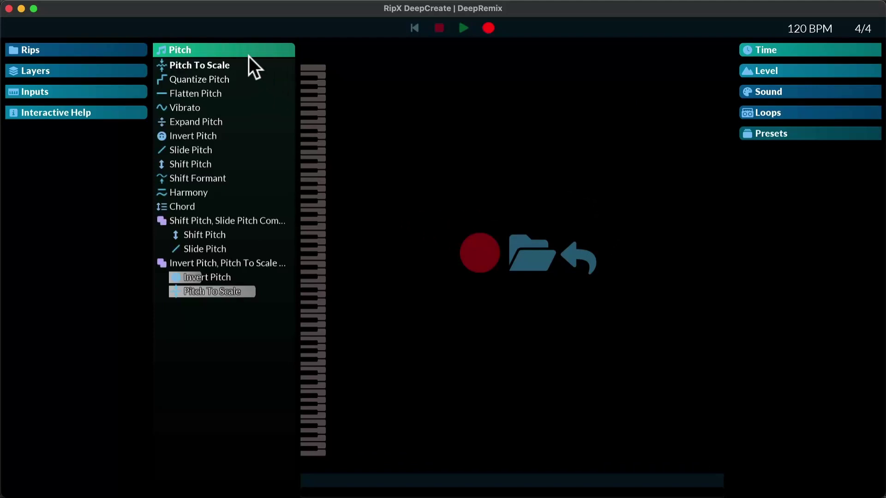
left_click_drag(248, 51, 783, 41)
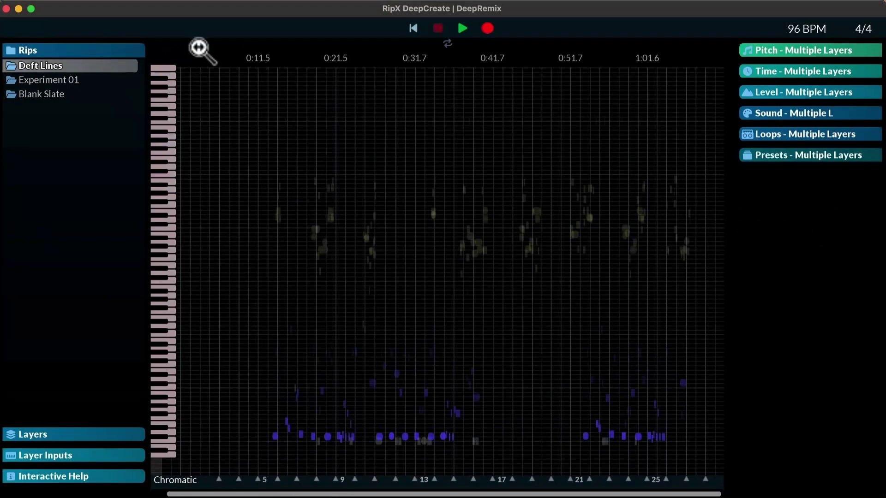
- Examine the separated notes of the Deft Lines rip at closer zoom along the timeline
left_click_drag(203, 44, 374, 274)
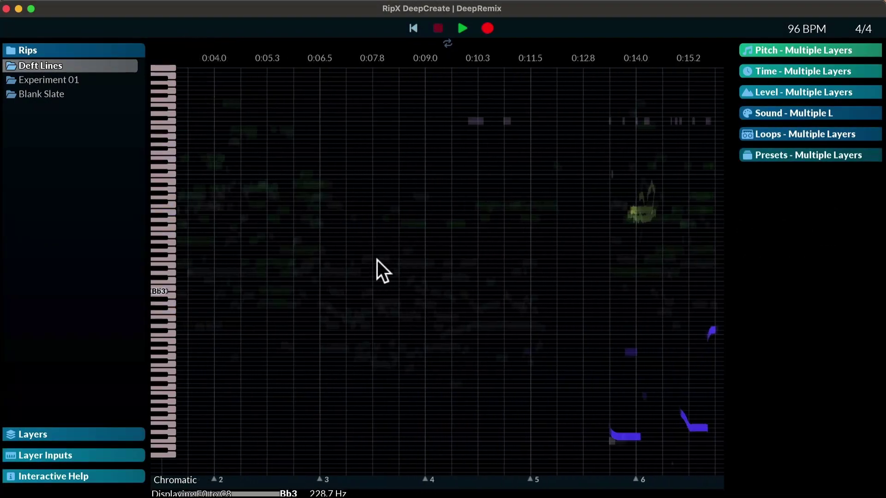
scroll(378, 261, "left", 5)
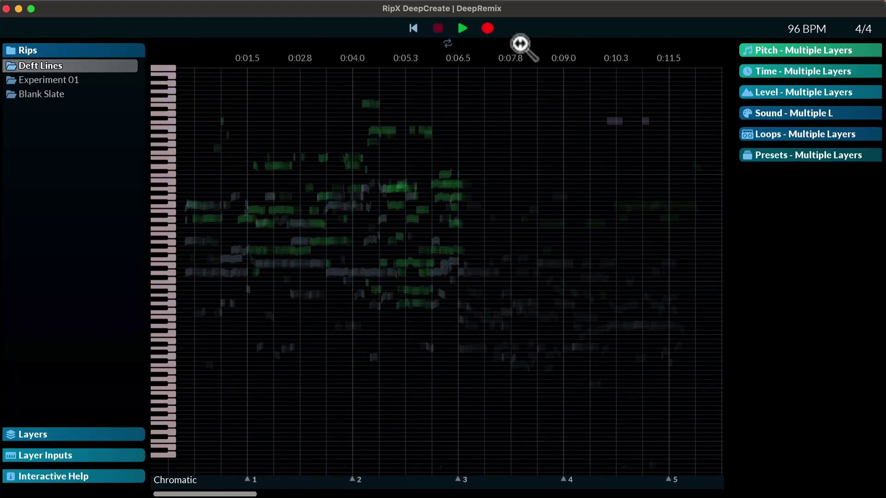
left_click_drag(519, 44, 534, 28)
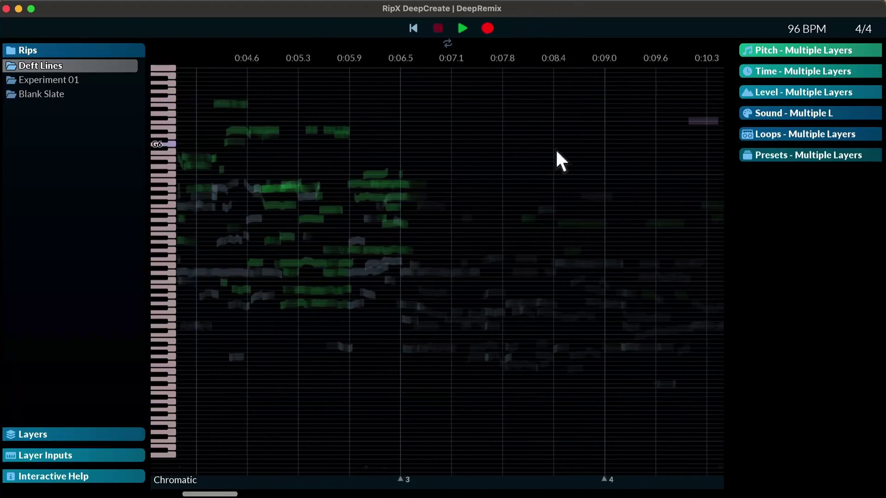
scroll(560, 162, "right", 15)
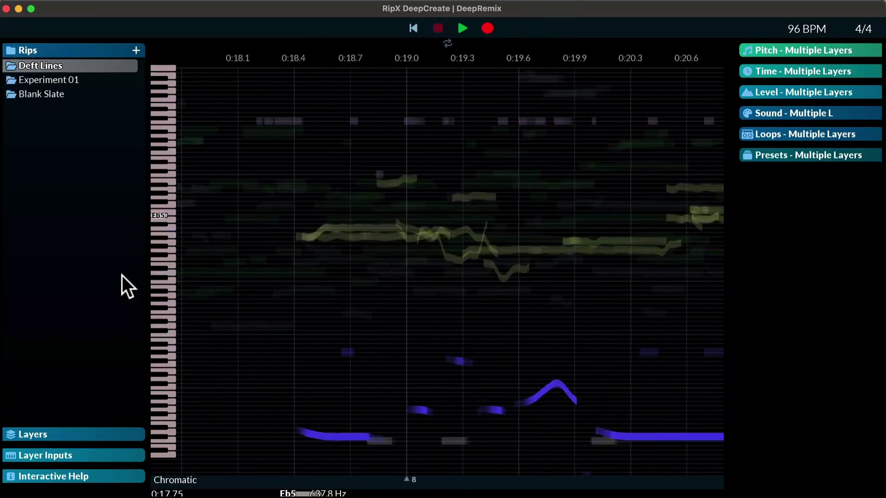
left_click_drag(173, 233, 401, 313)
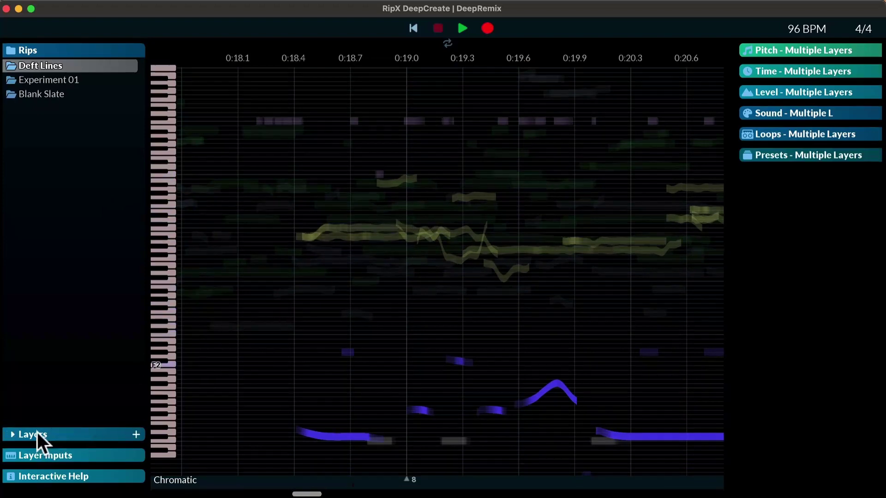
- Expand the rip's layer list and play the song with only the Guitar layer selected
left_click(13, 433)
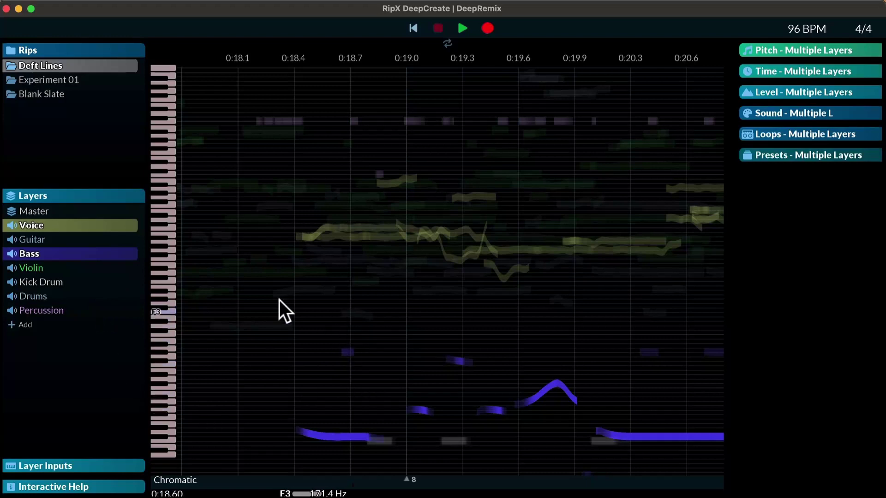
left_click(34, 239)
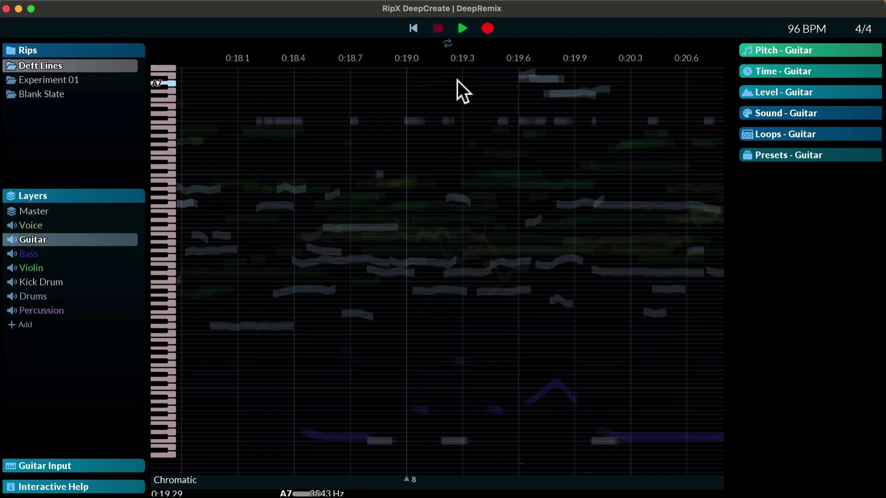
left_click(459, 28)
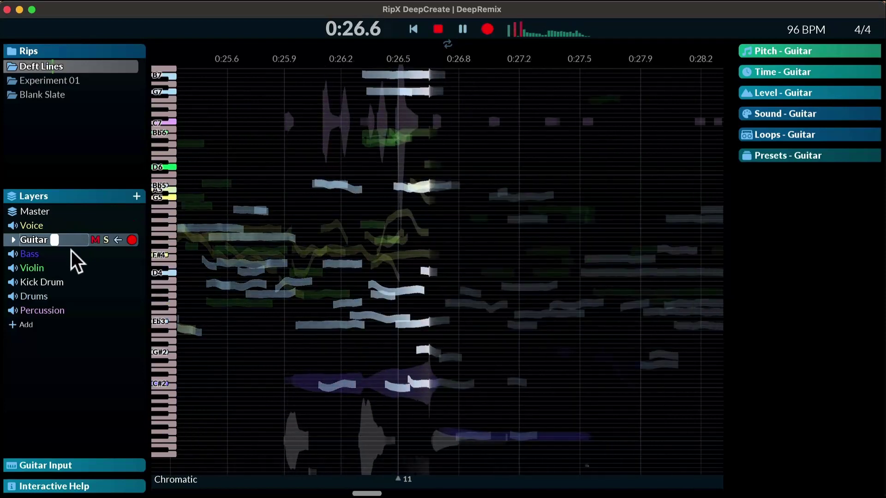
- Detect the musical scale of the Bass layer, and stop playback back at the start of the song
left_click(31, 254)
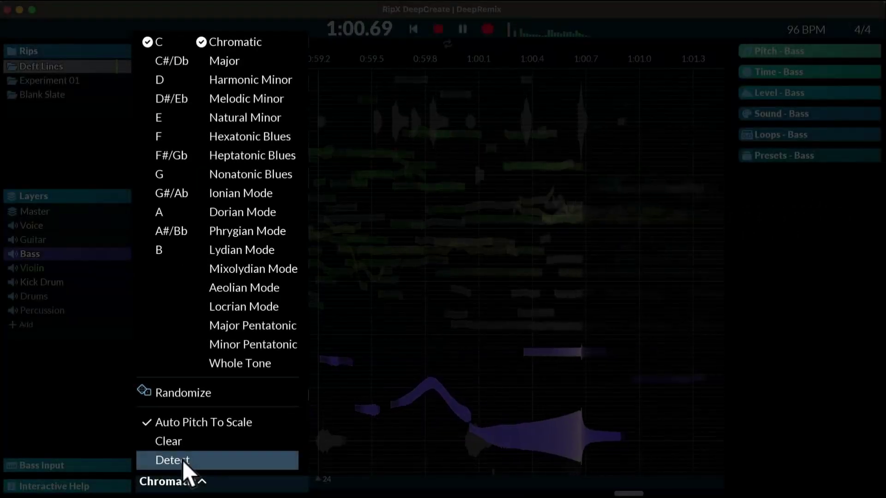
left_click(183, 460)
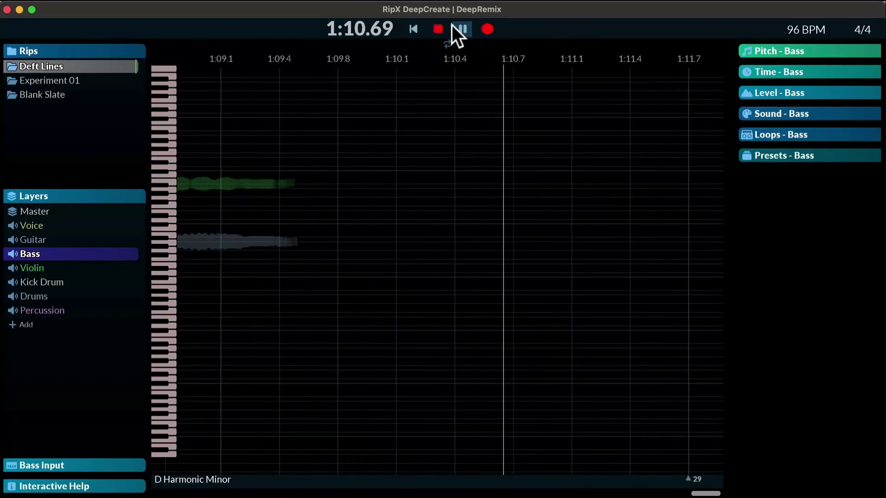
left_click(438, 29)
left_click(414, 29)
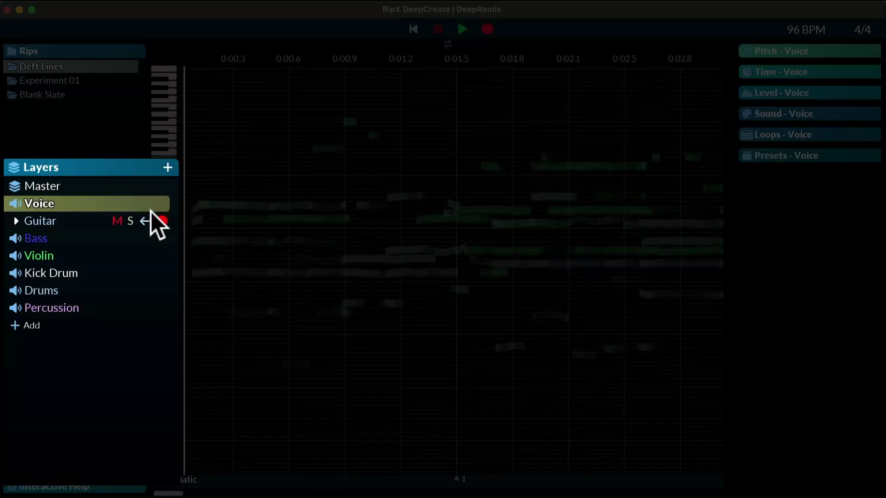
- Select the Voice and Bass layers together and view their notes over a longer stretch of the song
double_click(37, 239)
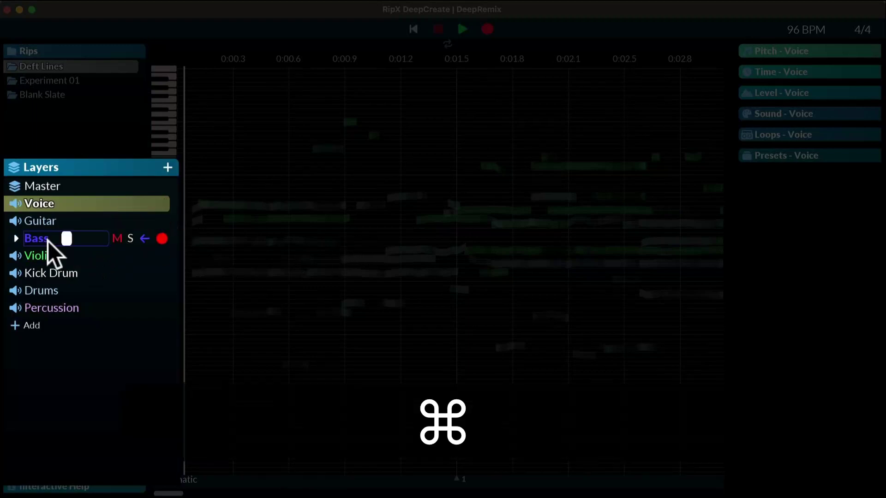
left_click(44, 237, "super")
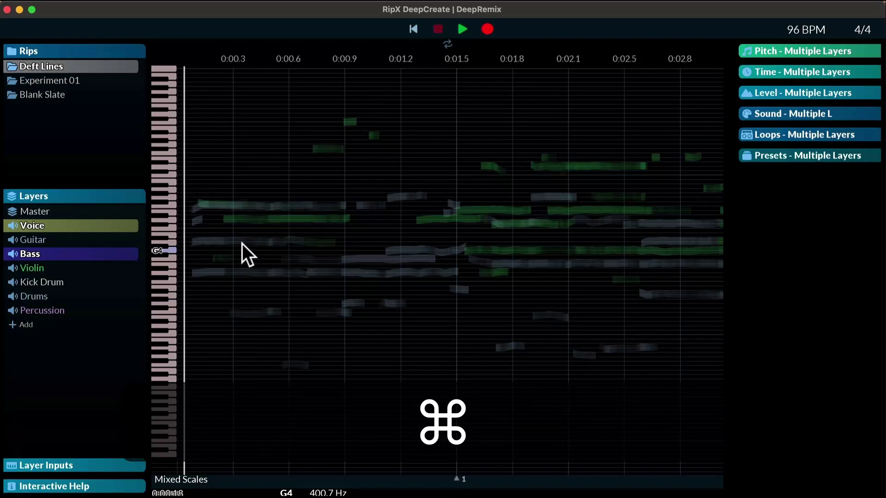
scroll(241, 244, "down", 5)
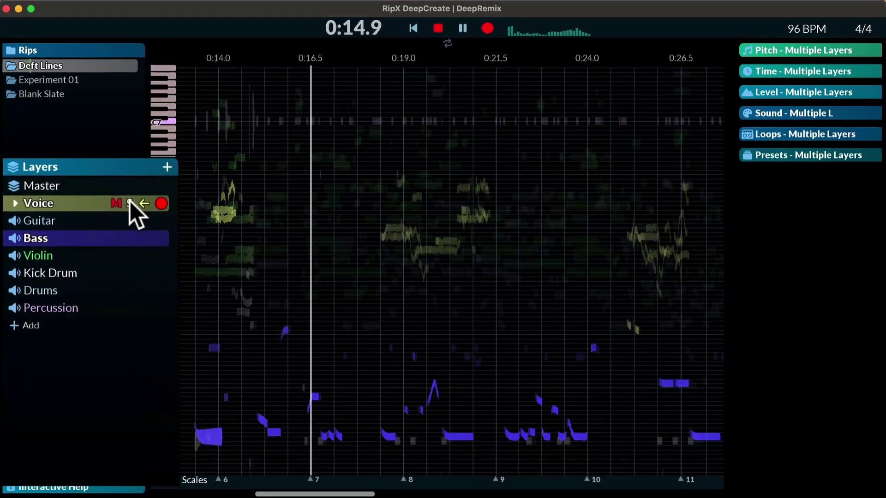
- Audition the Voice layer soloed and with the full mix, and lower its Low level while raising its High level
left_click(130, 202)
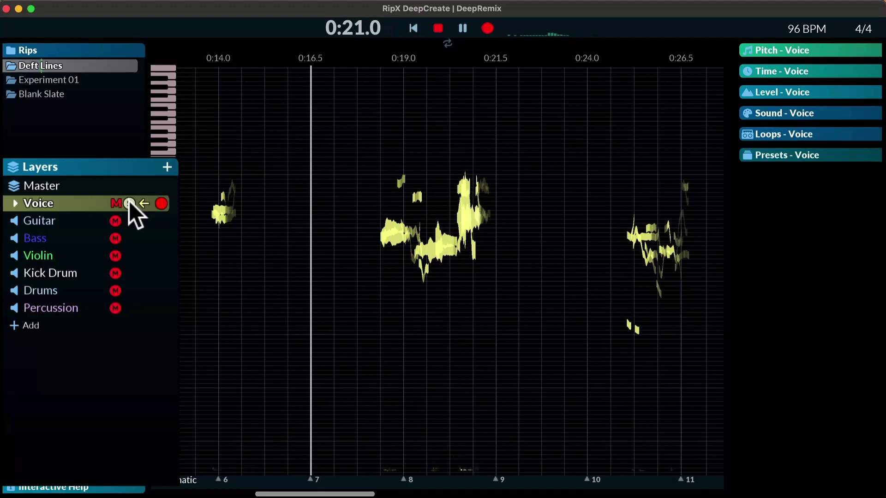
left_click(129, 203)
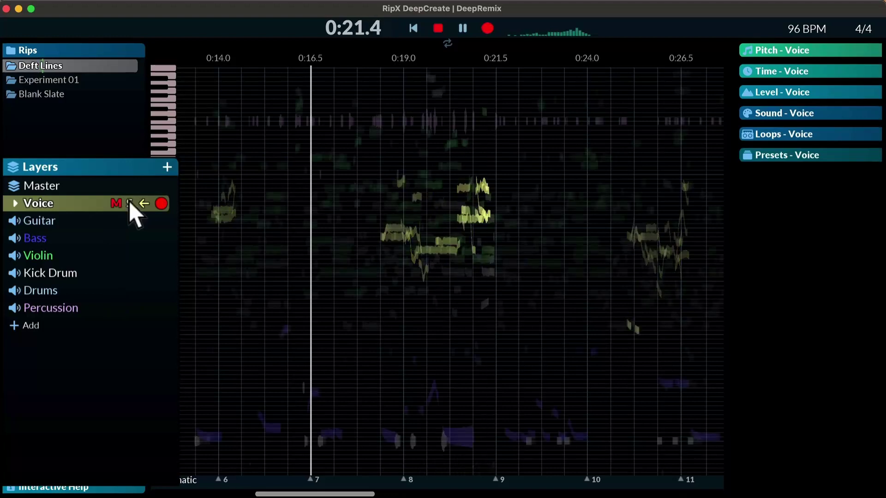
left_click(14, 203)
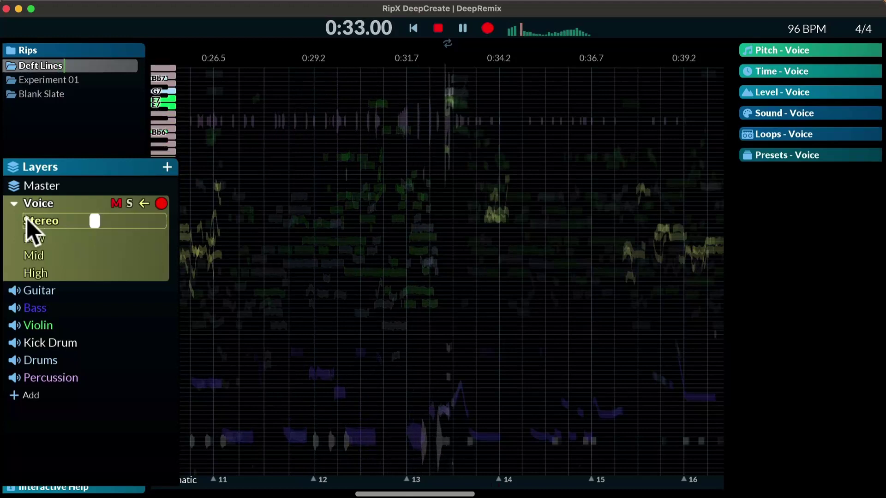
left_click(94, 221)
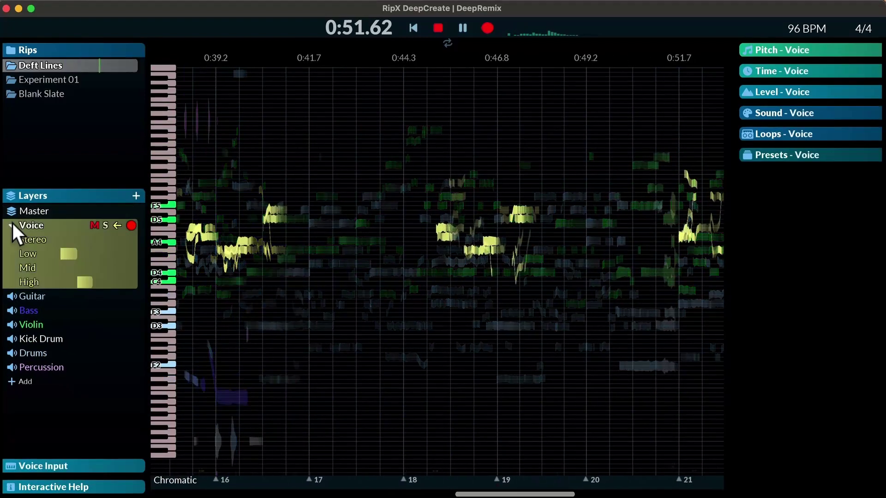
left_click(13, 223)
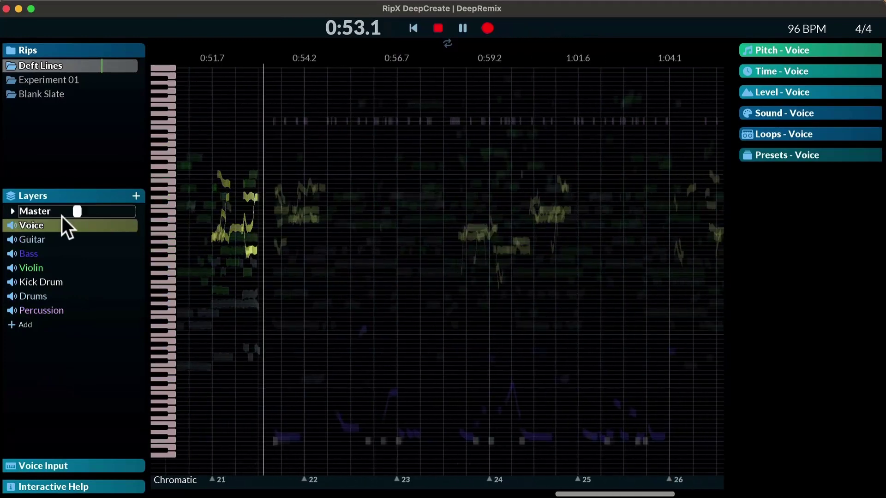
- Loop playback over the song section from about 0:58.6 to 1:00.7
scroll(237, 207, "left", 5)
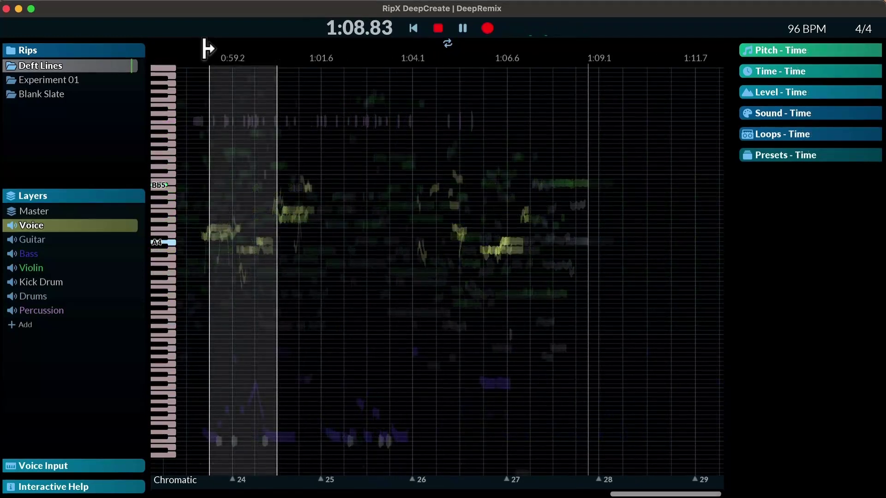
left_click_drag(208, 44, 298, 55)
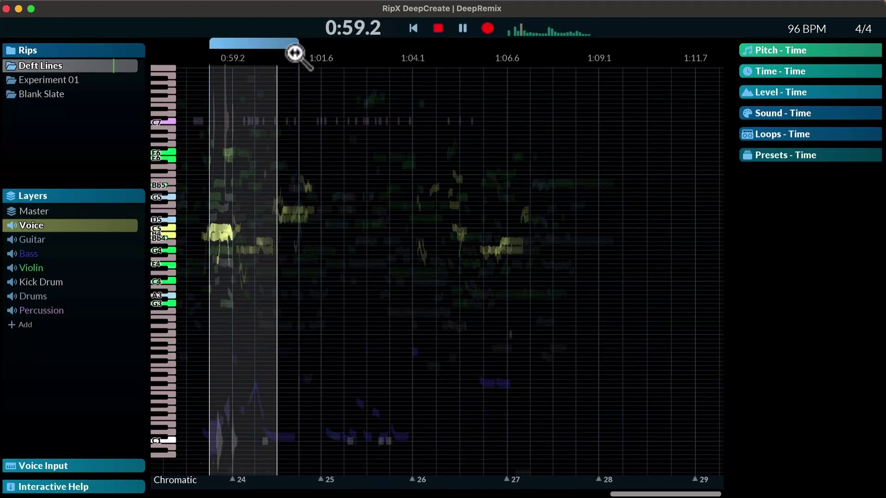
key("space")
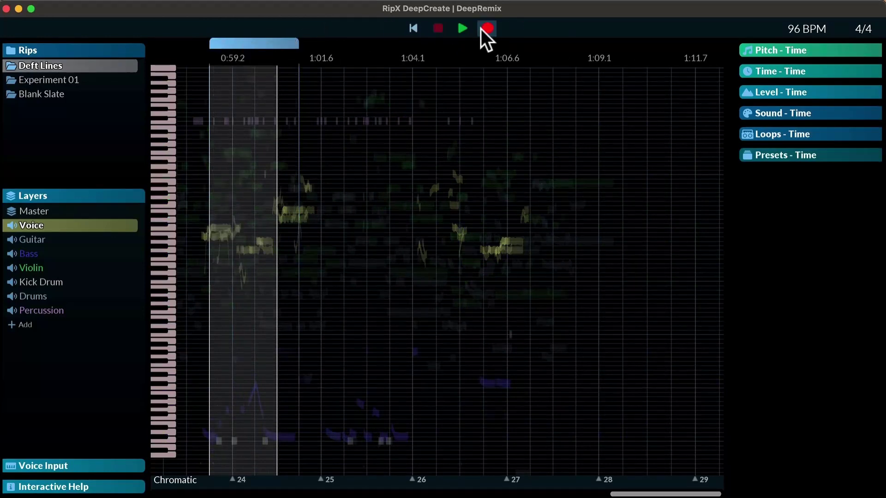
left_click(462, 28)
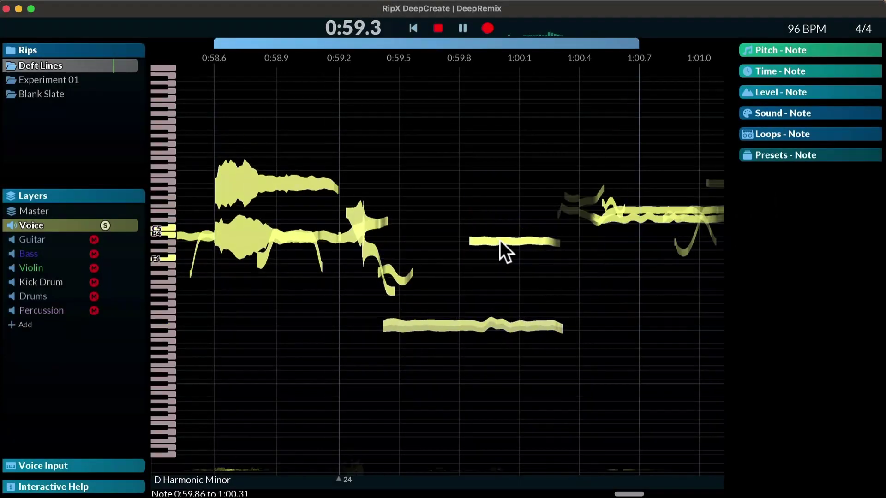
- Raise the soloed Voice layer's note starting at about 0:59.9 to Bb5
scroll(499, 239, "left", 5)
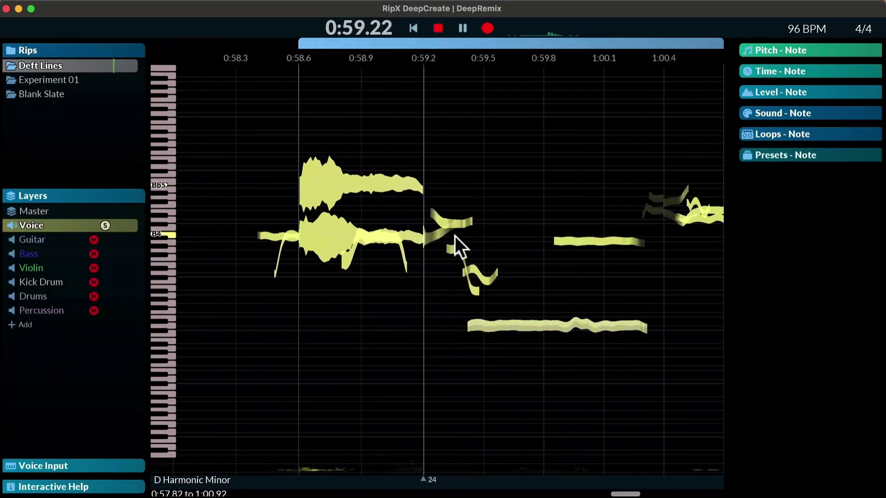
left_click_drag(493, 235, 500, 153)
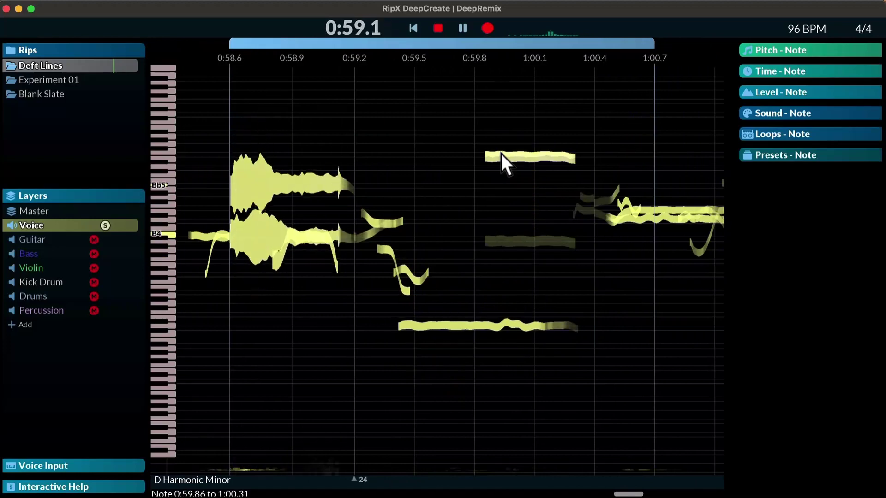
- Draw new Voice notes with Draw Sound at G6, G2 and A3 inside the loop, and audition them with and without the other layers
right_click(445, 208)
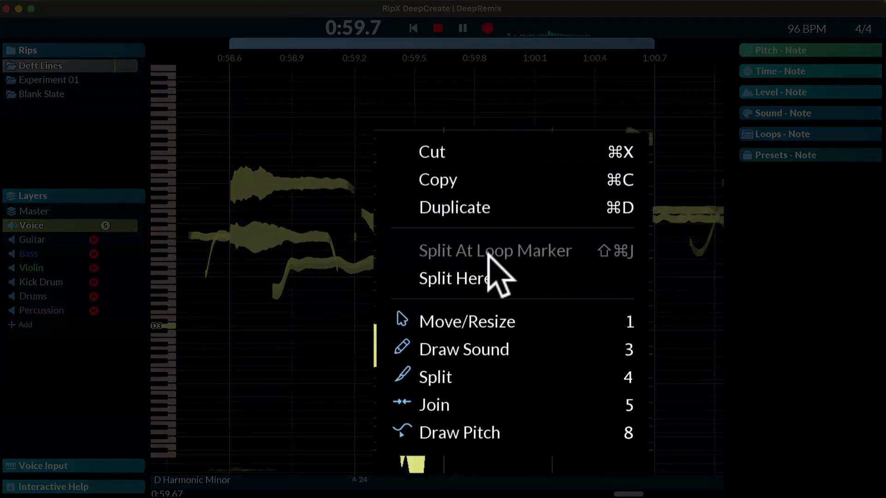
left_click(475, 362)
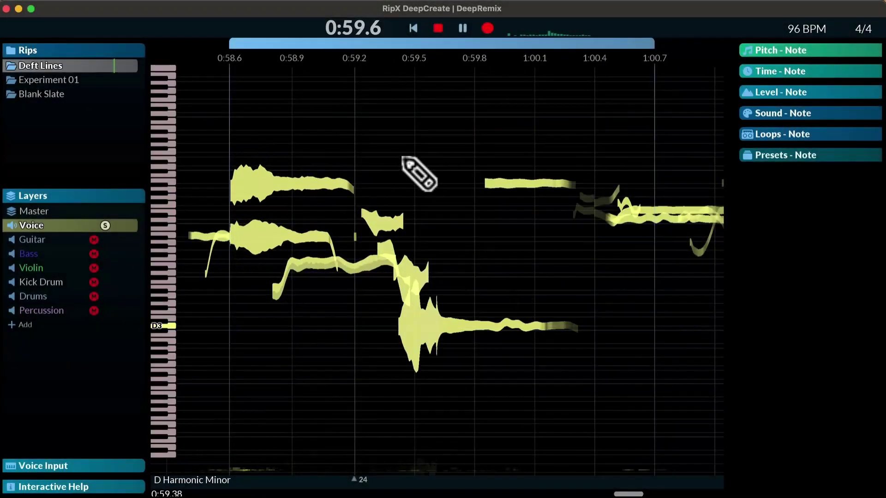
left_click_drag(357, 145, 416, 153)
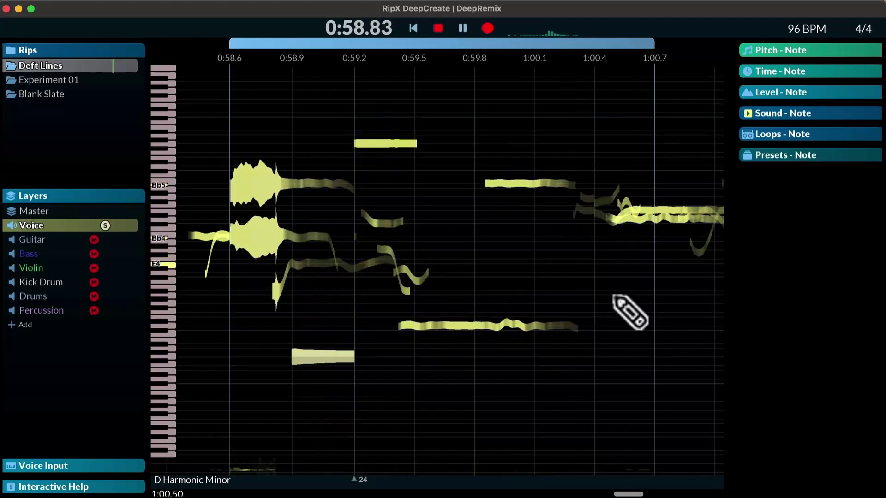
left_click_drag(595, 296, 627, 296)
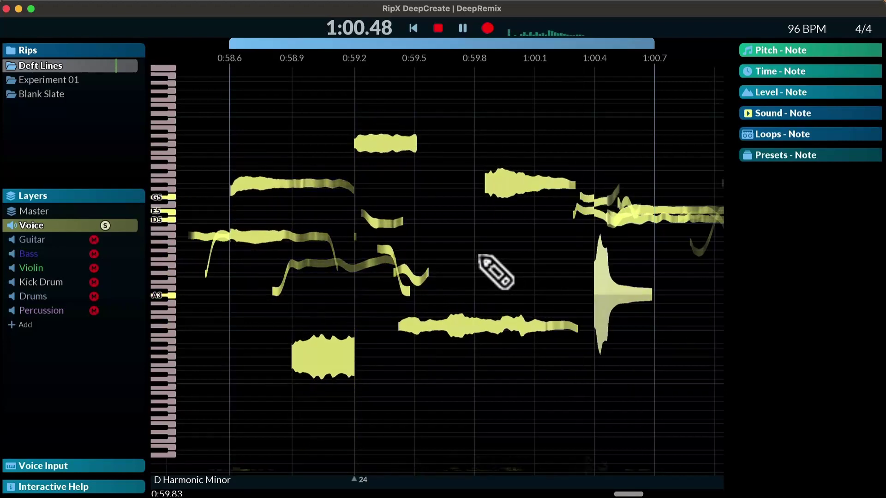
left_click(104, 224)
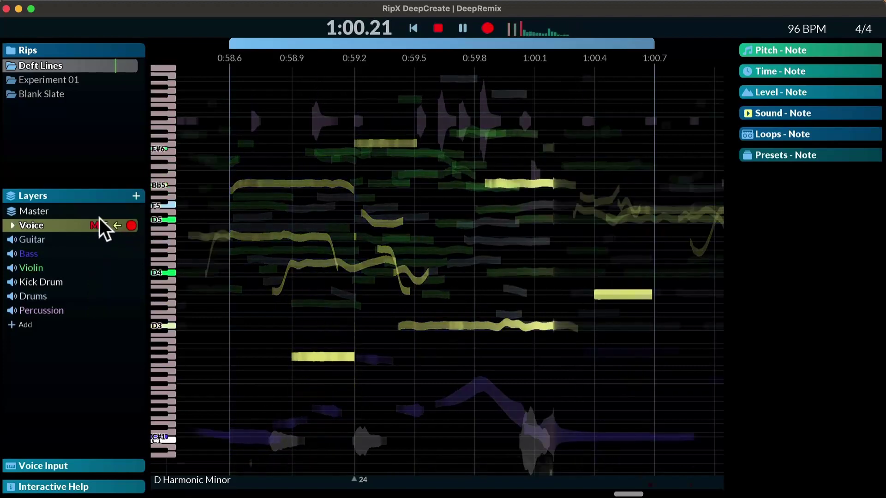
left_click(104, 225)
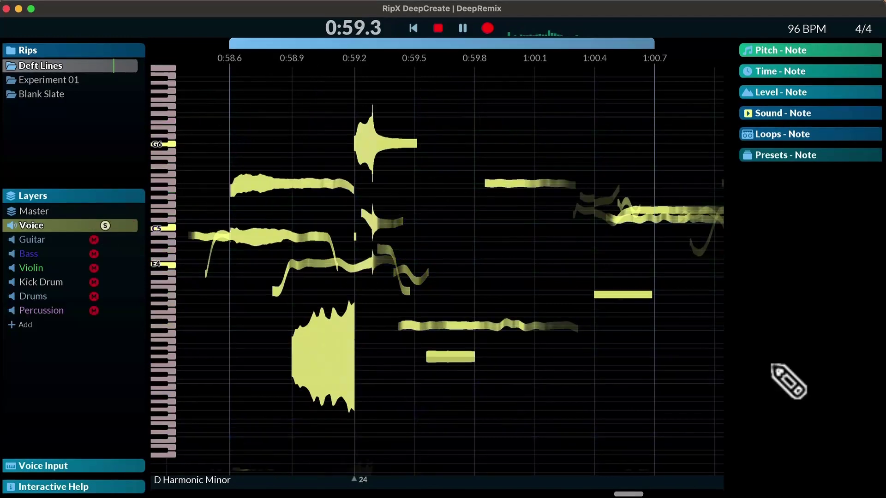
- Expand the Pitch, Time and Level effect lists for the notes
left_click(745, 50)
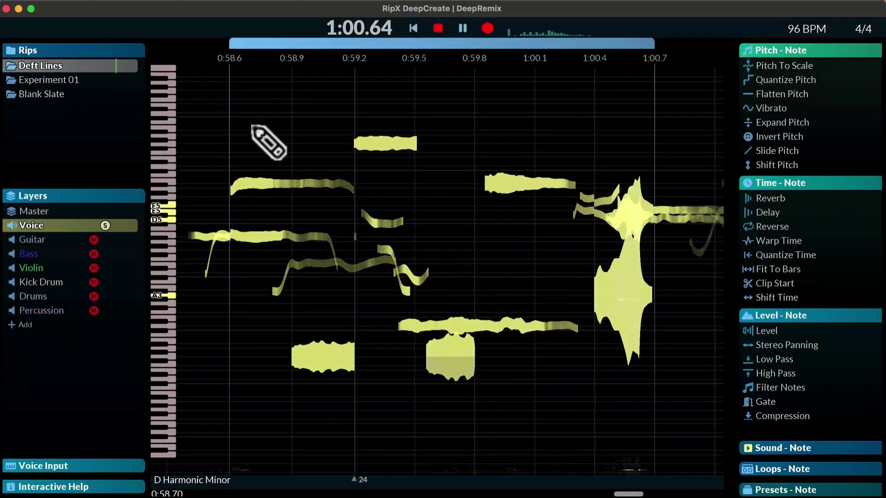
right_click(287, 132)
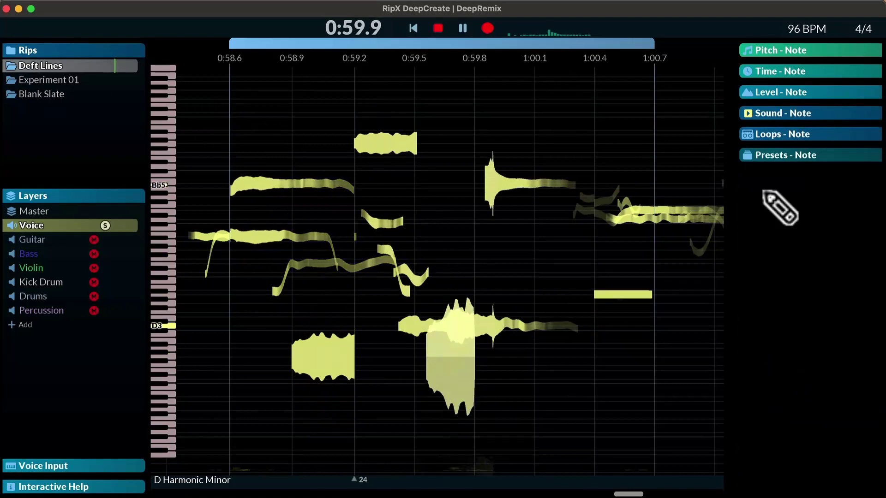
left_click(745, 50)
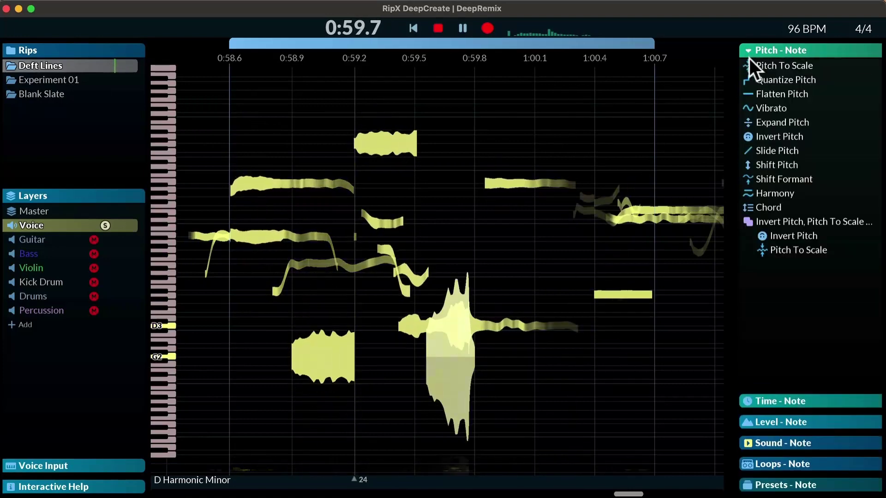
left_click(753, 402)
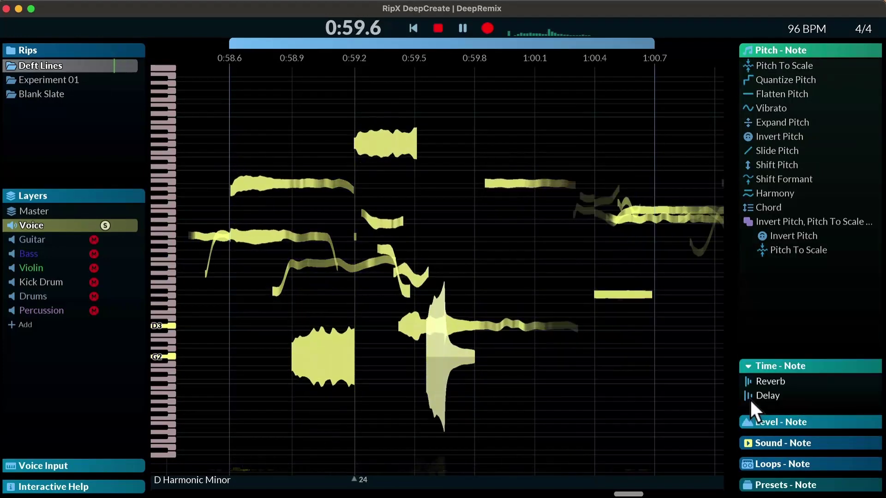
left_click(749, 424)
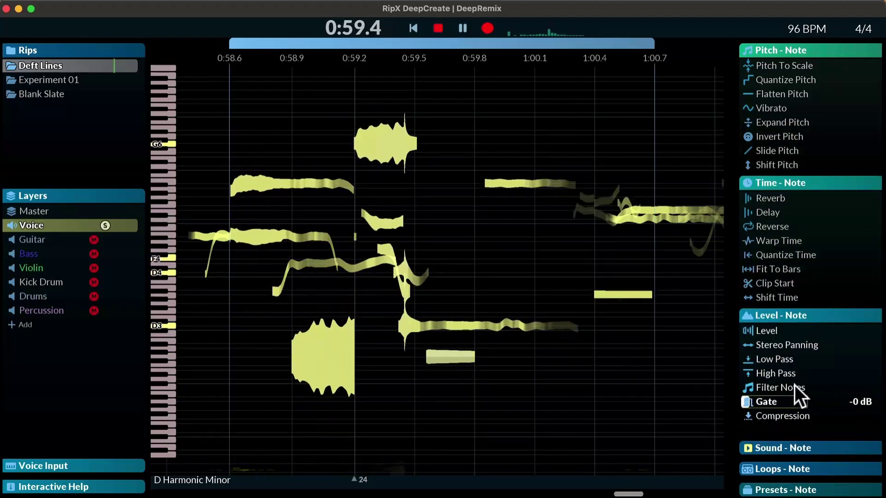
mouse_move(766, 349)
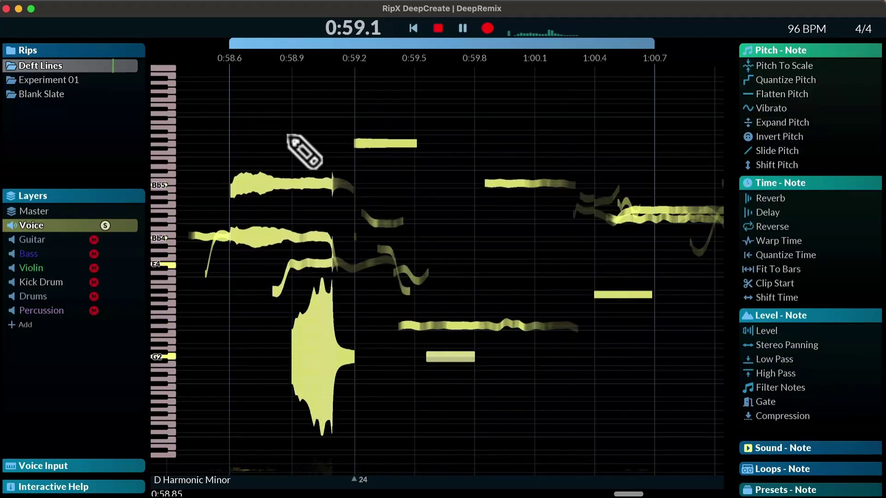
- Switch to the Move/Resize tool and select the Voice section from about 0:58.7 to the end of the loop
right_click(288, 133)
left_click(337, 238)
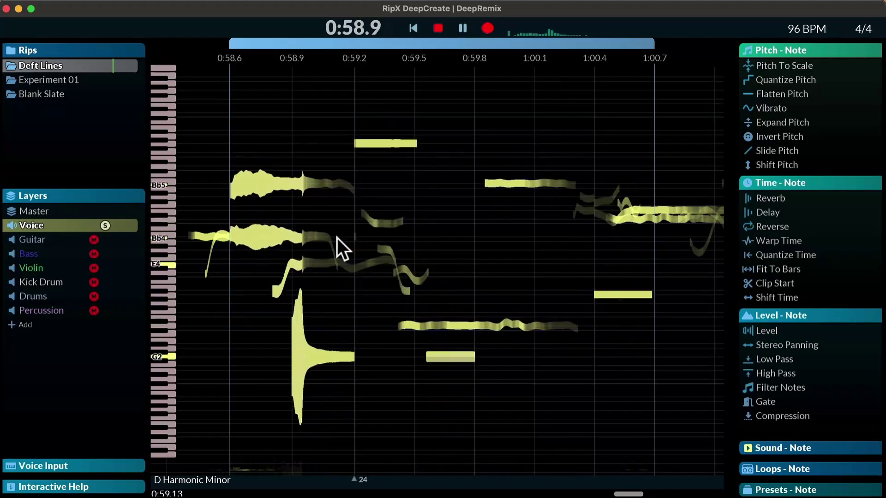
left_click_drag(252, 135, 661, 392)
right_click(282, 136)
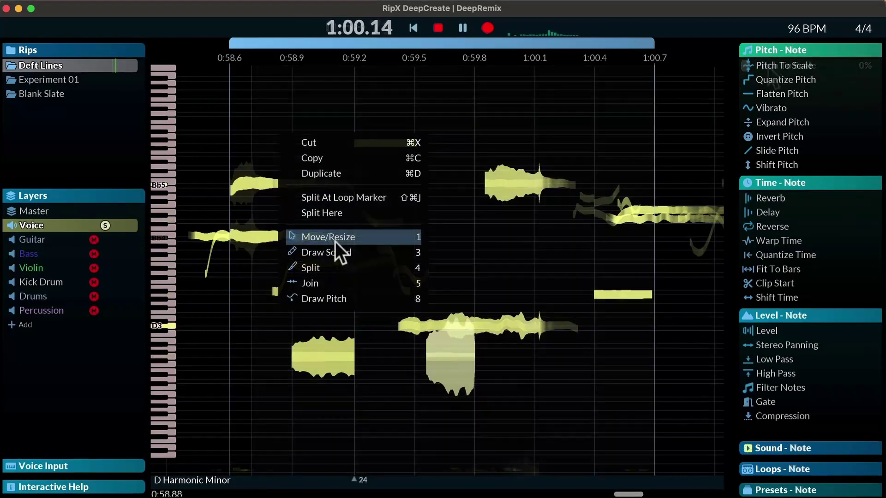
left_click(337, 238)
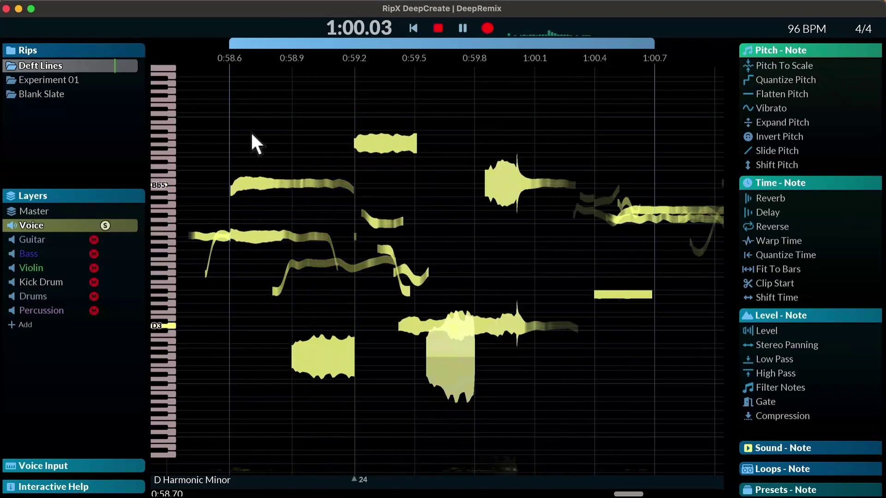
left_click_drag(251, 134, 659, 388)
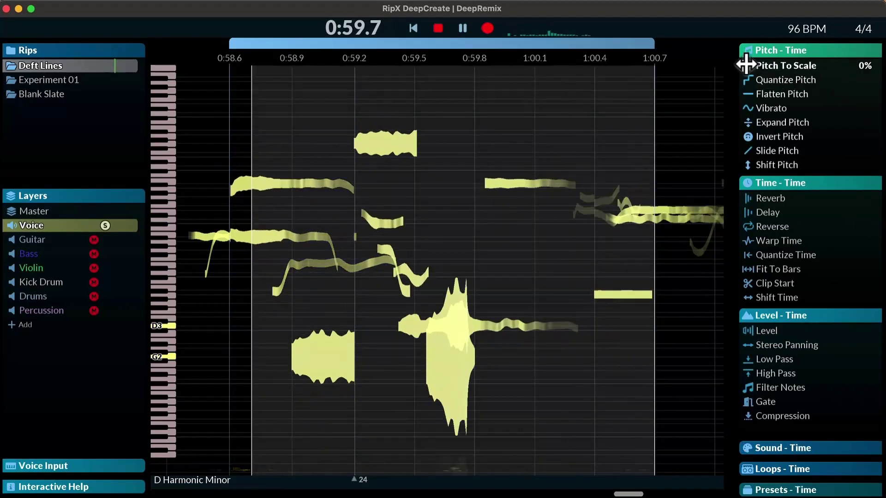
- Apply Pitch To Scale and a 72% Flatten Pitch to the selected time section
left_click_drag(748, 63, 863, 68)
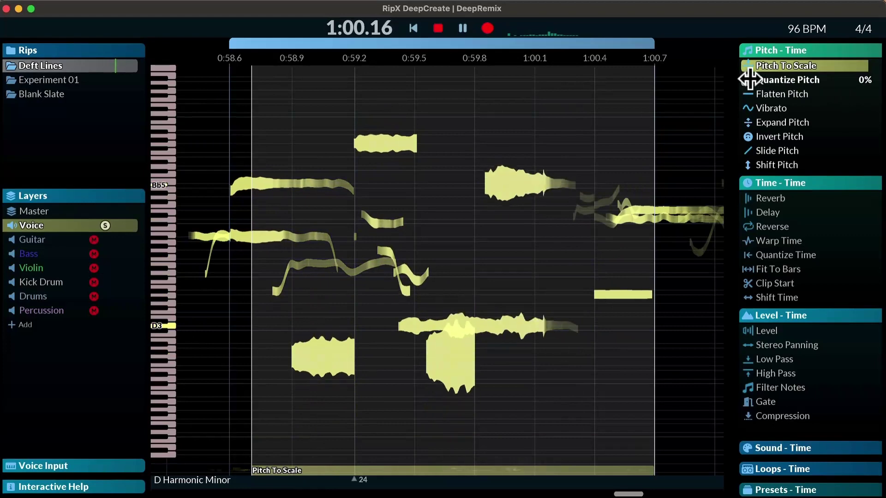
left_click_drag(749, 80, 788, 79)
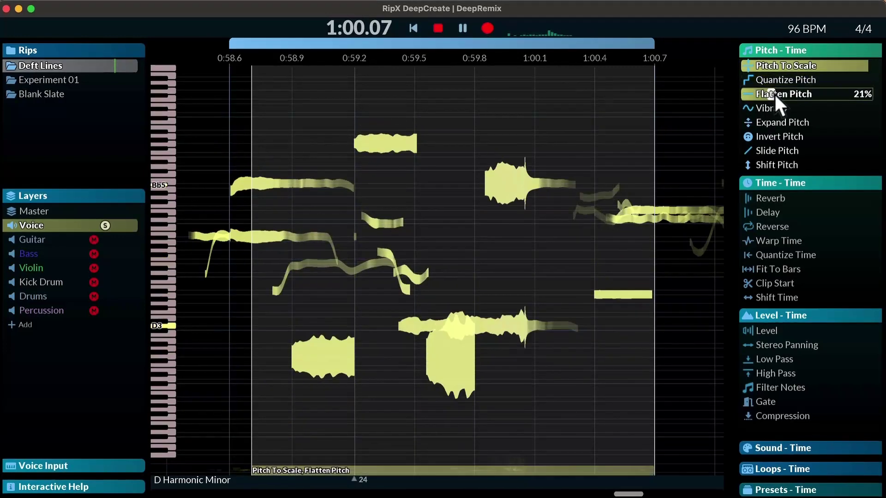
left_click_drag(774, 95, 837, 91)
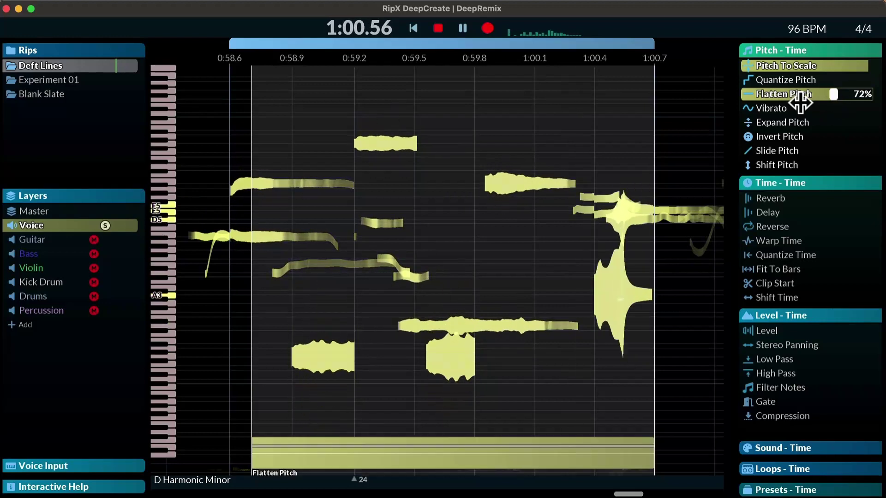
- Add a 4.0 st Vibrato to the long D3 Voice note and redraw its depth curve lower toward the note's start
left_click(522, 373)
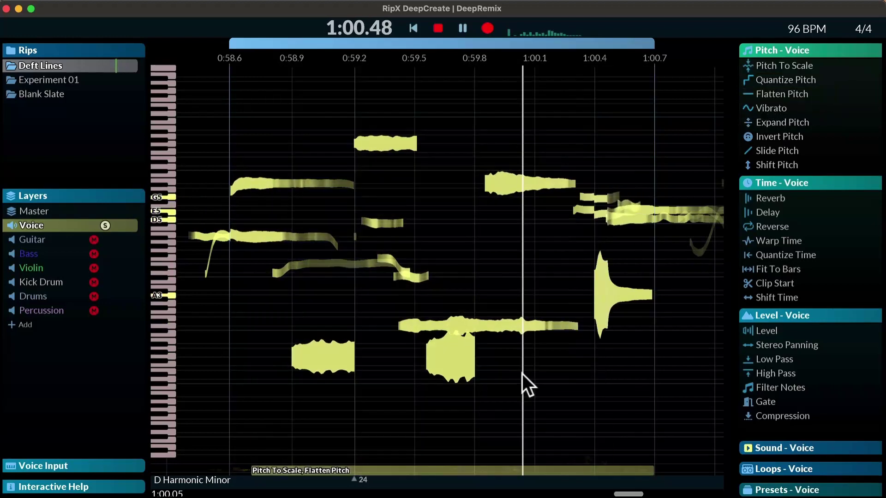
left_click(489, 325)
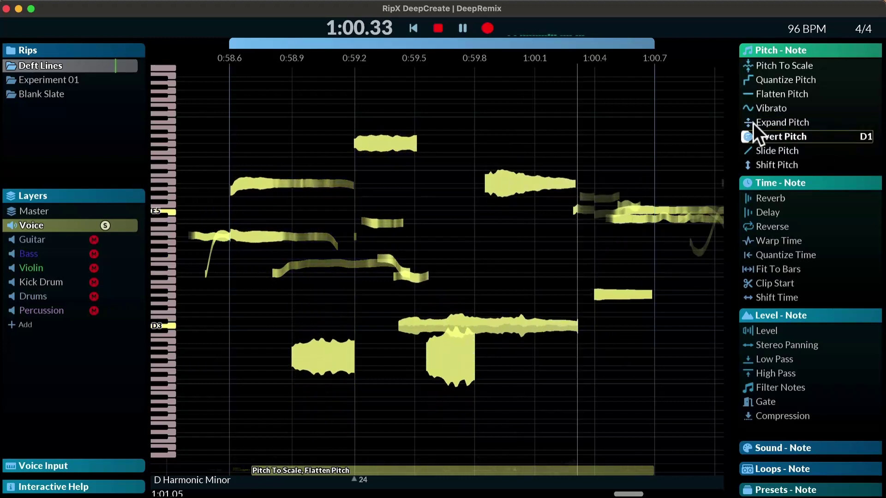
left_click_drag(748, 107, 826, 107)
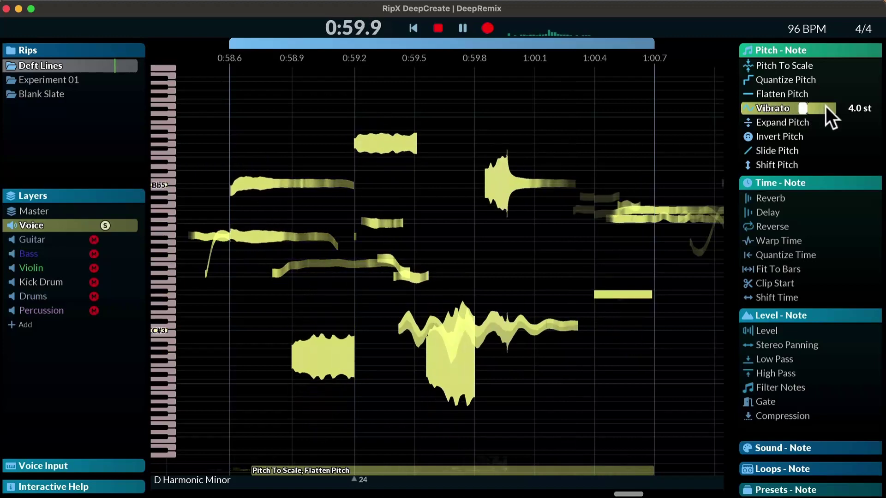
mouse_move(747, 119)
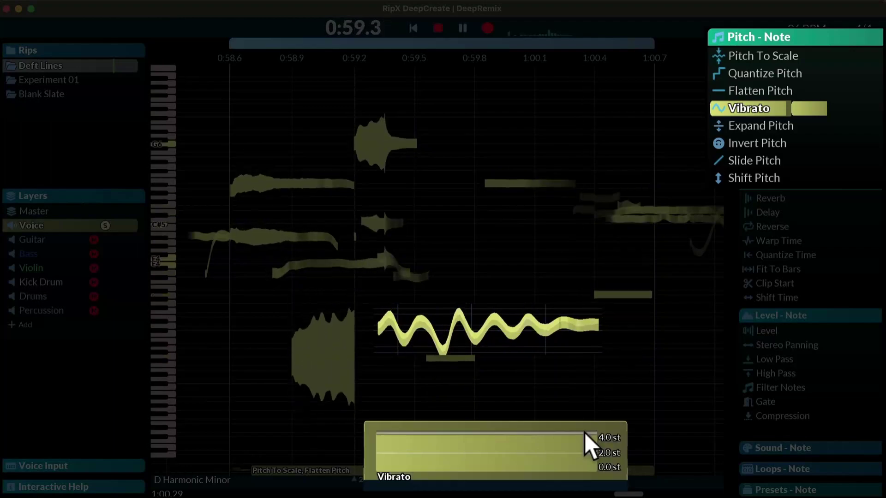
left_click_drag(584, 433, 412, 467)
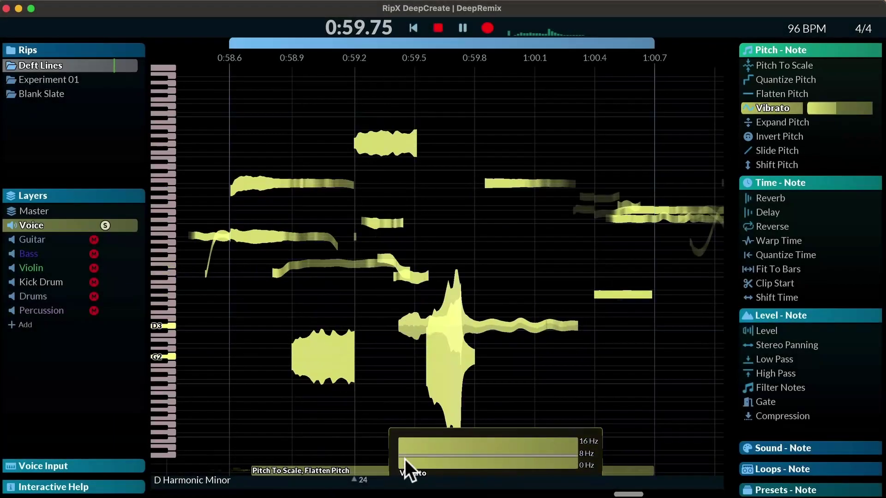
- Redraw the Vibrato rate curve of the long D3 Voice note to rise toward its end, and apply an upward Slide Pitch
left_click_drag(401, 463, 555, 442)
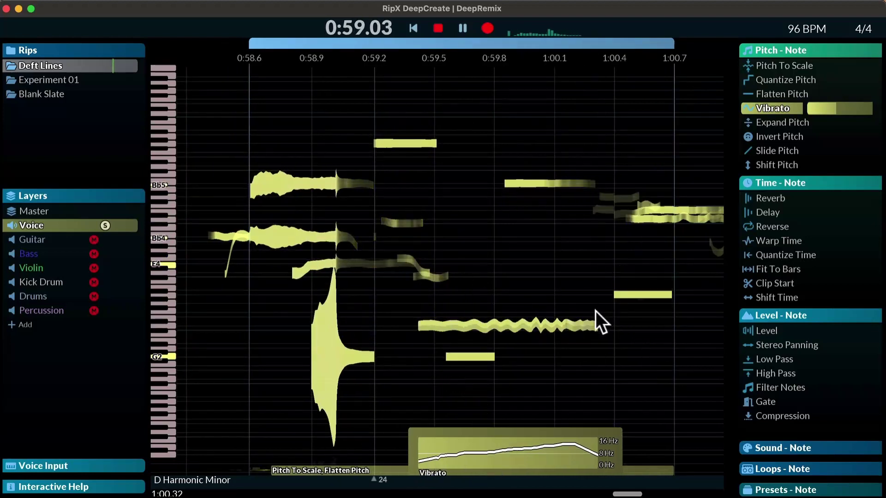
mouse_move(808, 108)
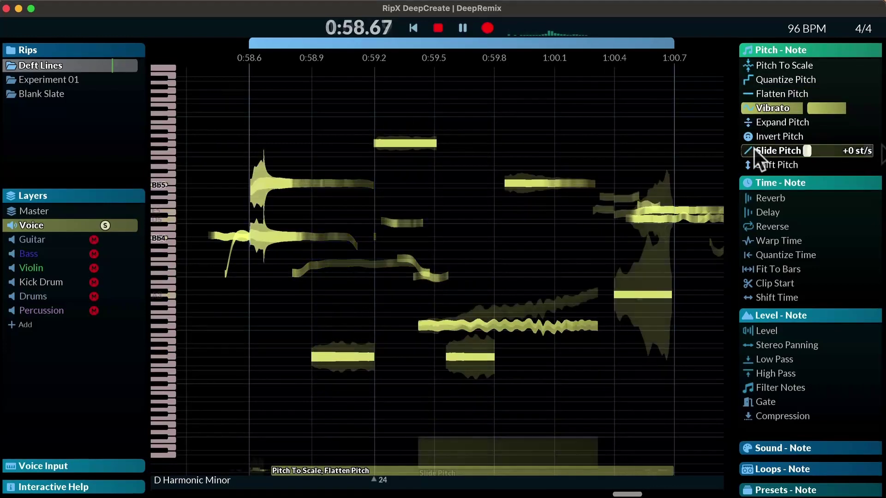
left_click_drag(753, 148, 820, 150)
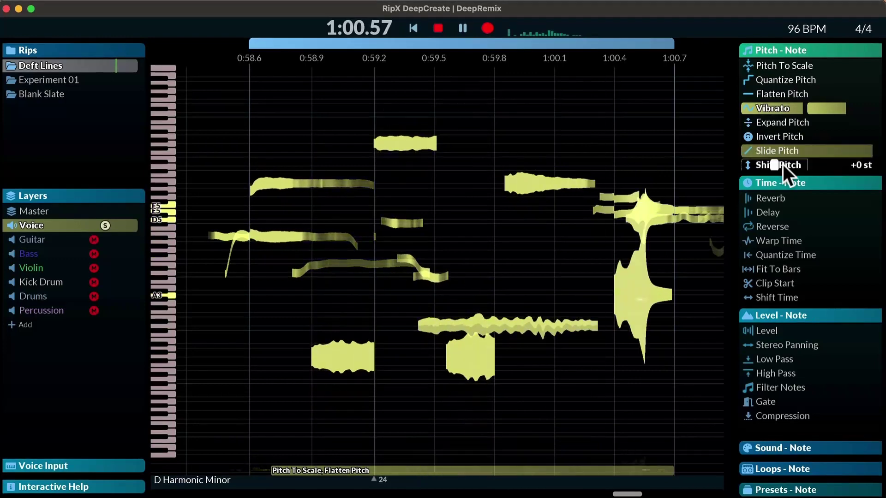
- Move the Voice note starting at 0:59.86 earlier so that it starts at 0:58.90, keeping its pitch
left_click(536, 183)
right_click(536, 182)
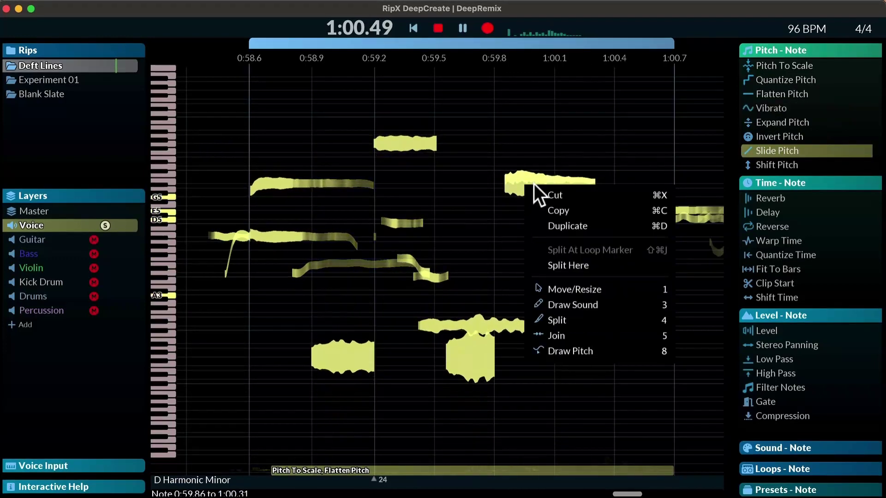
left_click(539, 170)
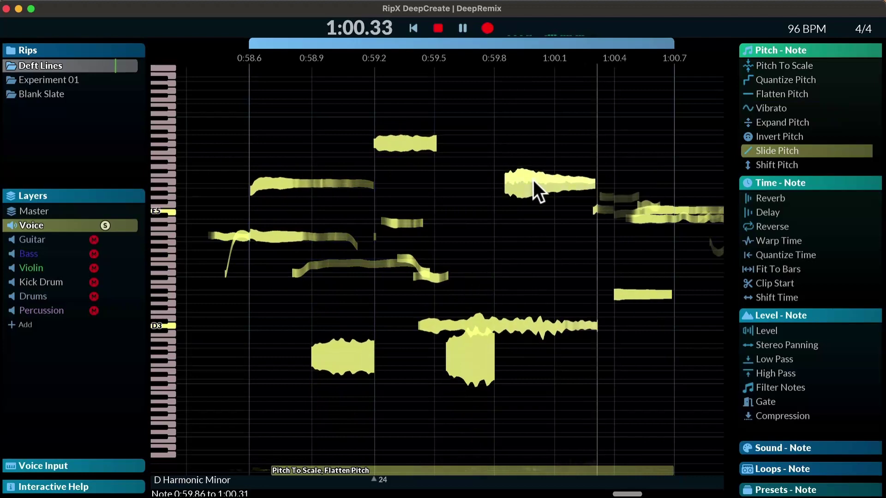
left_click_drag(521, 186, 361, 185)
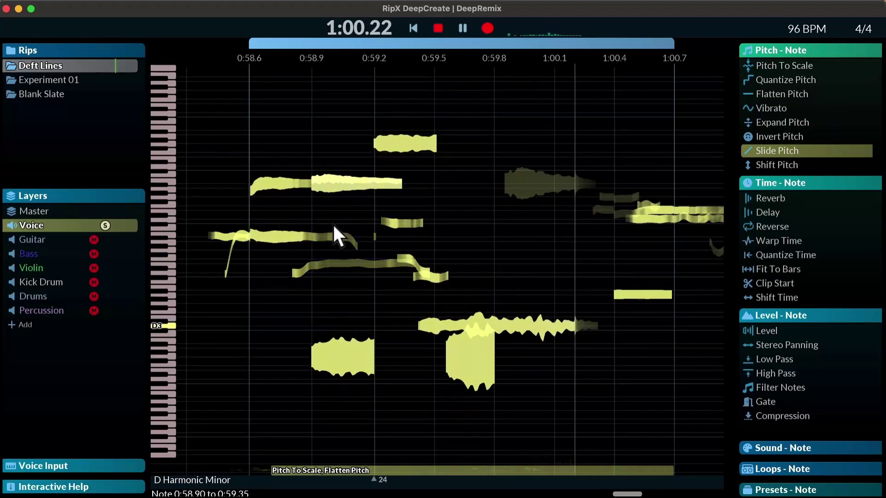
- Add Harmony and Chord effects to the long D3 Voice note and redraw its Chord curve to climb toward the note's end
scroll(757, 139, "down", 4)
left_click_drag(761, 94, 788, 106)
mouse_move(792, 107)
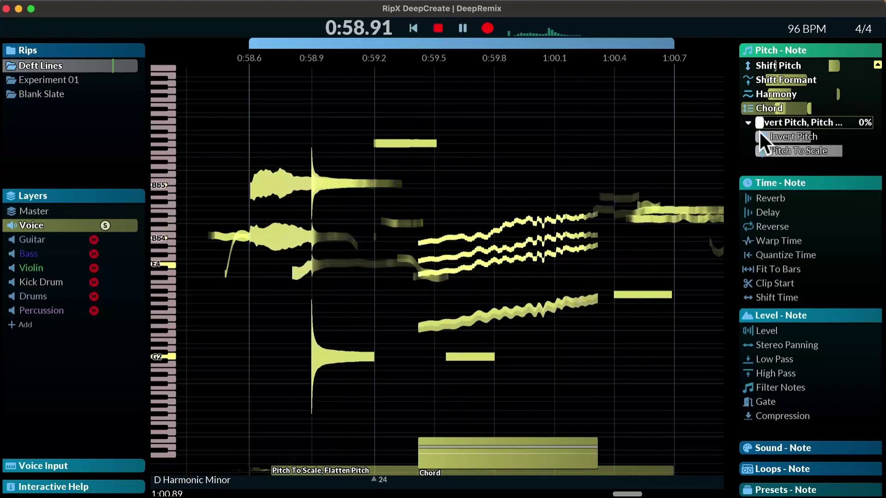
mouse_move(595, 433)
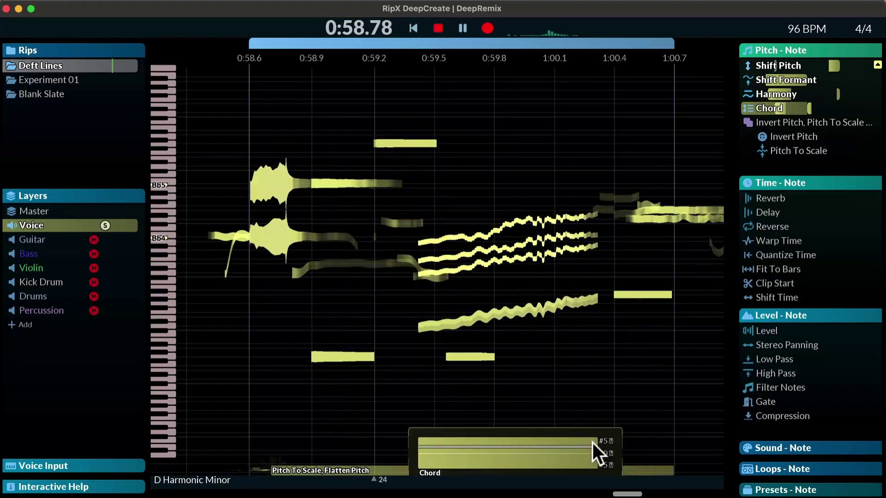
mouse_move(576, 443)
left_mouse_down()
mouse_move(445, 458)
mouse_move(404, 475)
left_mouse_up()
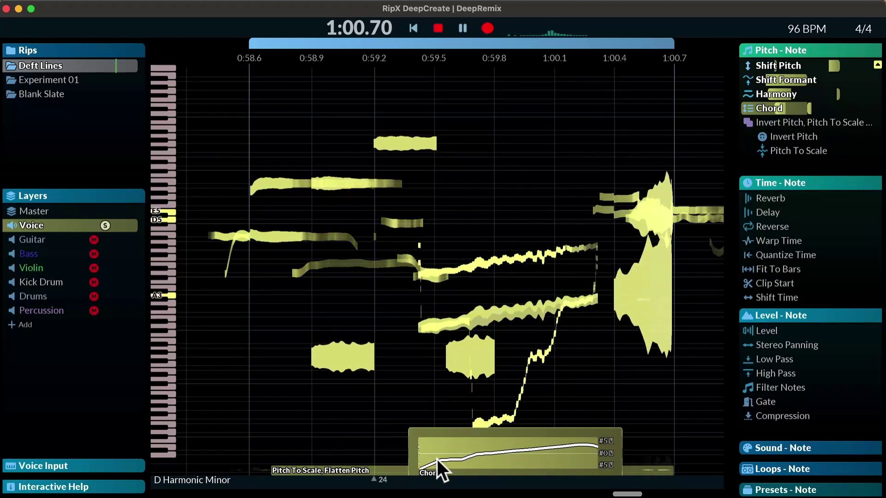
left_click_drag(466, 457, 539, 441)
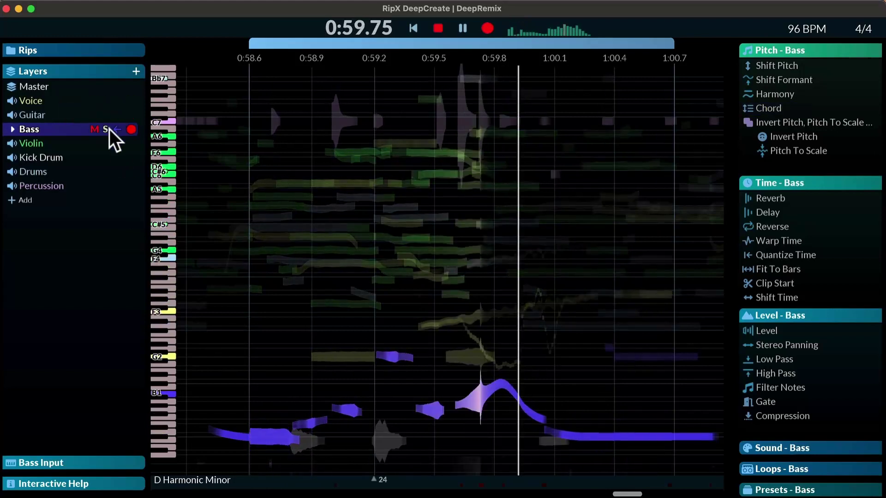
- Solo the Bass layer and add a Harmony effect to its curved note between 0:59.62 and 1:00.07
left_click(106, 129)
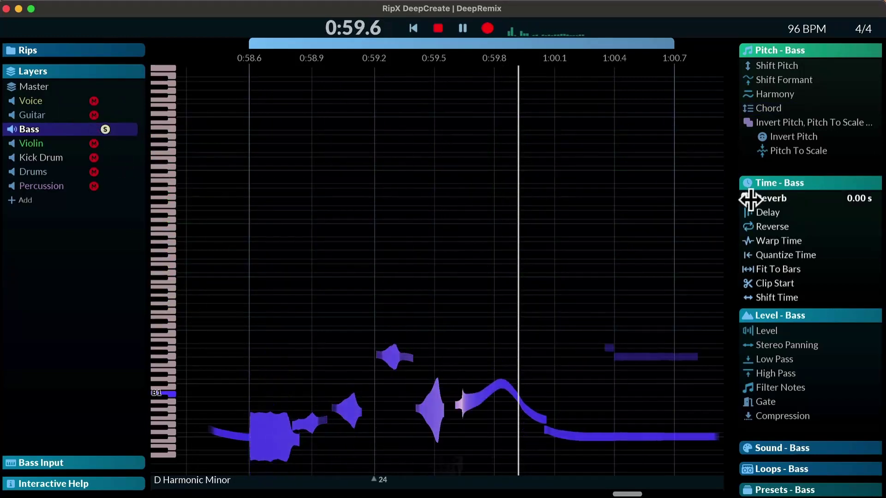
mouse_move(778, 241)
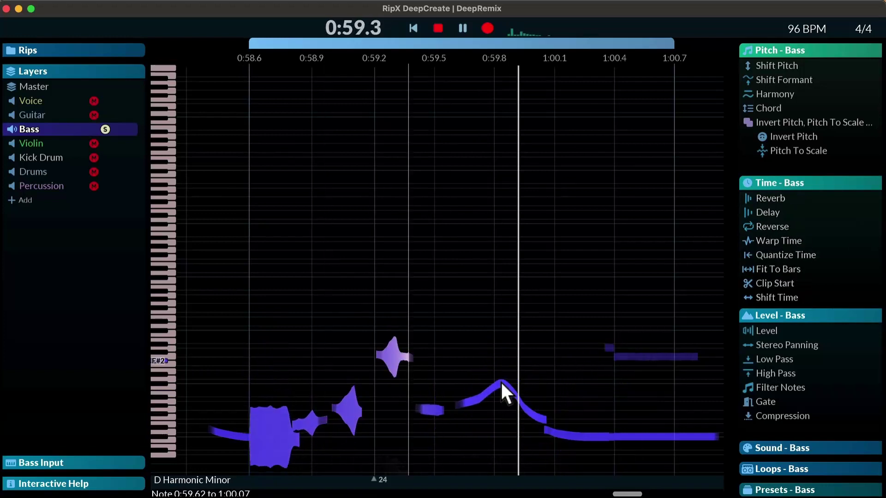
left_click(512, 393)
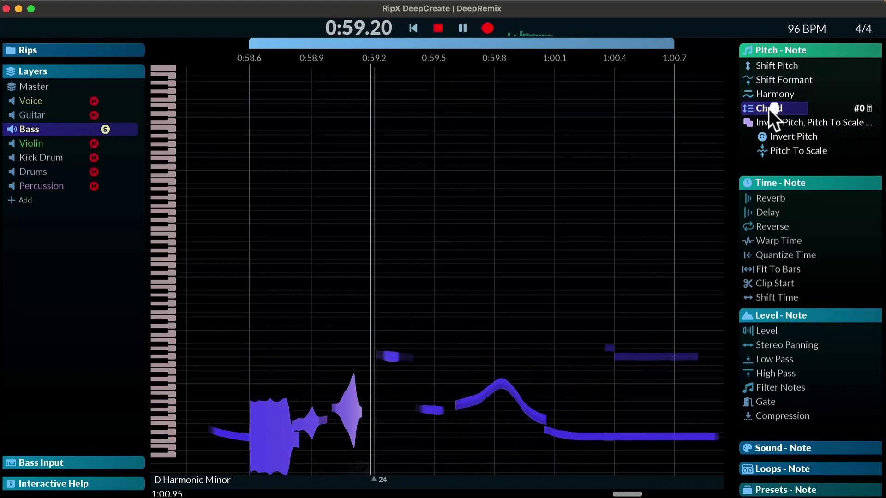
scroll(769, 109, "up", 3)
scroll(779, 113, "down", 2)
mouse_move(776, 120)
left_mouse_down()
mouse_move(792, 119)
mouse_move(775, 120)
mouse_move(783, 121)
mouse_move(777, 108)
mouse_move(790, 108)
left_mouse_up()
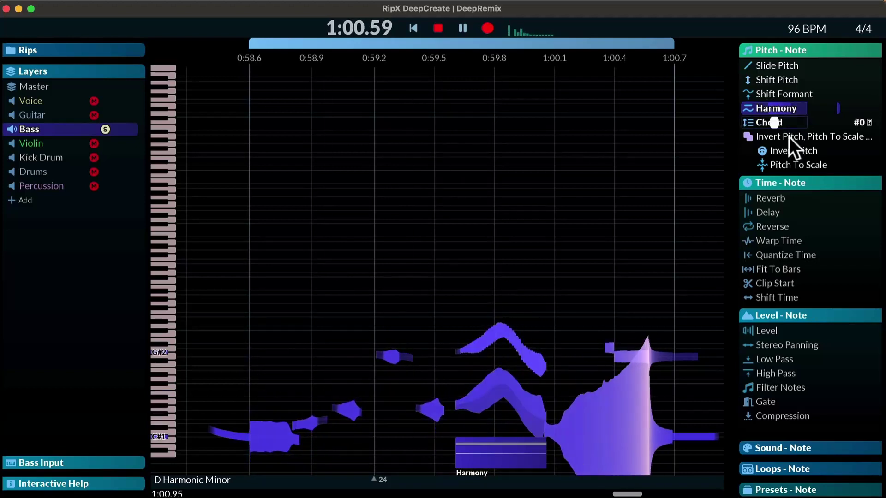
- Set Warp Time on the curved Bass note to x1.4
mouse_move(824, 240)
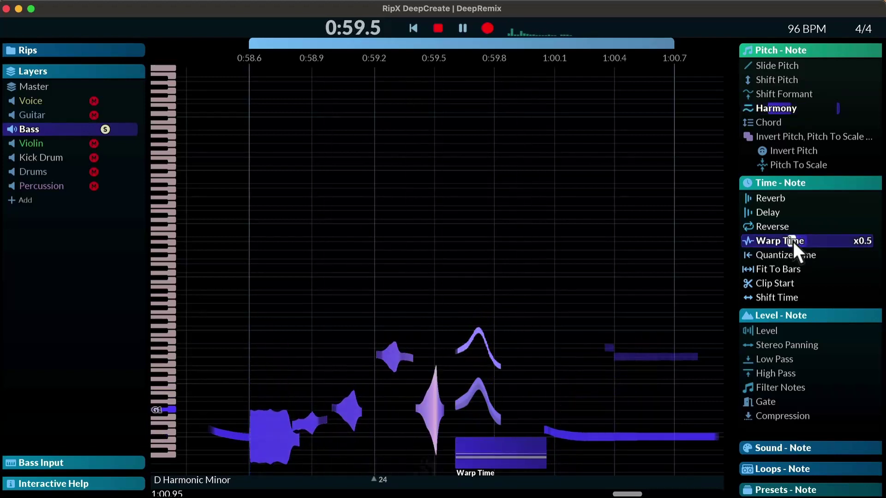
left_click_drag(792, 242, 813, 241)
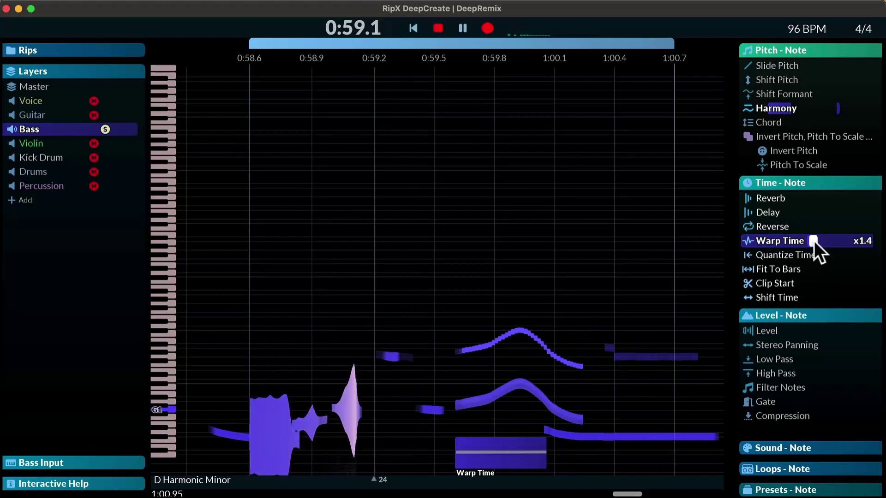
mouse_move(832, 265)
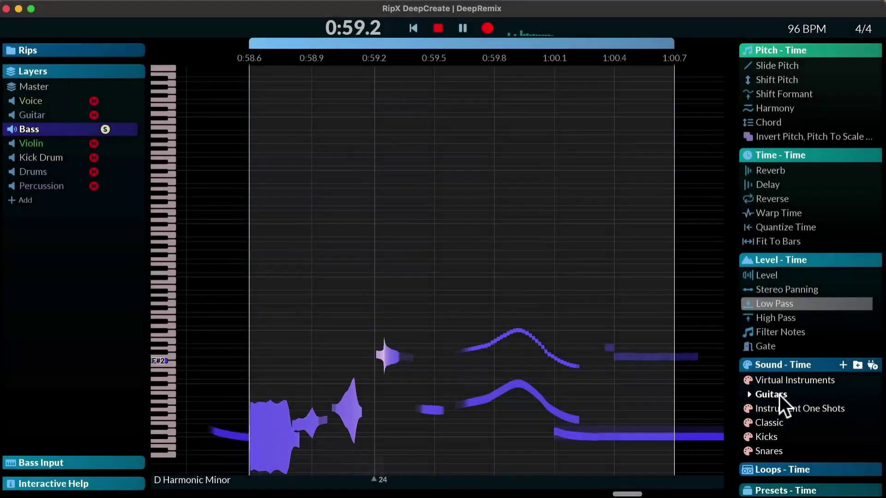
- Apply the LesPaul sound from the Guitars set to the Bass layer's looped time section
left_click(754, 392)
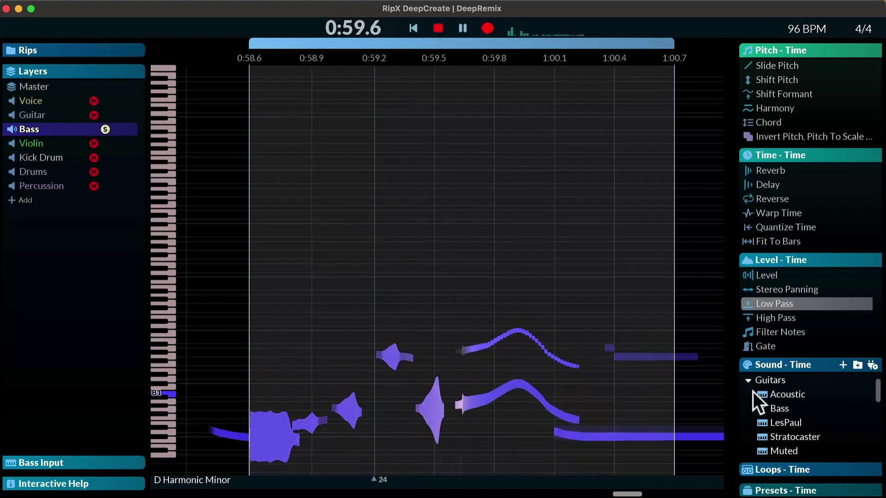
left_click(786, 420)
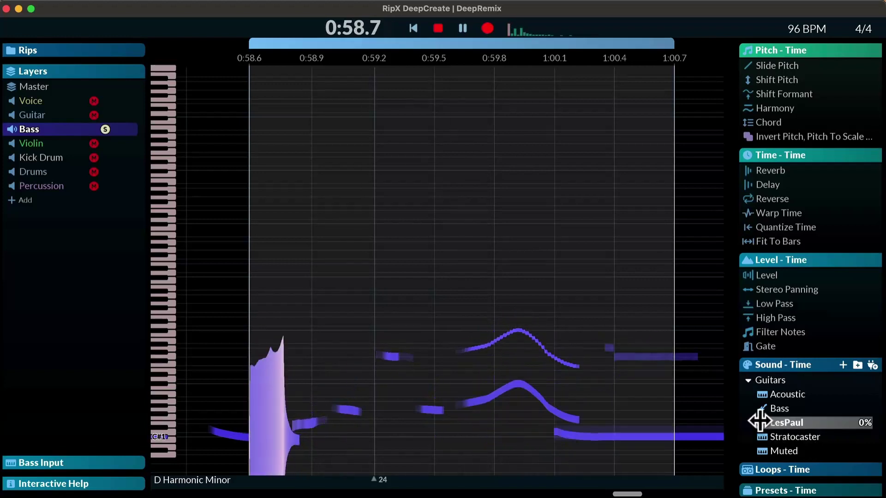
left_click_drag(775, 421, 827, 422)
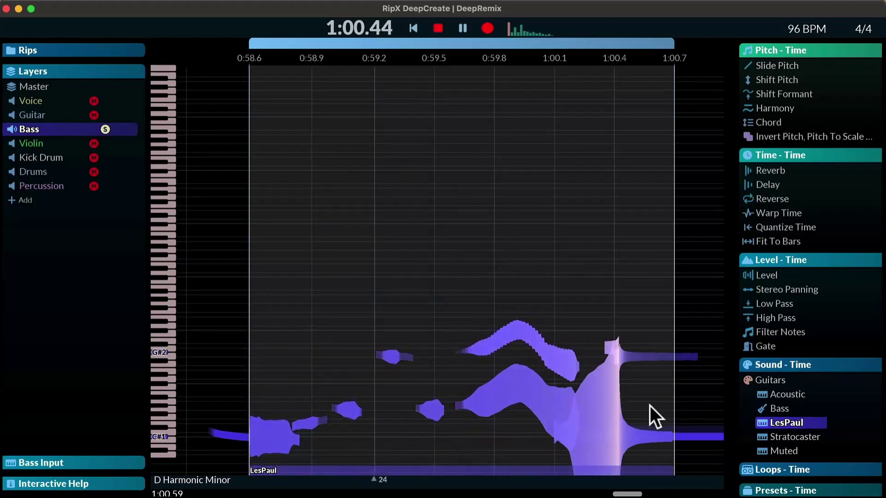
- Redraw the LesPaul amount curve to stay at 0% until about 0:59.8, rise above 50%, and drop at the section's end
mouse_move(810, 418)
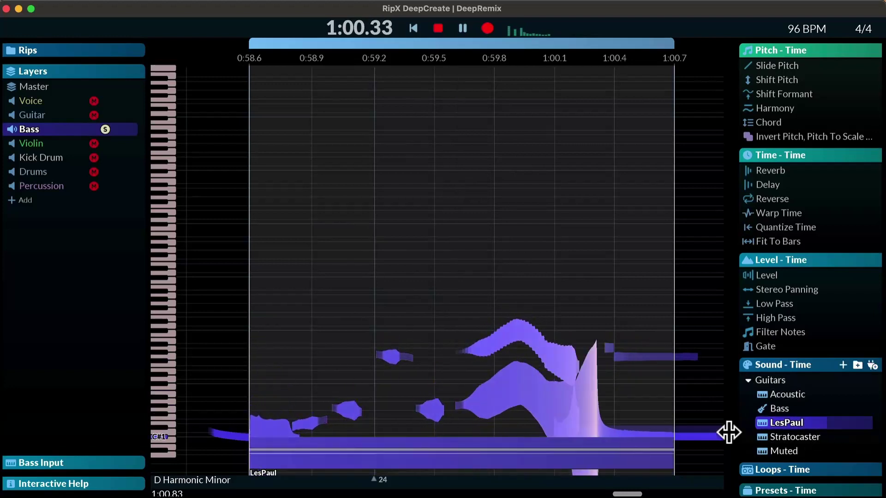
mouse_move(617, 446)
left_mouse_down()
mouse_move(351, 487)
mouse_move(226, 492)
mouse_move(258, 472)
mouse_move(296, 473)
left_mouse_up()
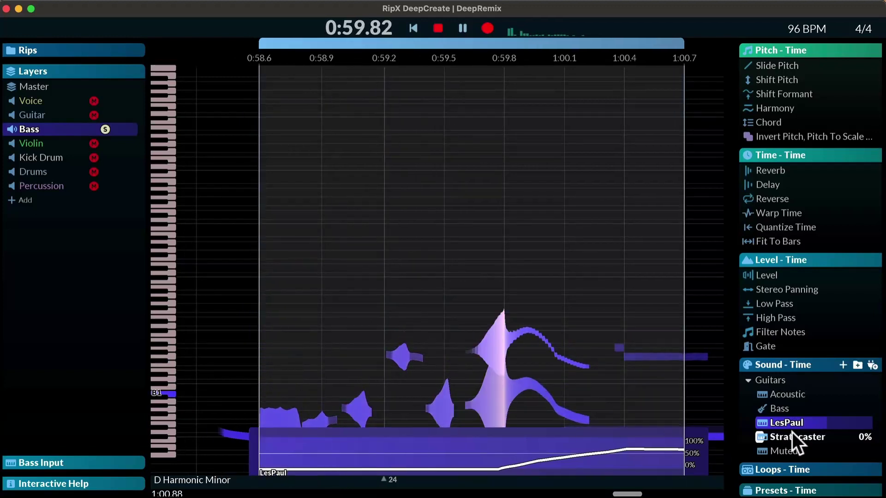
left_click_drag(622, 443, 681, 452)
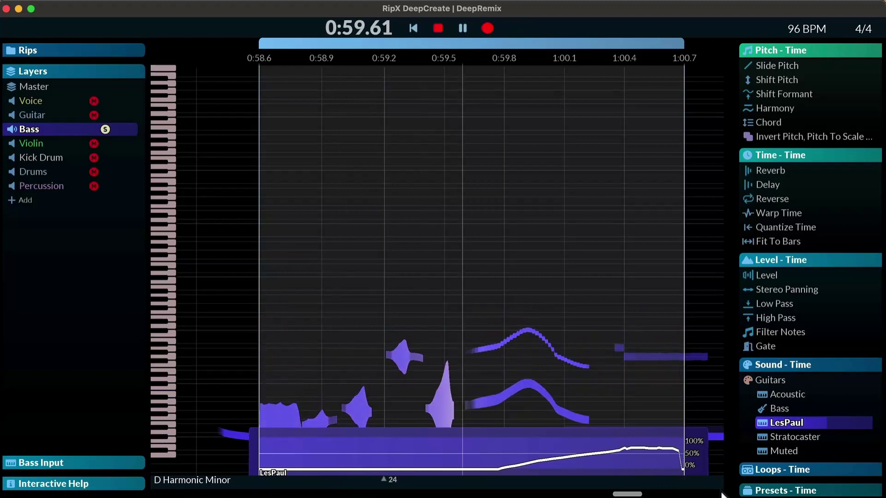
scroll(710, 490, "left", 5)
scroll(618, 414, "right", 5)
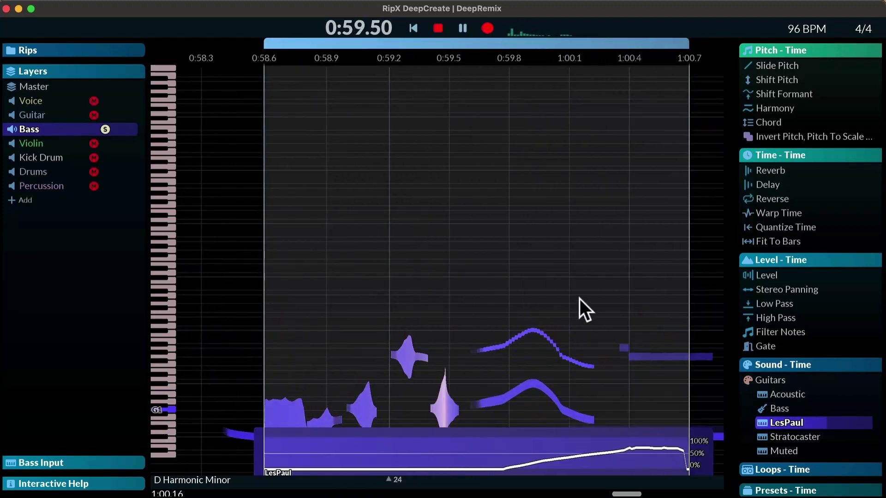
- Review the Import Samples options for the sound library and close them without importing
mouse_move(784, 367)
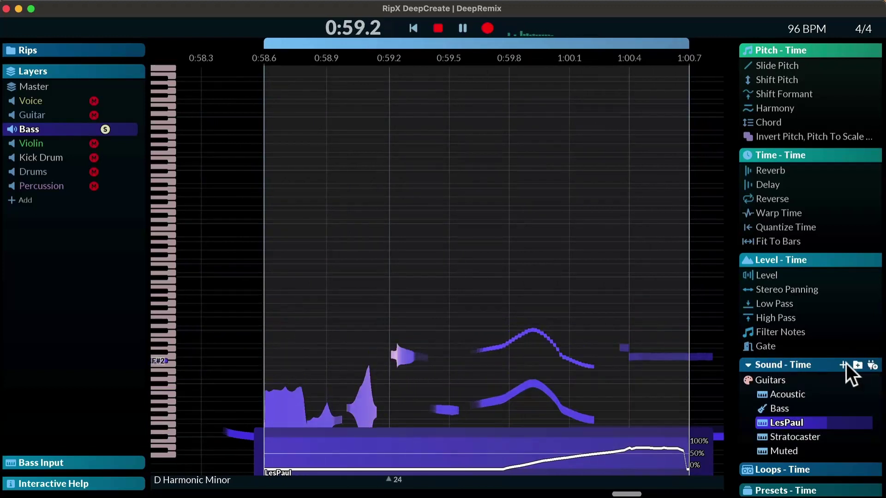
left_click(748, 362)
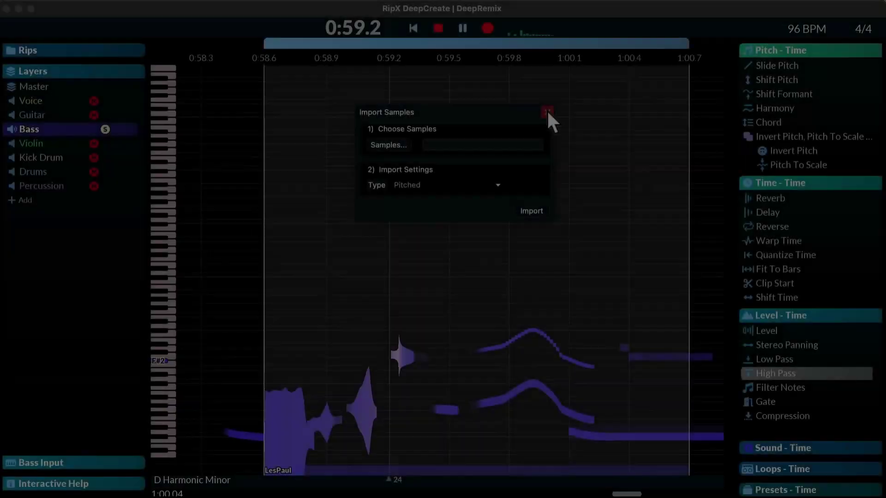
left_click(547, 111)
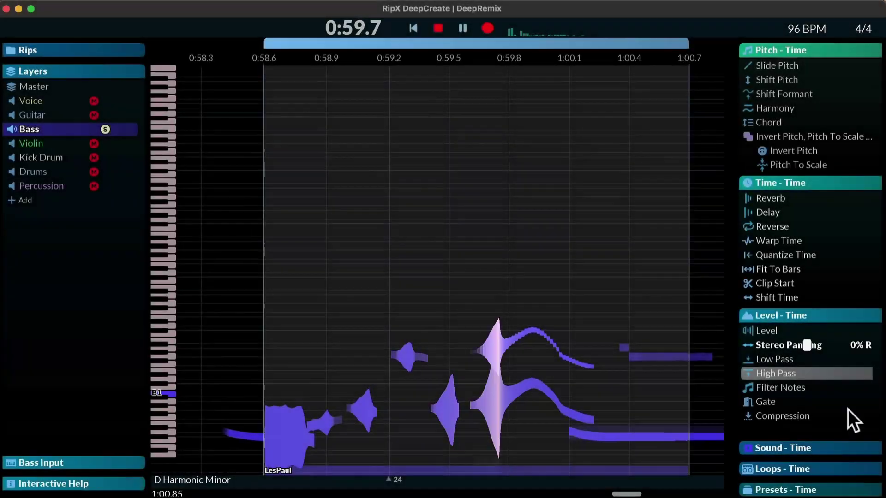
- Start a VST instrument import with the CS-80 V4.vst3 plug-in and move the import dialog clear of the preset selector
left_click(746, 445)
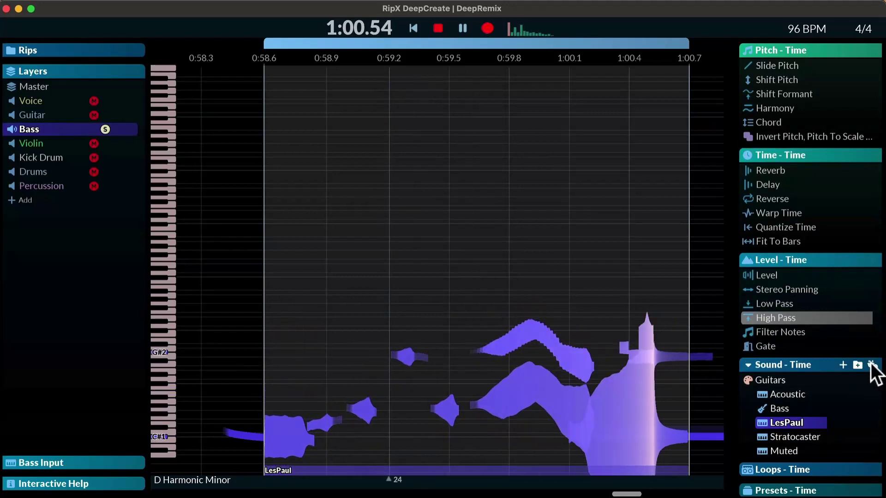
left_click(871, 365)
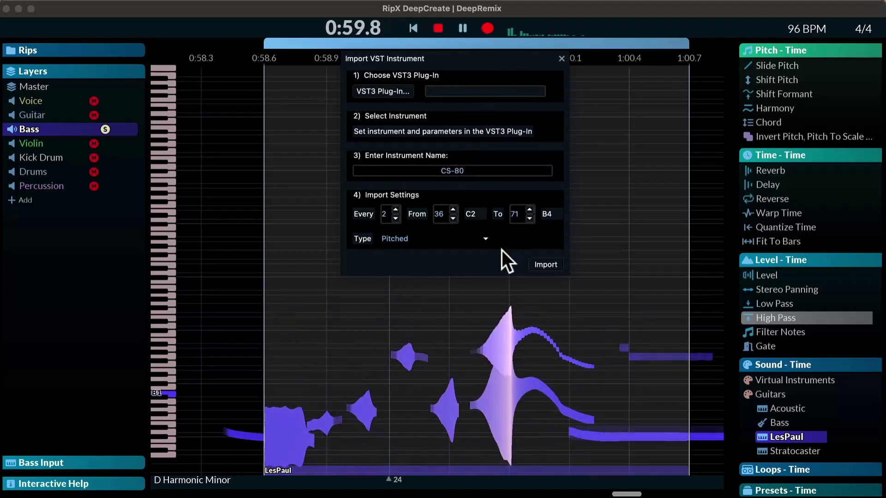
left_click(402, 91)
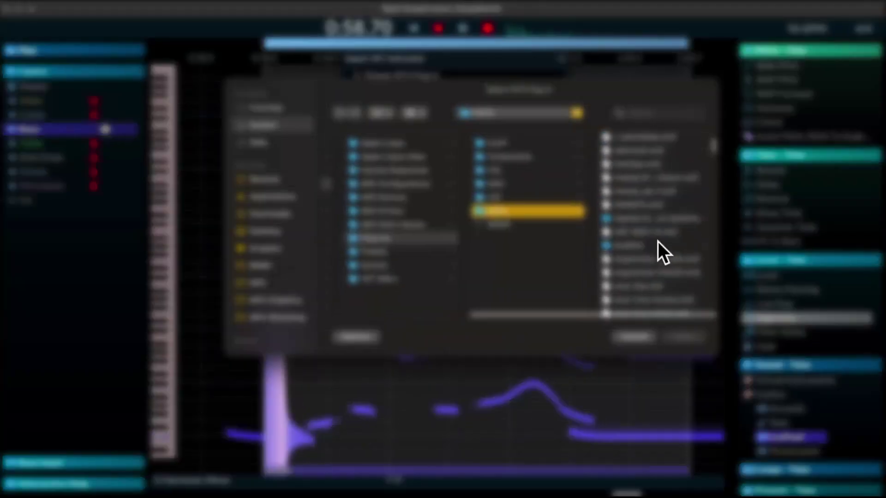
double_click(658, 241)
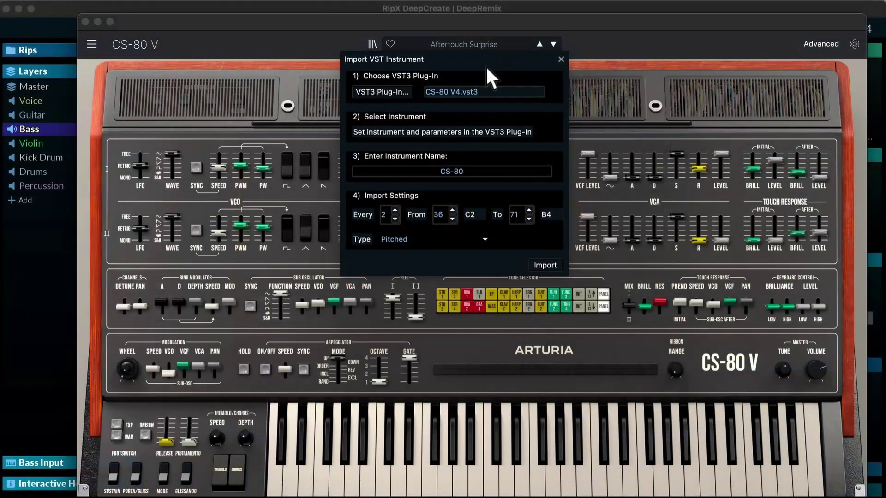
left_click_drag(485, 61, 740, 43)
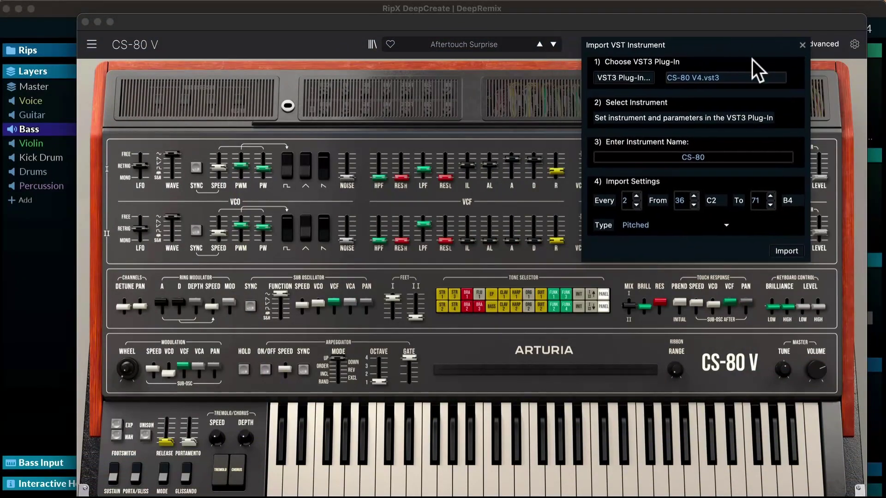
- Choose the Coolology preset in CS-80 V, import it as Coolology CS-80, and close the plug-in window
left_click(483, 40)
mouse_move(478, 83)
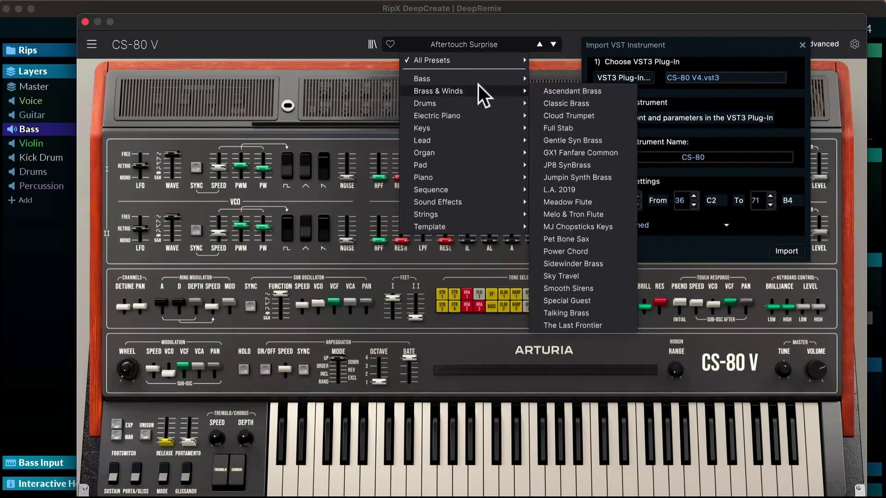
left_click(590, 153)
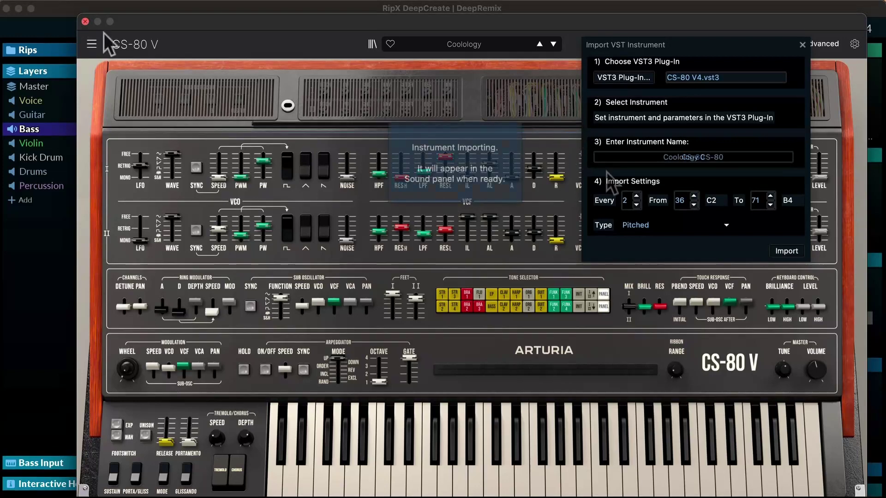
left_click(86, 21)
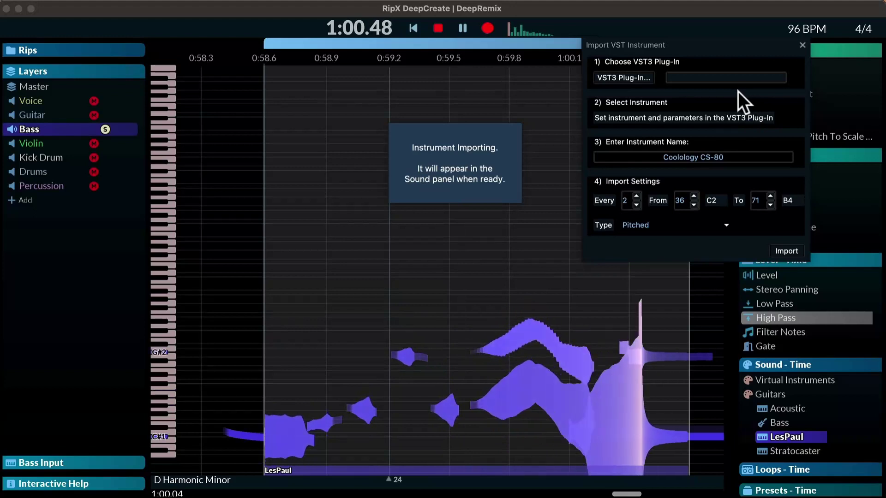
- Close the VST instrument import dialog, collapse the Guitars sounds, and locate Coolology CS-80 under CS-80 V4 2 in the sound library
left_click(802, 44)
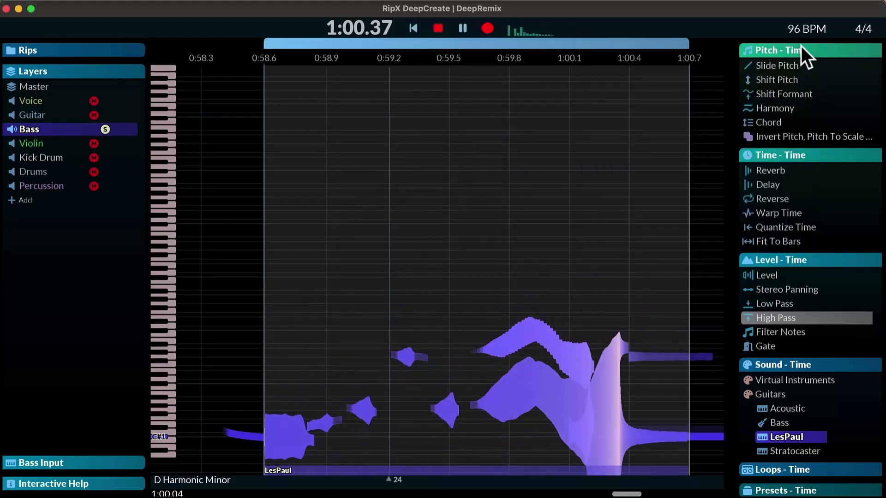
left_click(747, 393)
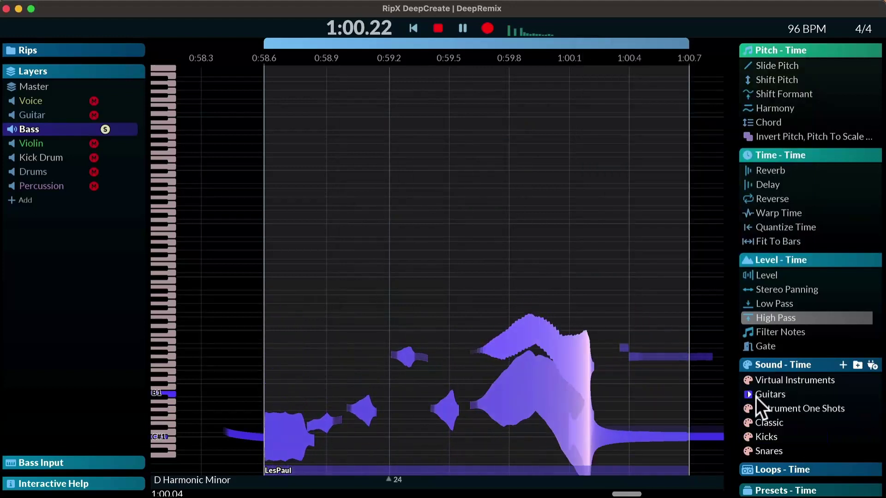
scroll(782, 407, "down", 3)
scroll(781, 407, "up", 3)
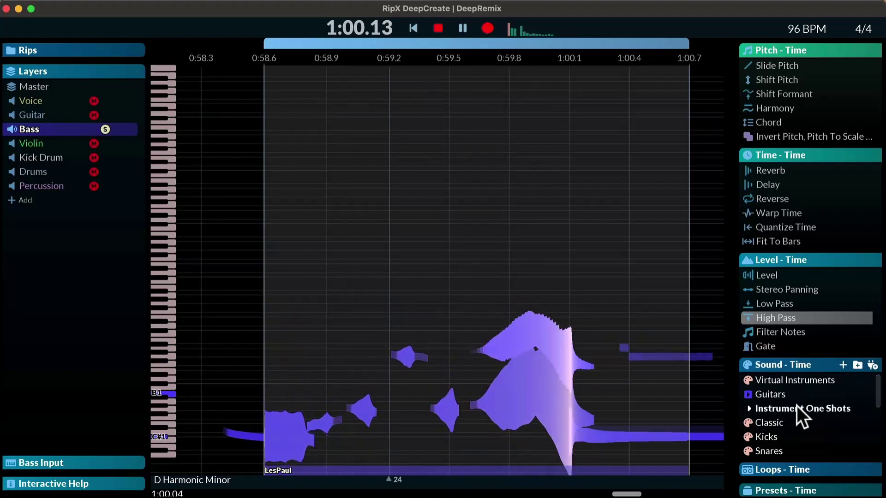
scroll(797, 406, "down", 3)
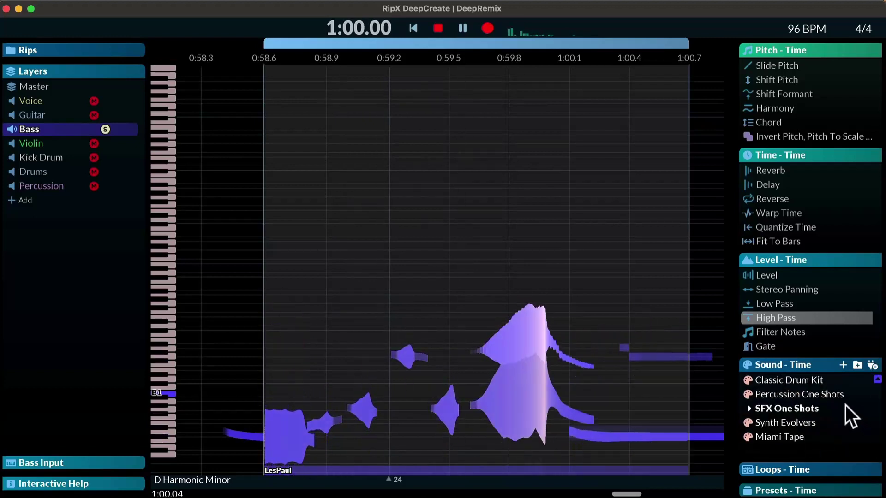
scroll(841, 400, "down", 2)
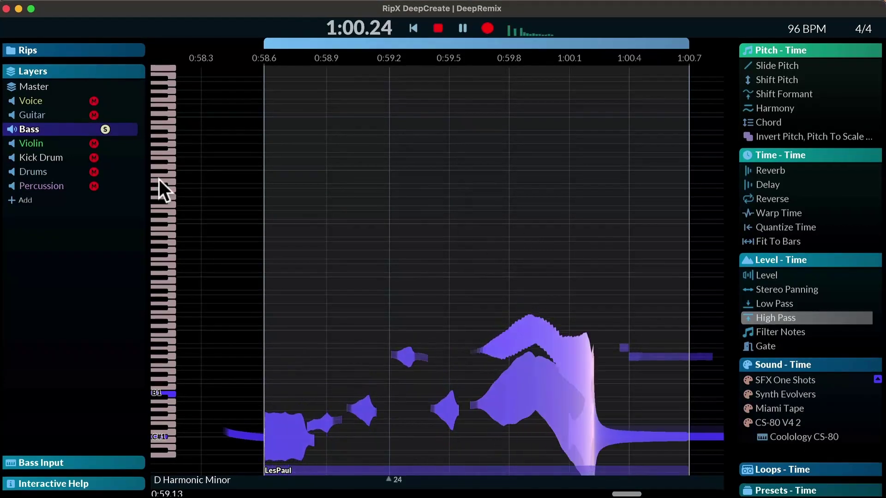
- Collapse the layer list, expand the list of rips, and open the Blank Slate rip
left_click(11, 70)
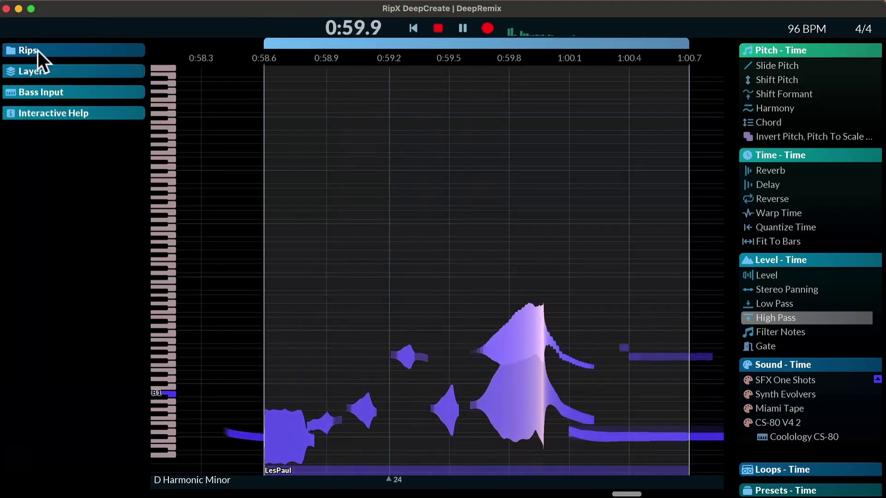
left_click(13, 49)
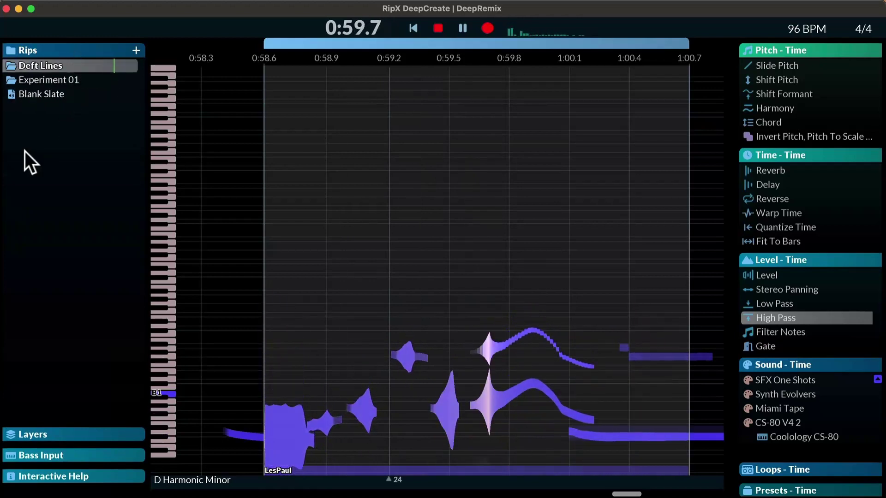
left_click(40, 95)
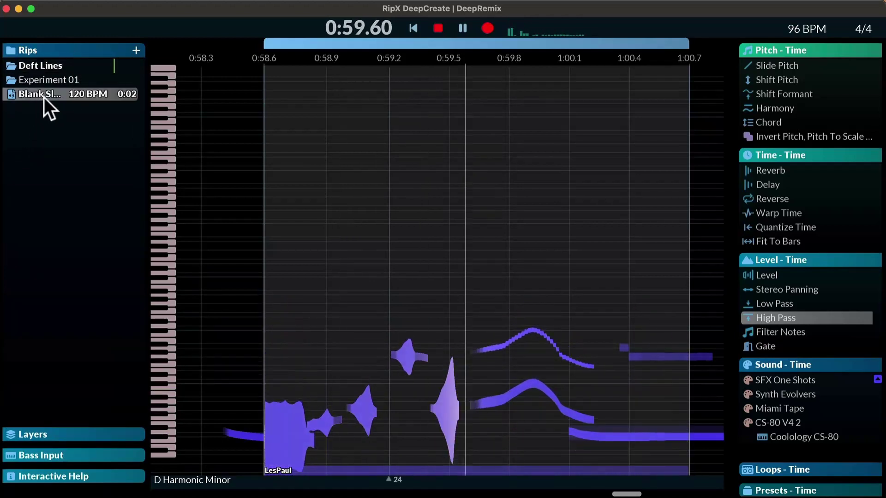
double_click(41, 94)
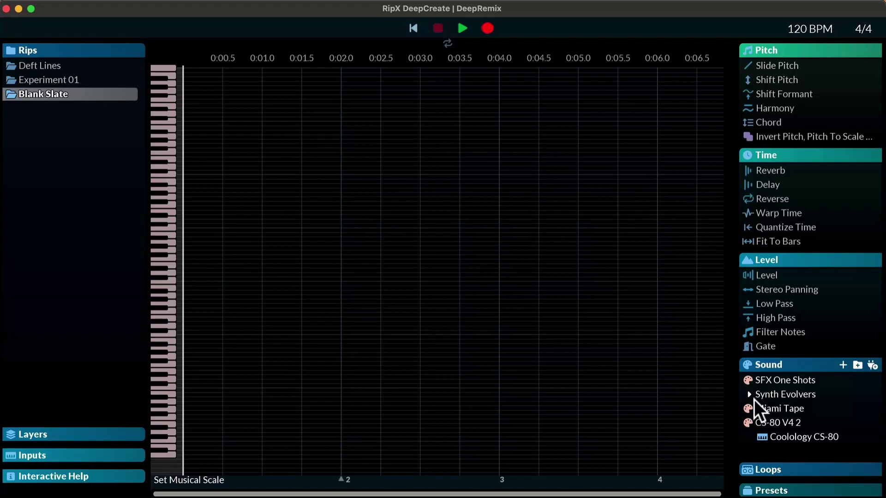
- Set the whole rip's tempo to 111 BPM and create a loop over the first bar
left_click(801, 30)
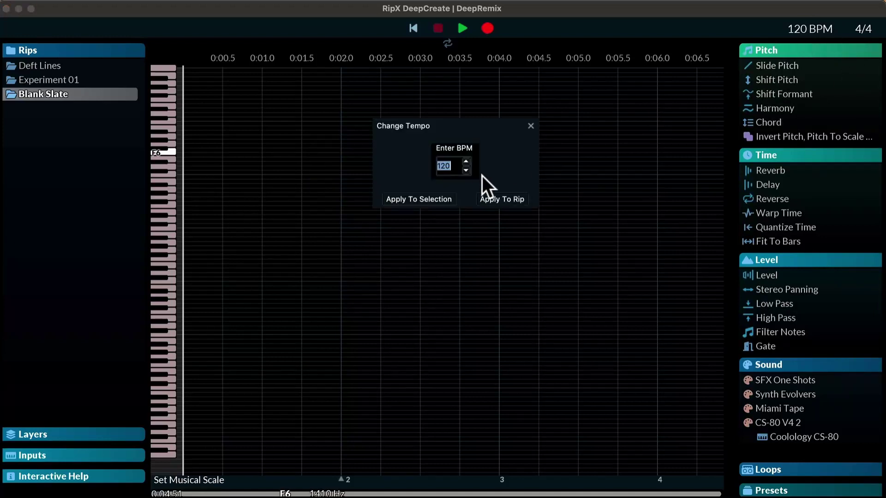
type("111")
left_click(513, 199)
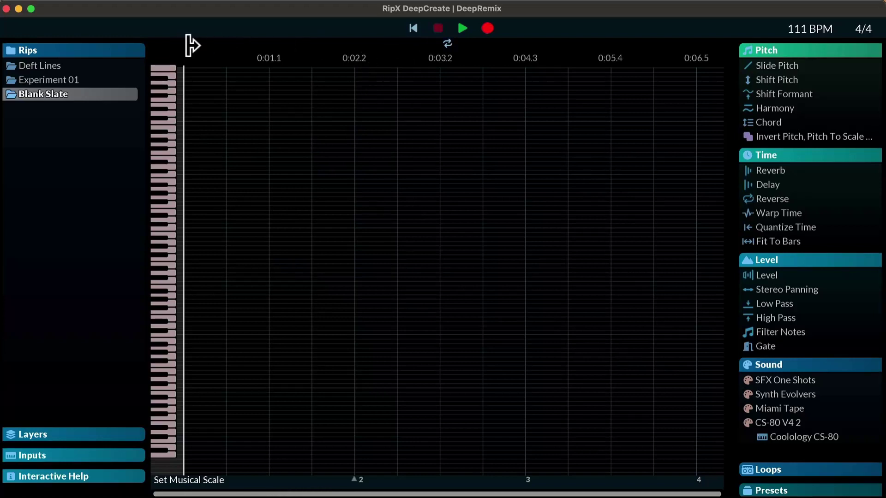
left_click_drag(209, 47, 337, 49)
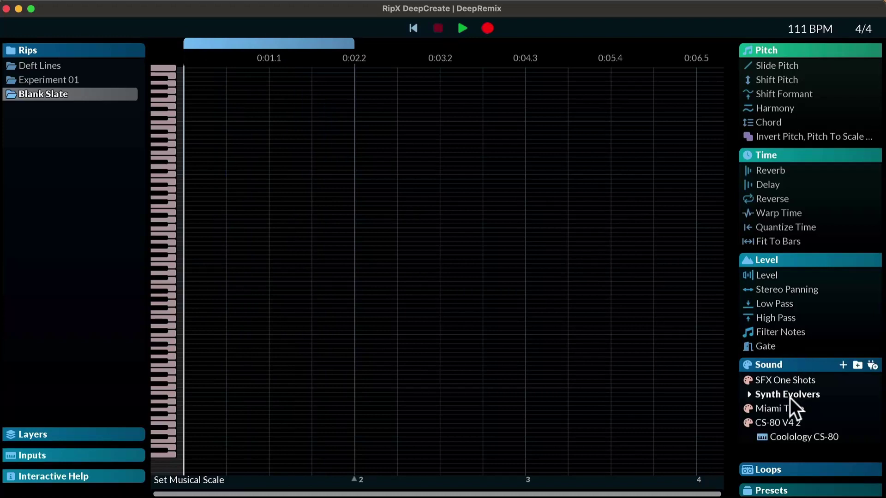
- Expand the Miami Tape sounds and place a wa_tapemiami_kick_03 note on G1 at the start of the loop
left_click(749, 408)
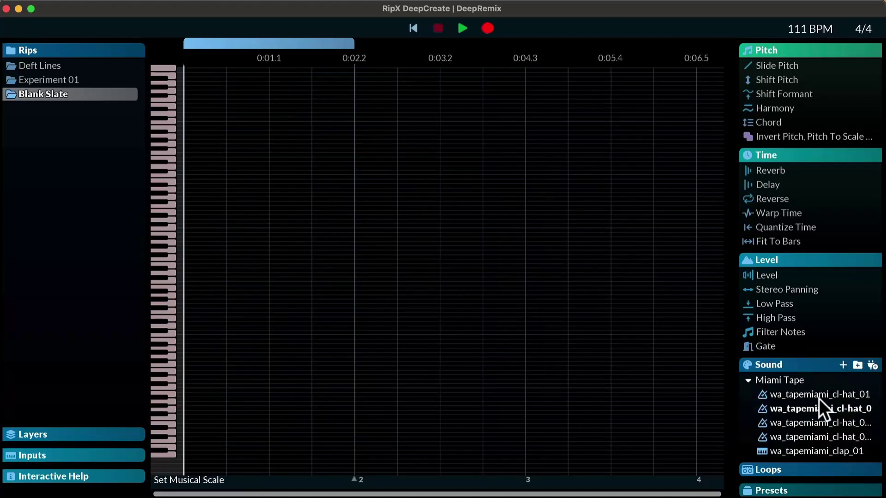
scroll(812, 399, "down", 10)
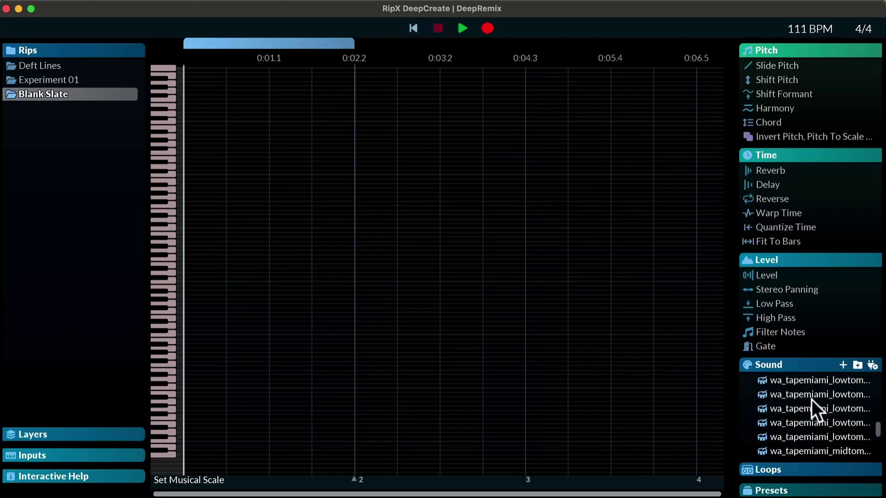
scroll(812, 400, "down", 1)
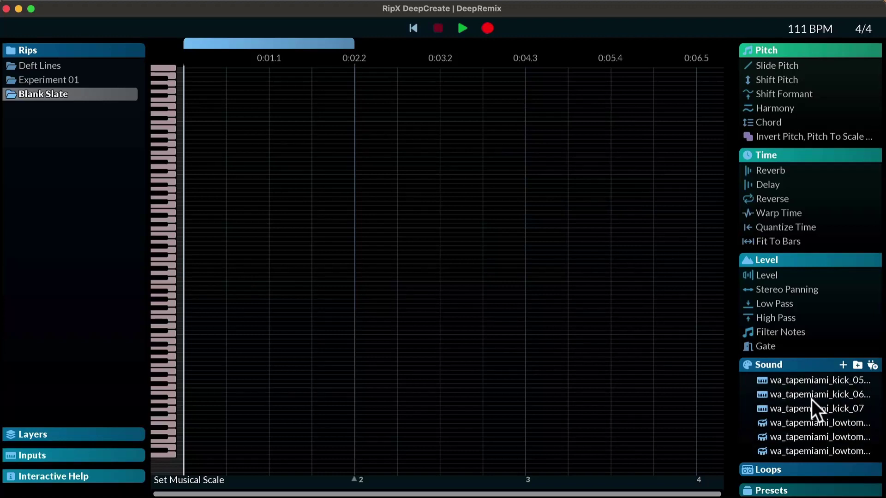
scroll(811, 399, "down", 1)
left_click_drag(812, 379, 191, 374)
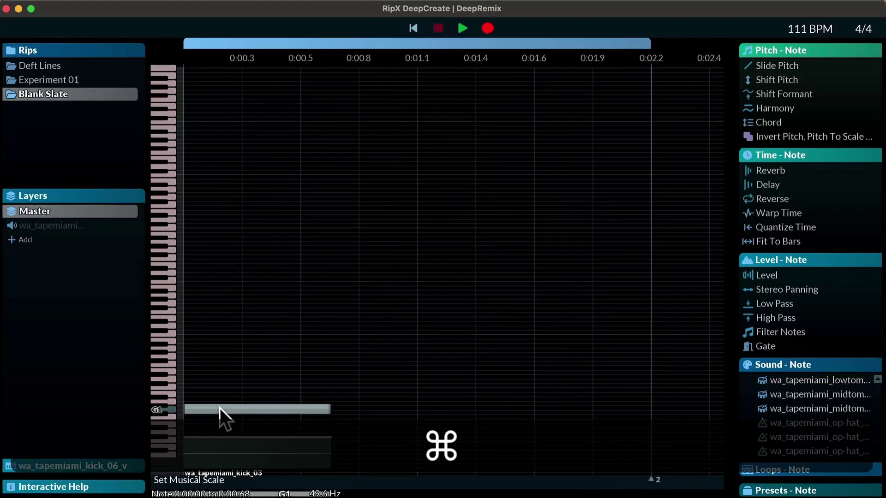
- Duplicate the kick note onto the second, third and fourth beats of the bar, and play the loop
key("super+d")
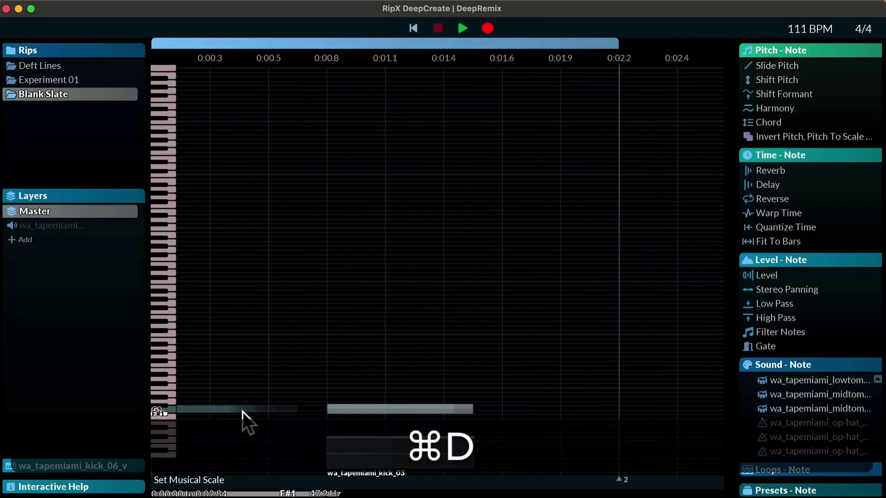
left_click_drag(408, 405, 347, 403)
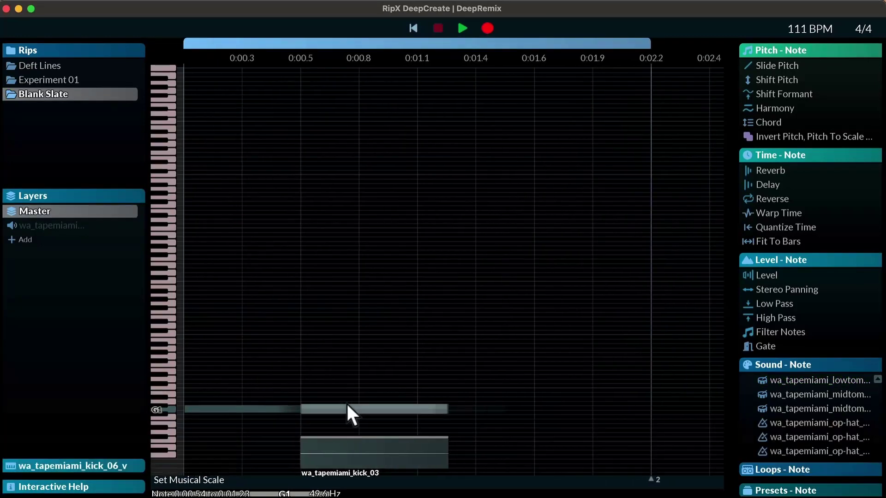
key("super+d")
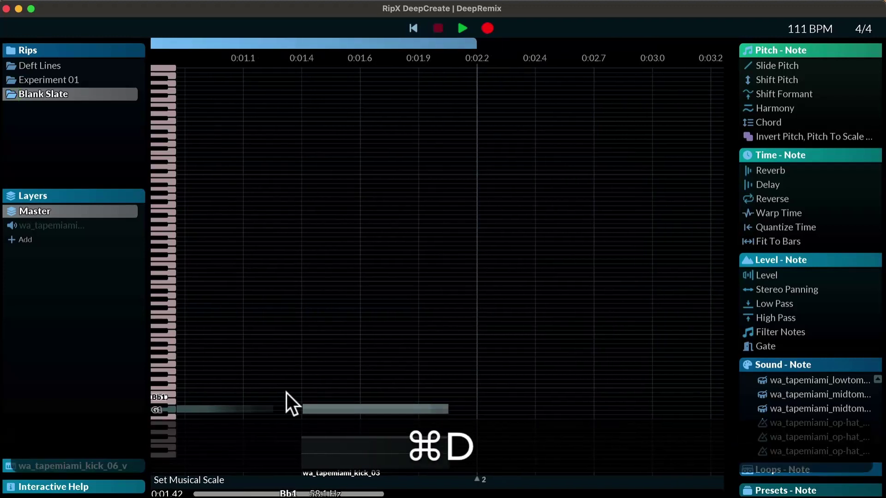
left_click_drag(363, 406, 269, 405)
key("super+d")
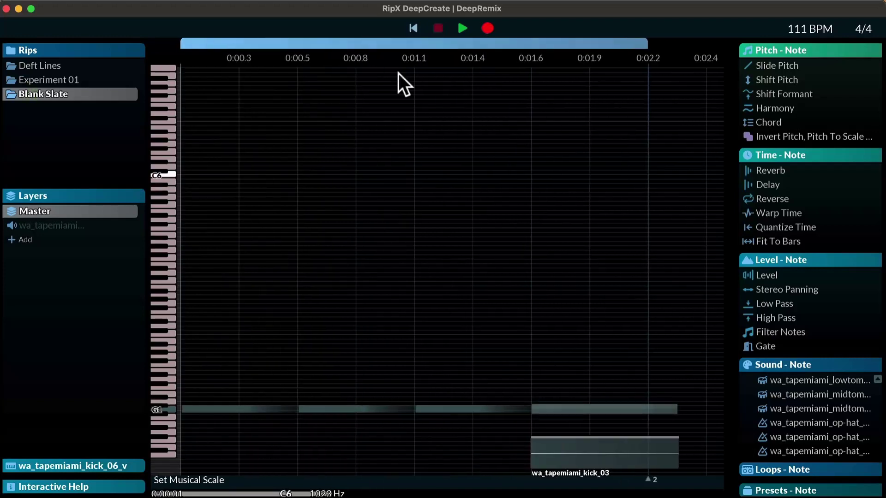
left_click(455, 26)
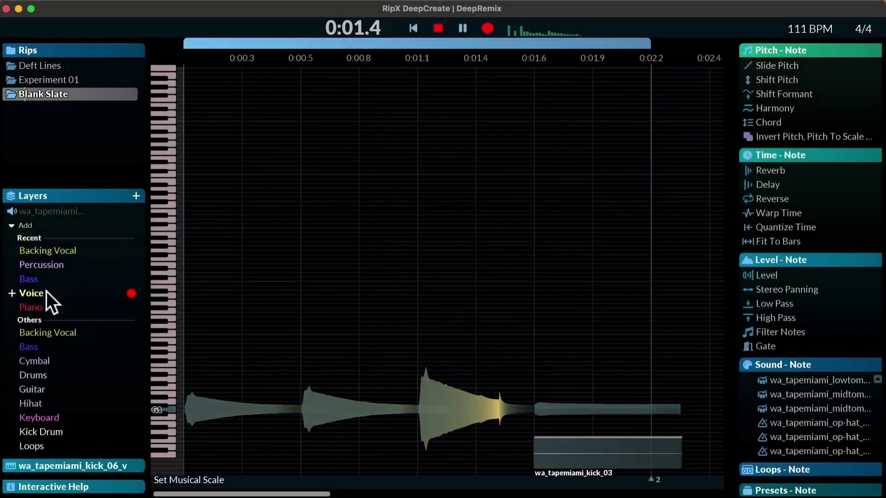
- Add a Voice layer and choose MacBook Pro Microphone as its input
left_click(46, 291)
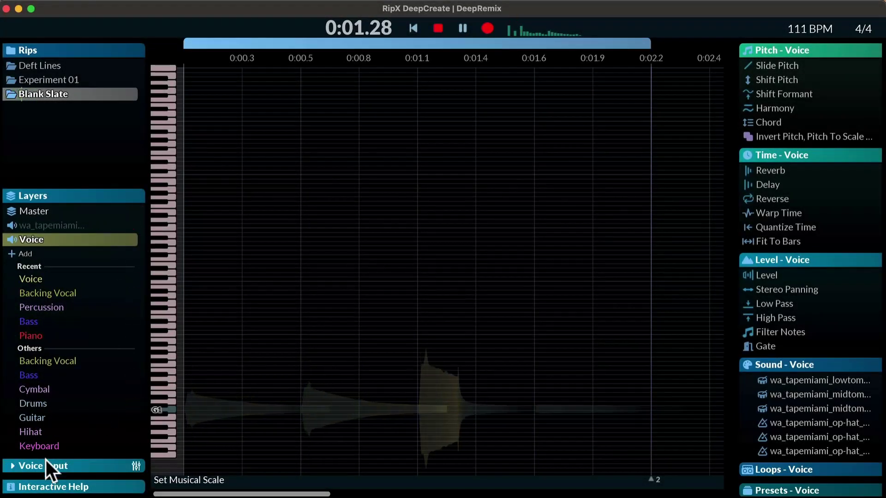
left_click(14, 465)
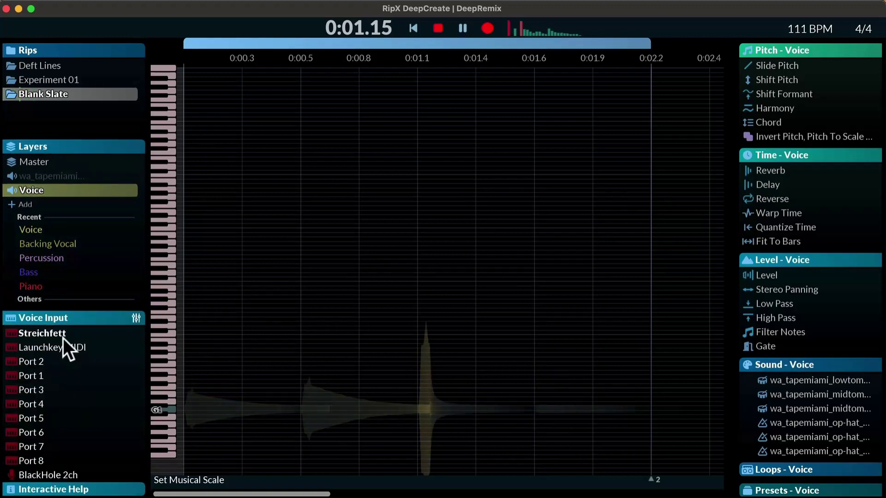
scroll(106, 377, "down", 5)
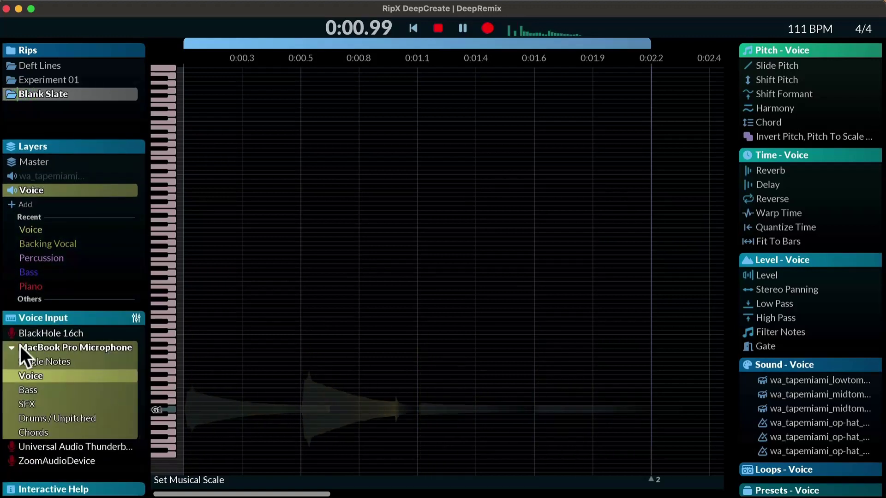
left_click(113, 348)
- Record a vocal take on the Voice layer, stop recording, and play the loop from the beginning
left_click(131, 190)
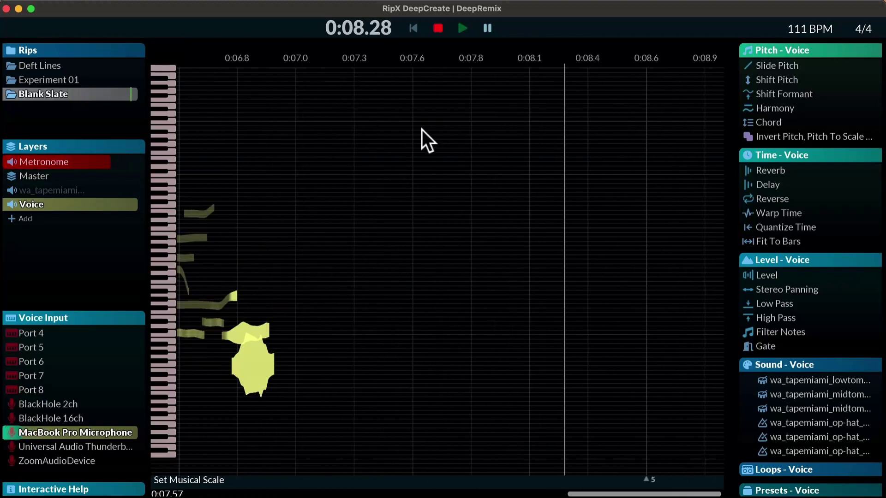
left_click(438, 27)
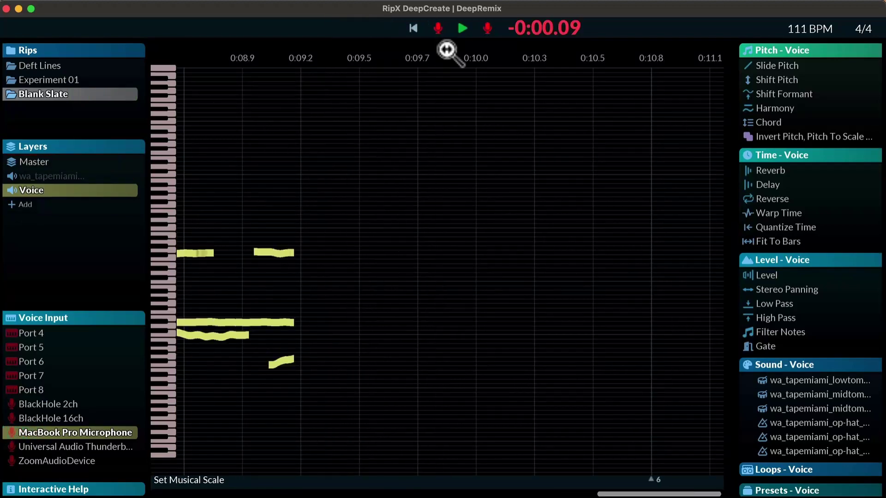
left_click_drag(325, 491, 249, 476)
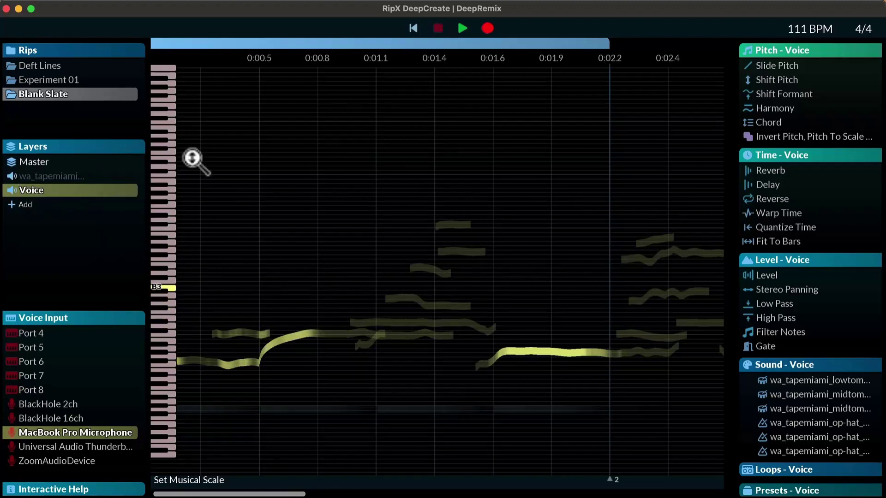
left_click(414, 27)
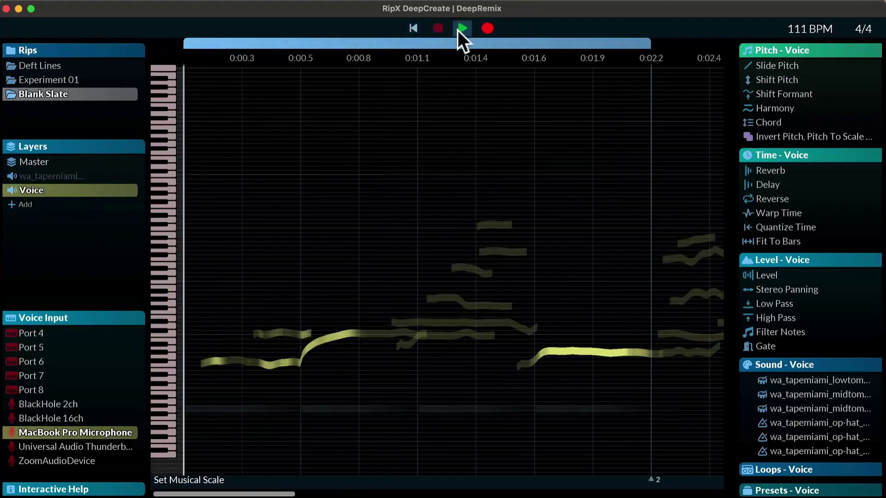
left_click(459, 30)
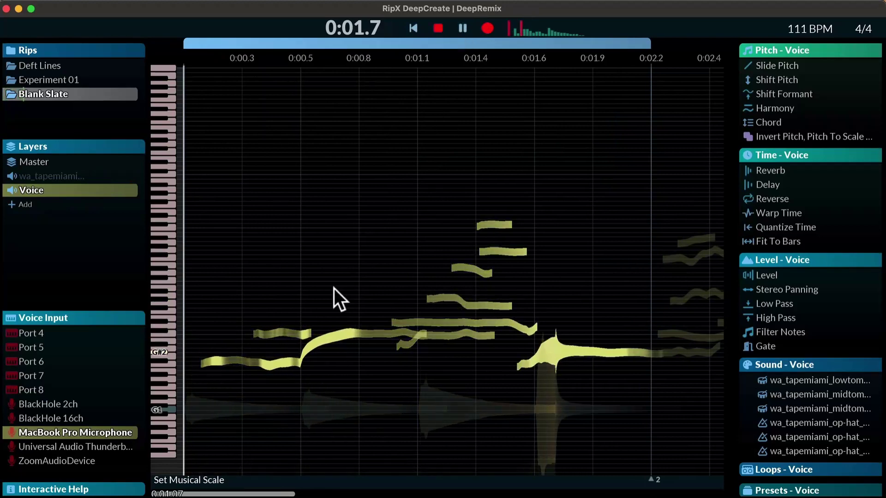
- Delete the Voice notes in the first half of the loop and the stray higher notes before 0:01.6, auditioning the loop in between
left_click_drag(208, 301, 420, 302)
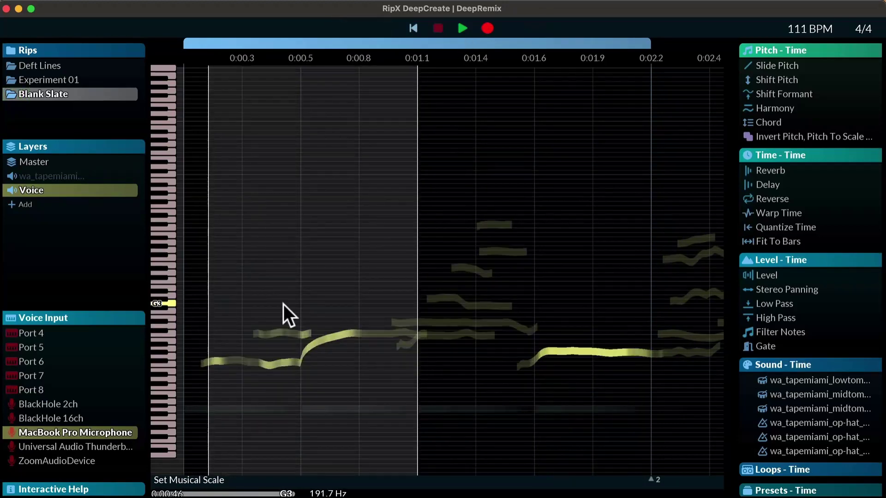
left_click(283, 305)
key("space")
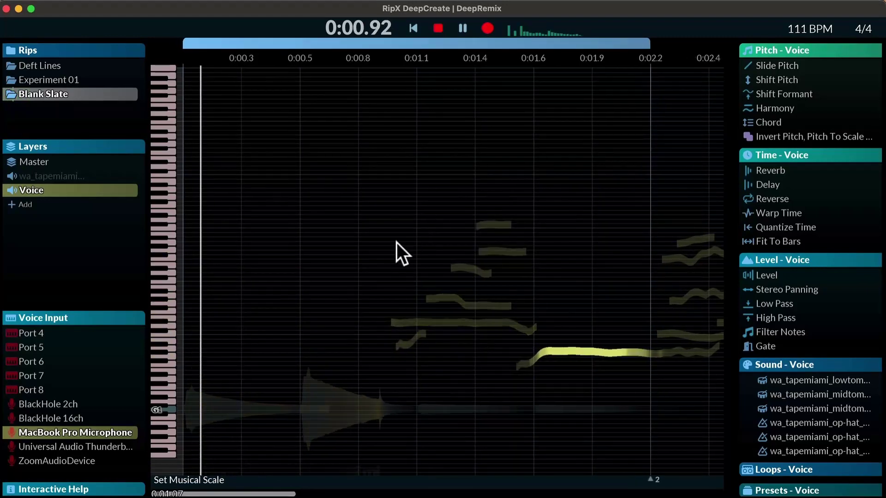
key("space")
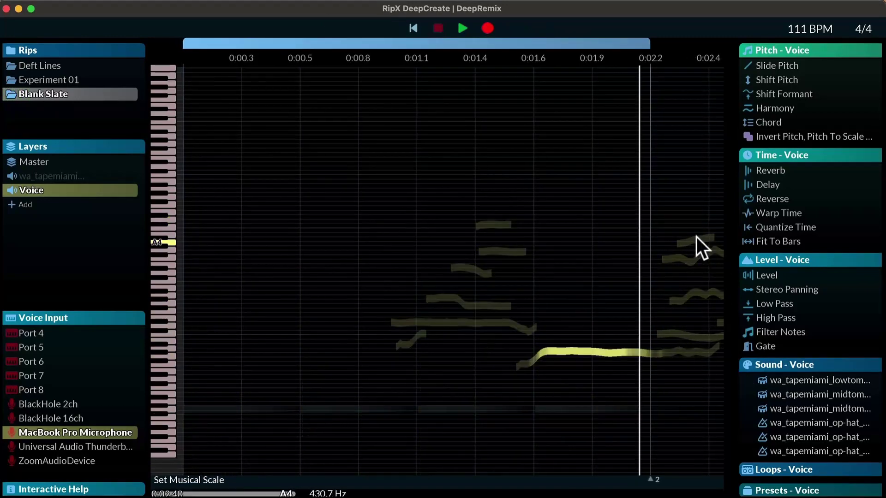
left_click_drag(313, 197, 506, 329)
key("Delete")
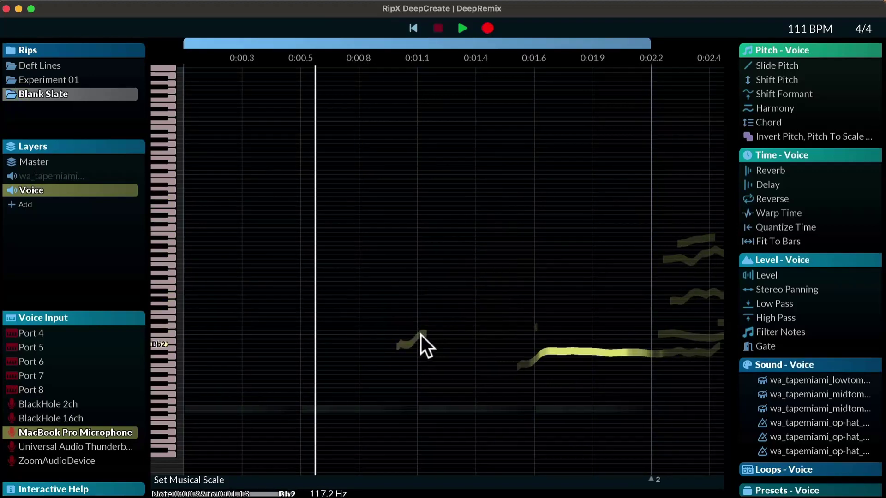
- Set the musical scale to Hexatonic Blues on C#/Db
left_click(597, 358)
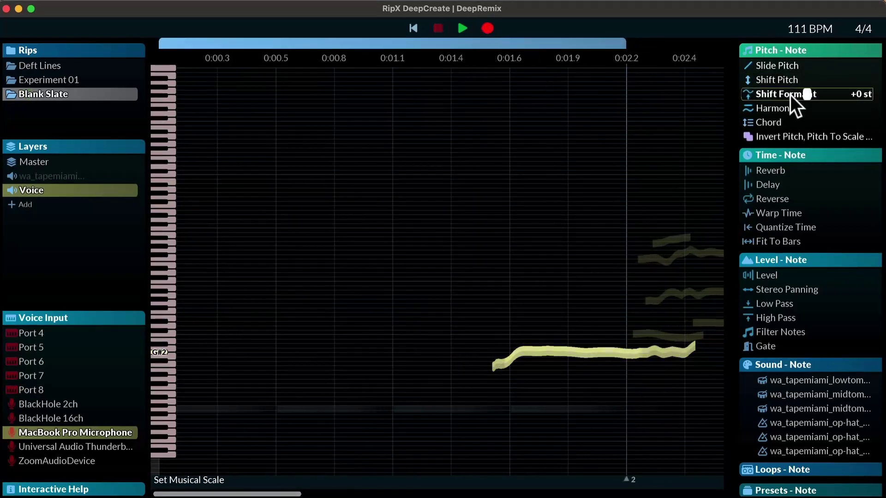
left_click(187, 479)
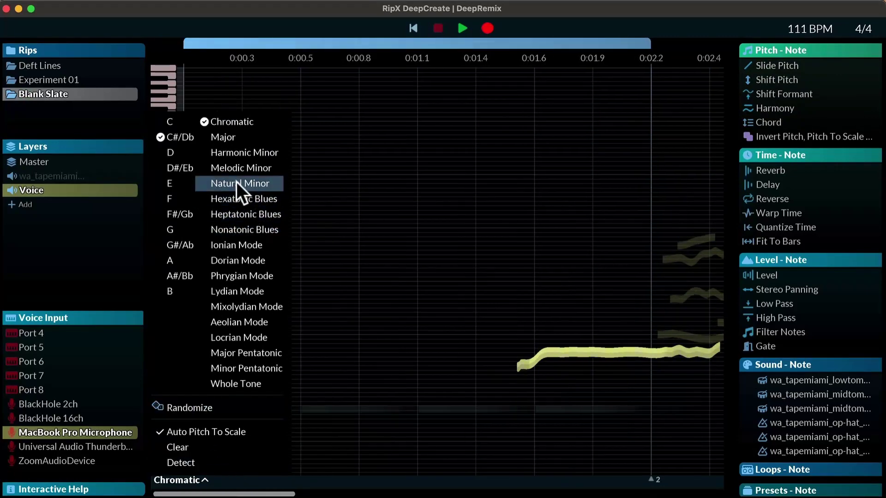
left_click(254, 198)
left_click(578, 335)
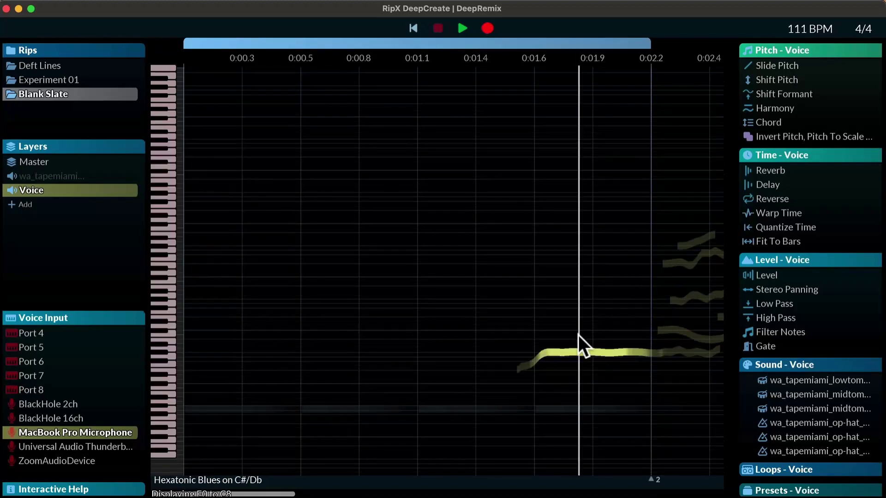
left_click(216, 481)
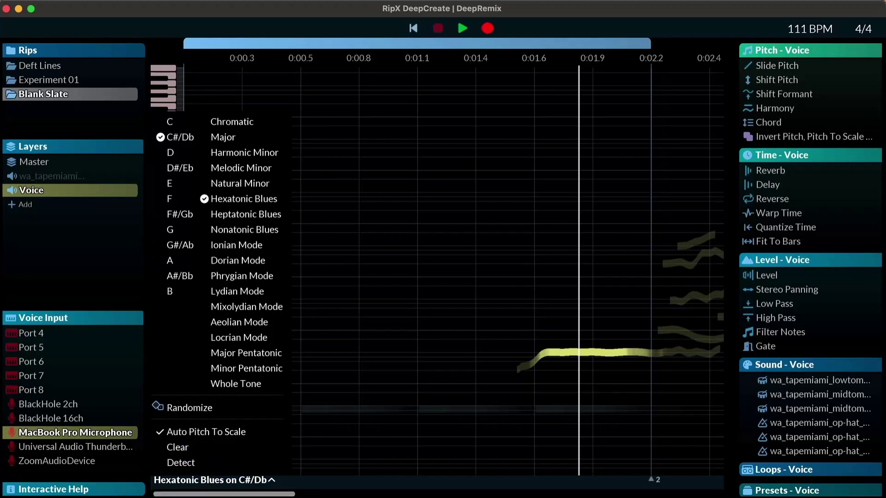
left_click(396, 495)
- Place a copy of the sustained Voice note on E3, stacked above the original and starting at about 0:01.6
left_click(612, 346)
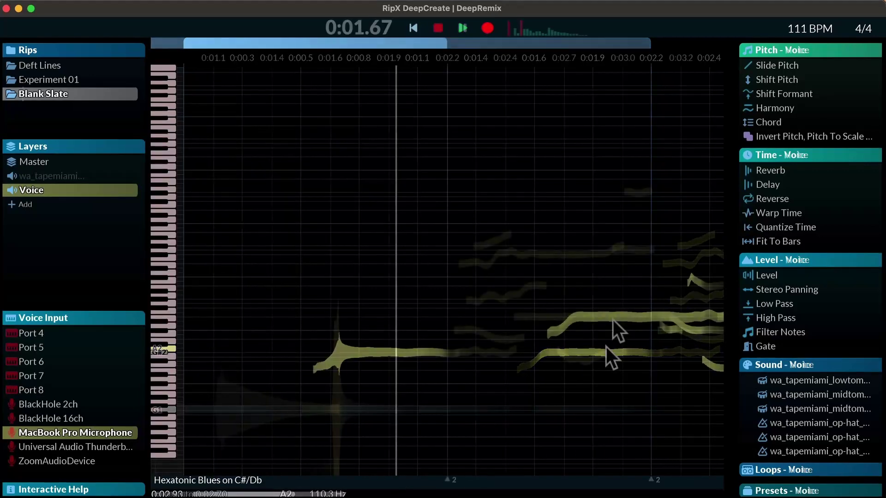
left_click(616, 280)
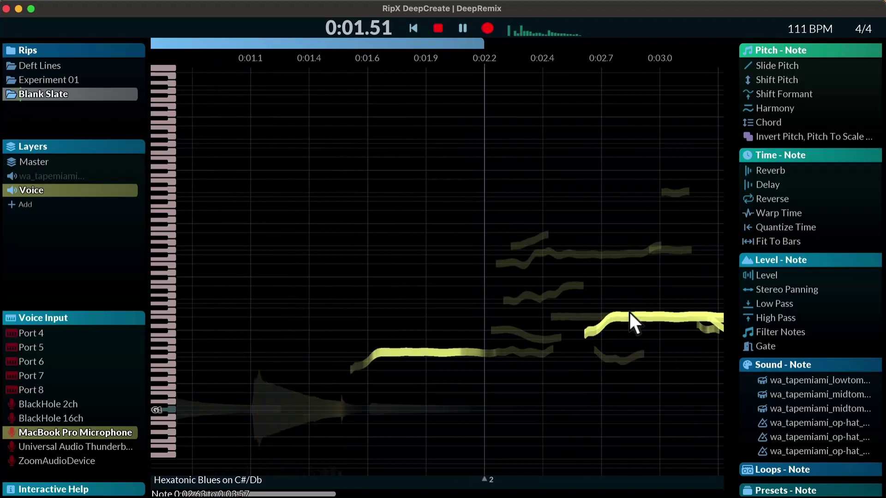
left_click_drag(629, 312, 551, 270)
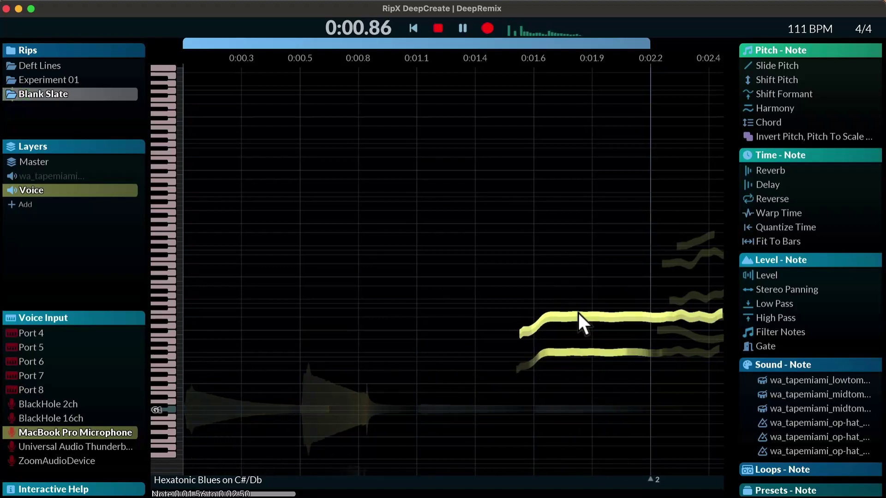
- Duplicate the Voice note again, place the copy on C#2 beneath the others at about 0:01.5, and play the loop
key("super+d")
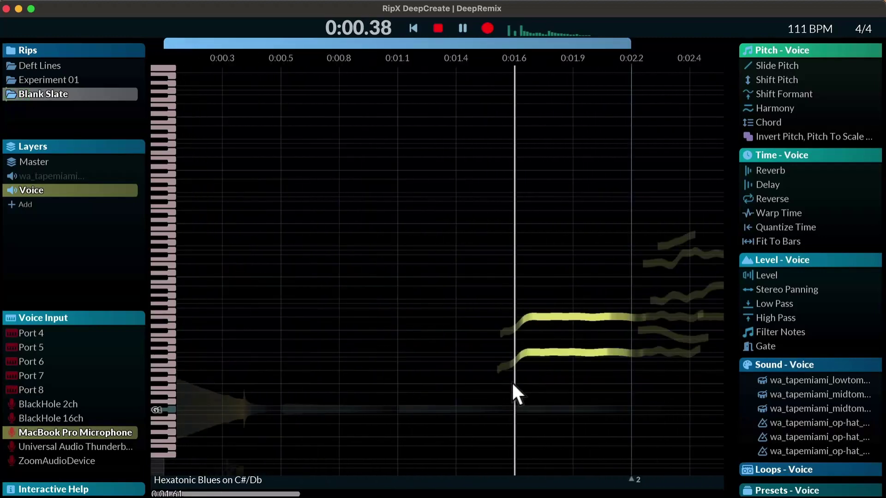
key("space")
left_click_drag(619, 388, 389, 398)
key("space")
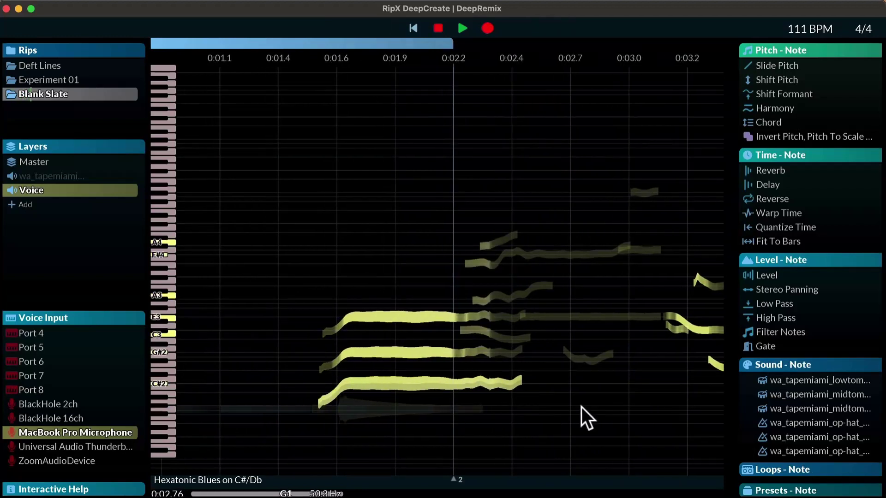
key("space")
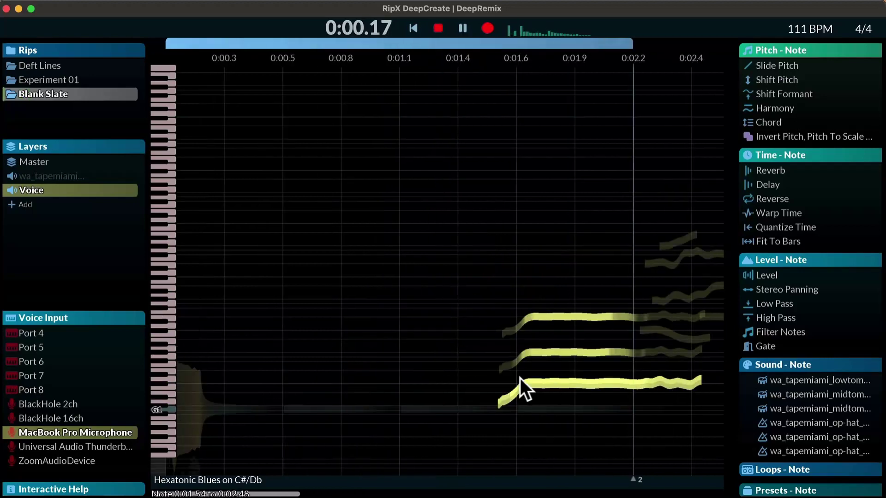
key("space")
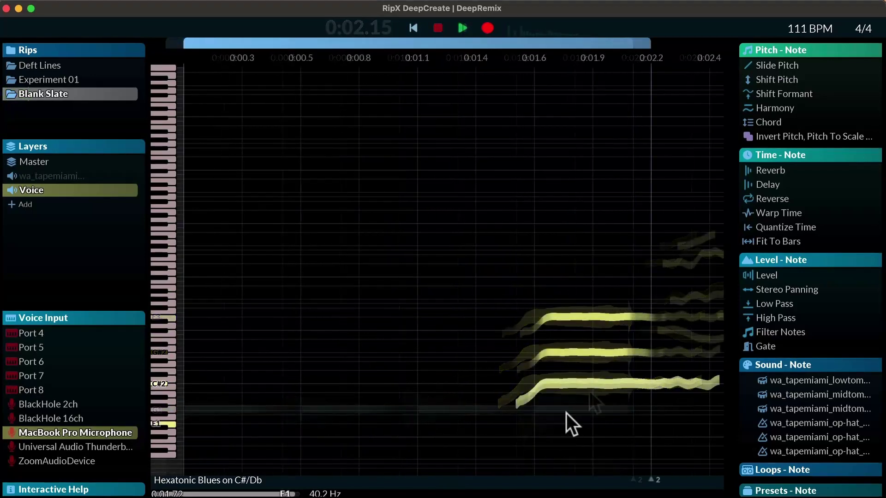
- Split the three stacked Voice notes and delete their rising starts before about 0:01.67 and their tails after about 0:02.0
left_click_drag(507, 308, 585, 392)
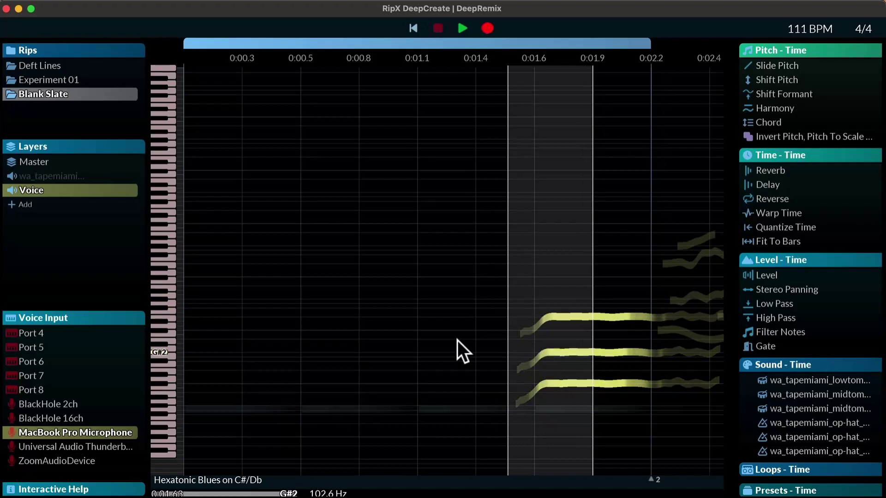
right_click(405, 305)
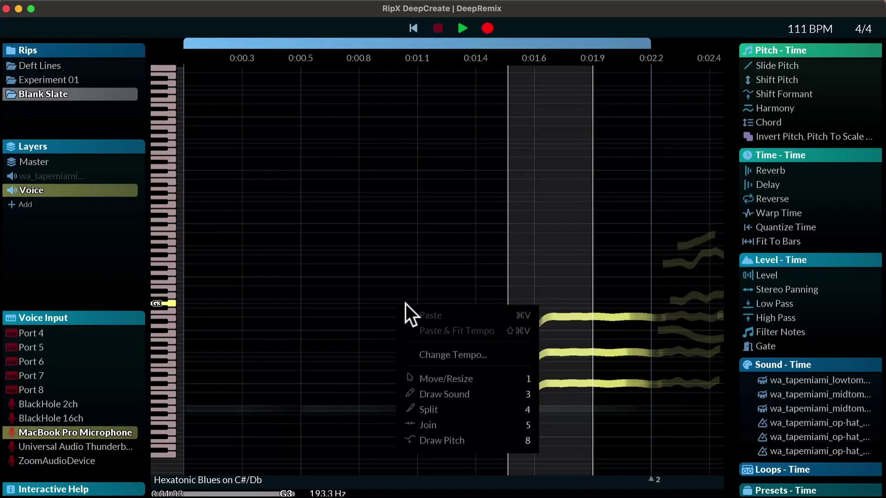
left_click(439, 410)
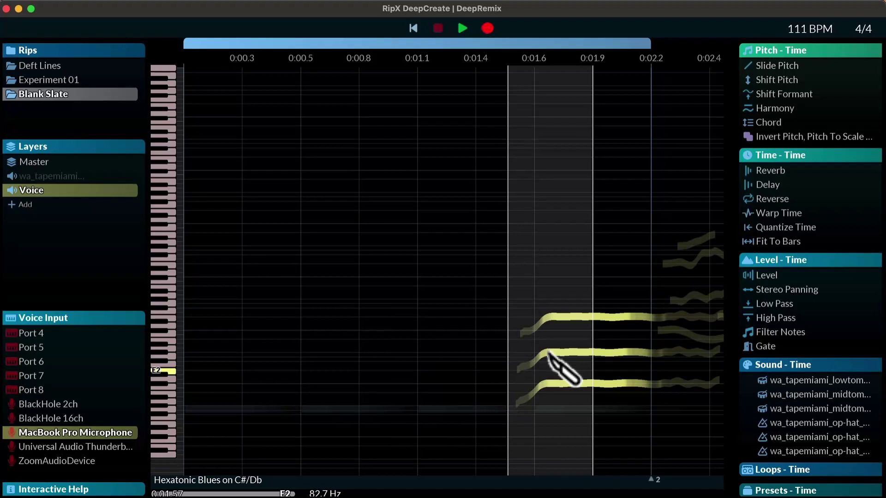
left_click(547, 318)
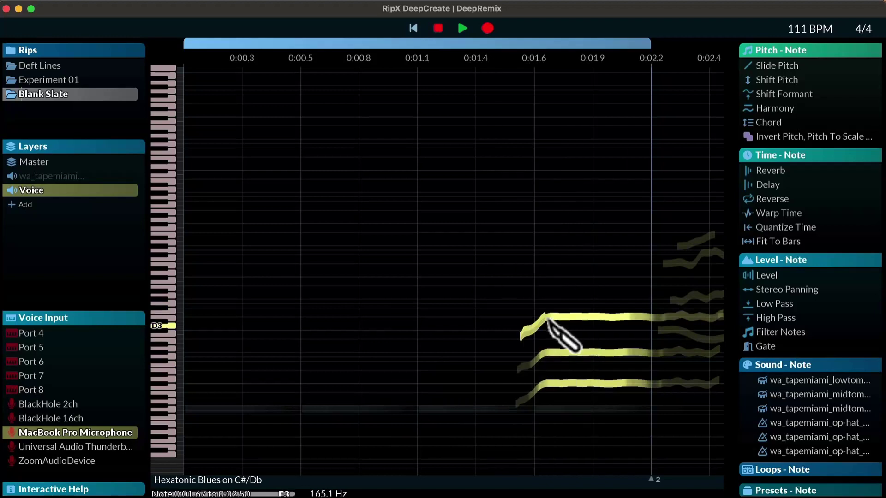
left_click(545, 355)
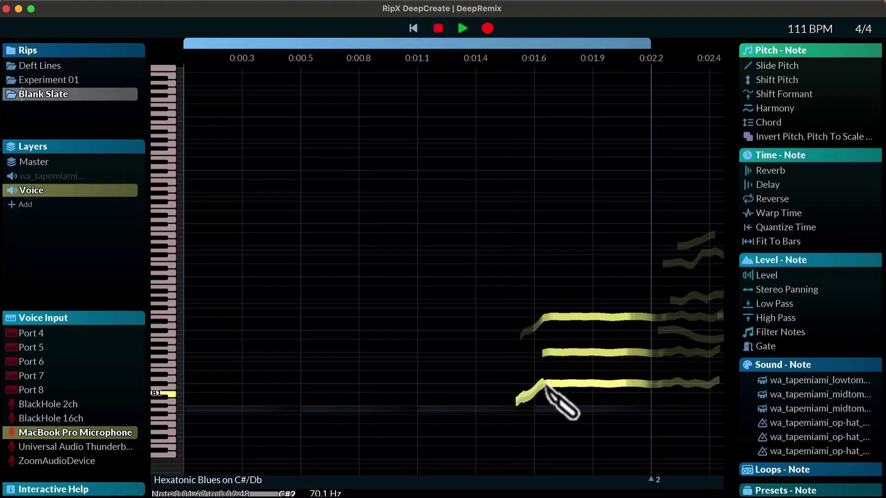
left_click(545, 384)
left_click(543, 318)
key("Delete")
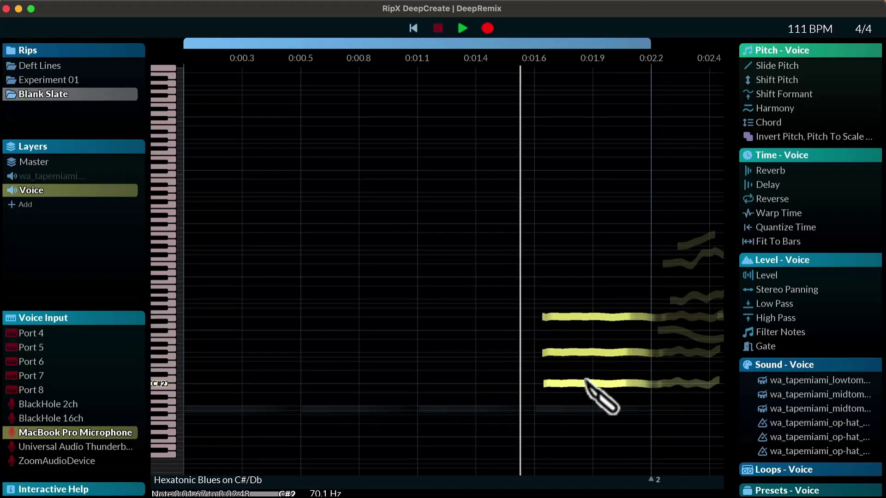
key("space")
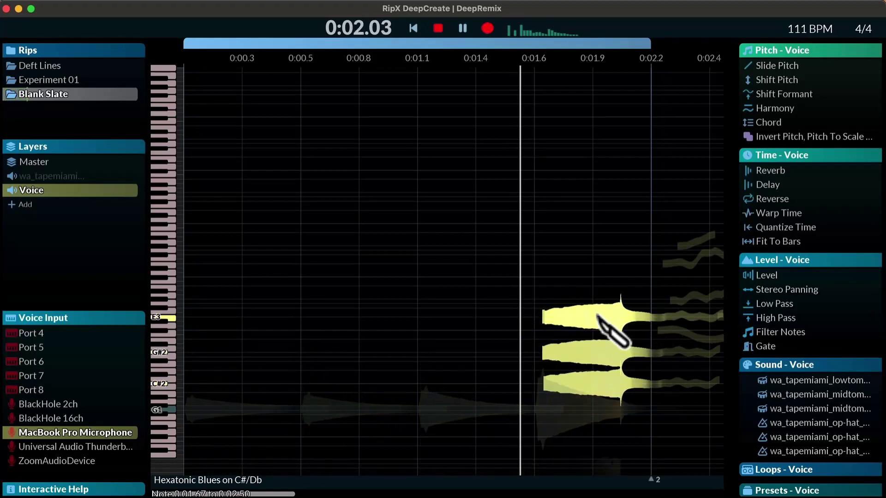
left_click(612, 318)
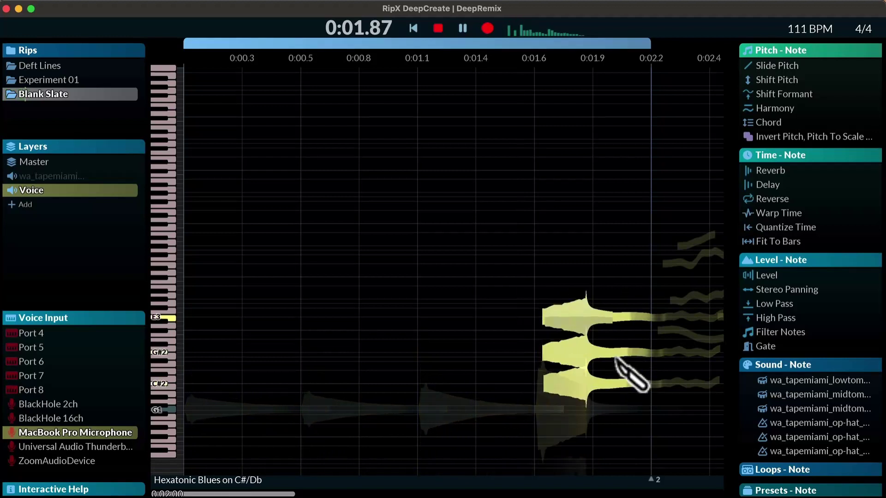
- Apply Vibrato to the highest of the three Voice notes and reshape its vibrato envelope
mouse_move(799, 99)
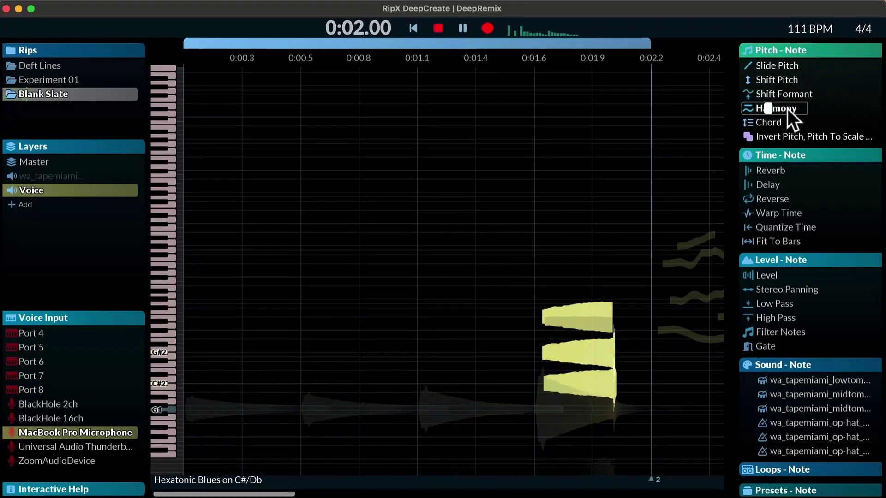
scroll(787, 108, "down", 3)
scroll(787, 111, "down", 5)
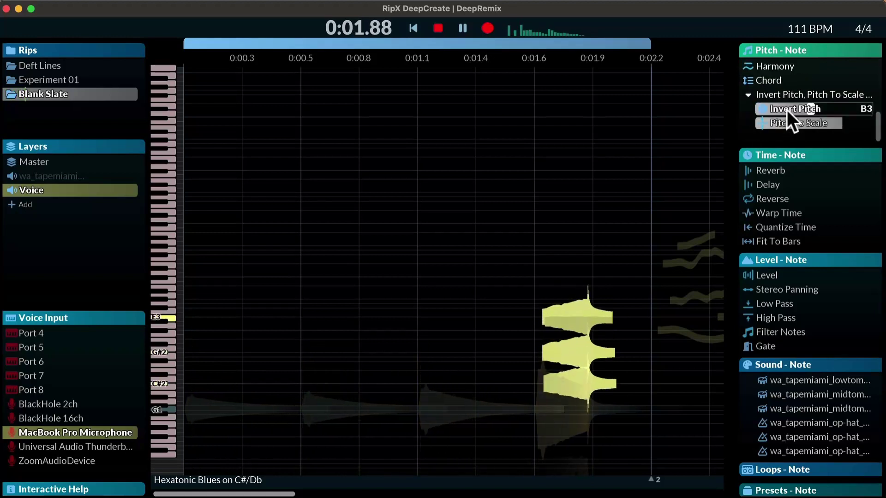
scroll(787, 109, "up", 5)
mouse_move(752, 105)
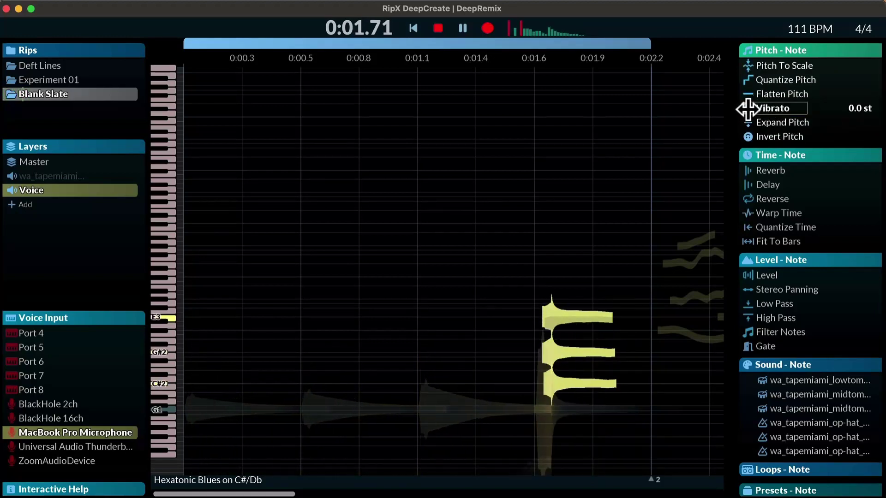
mouse_move(752, 109)
left_mouse_down()
mouse_move(770, 111)
mouse_move(760, 107)
mouse_move(762, 123)
left_mouse_up()
mouse_move(587, 447)
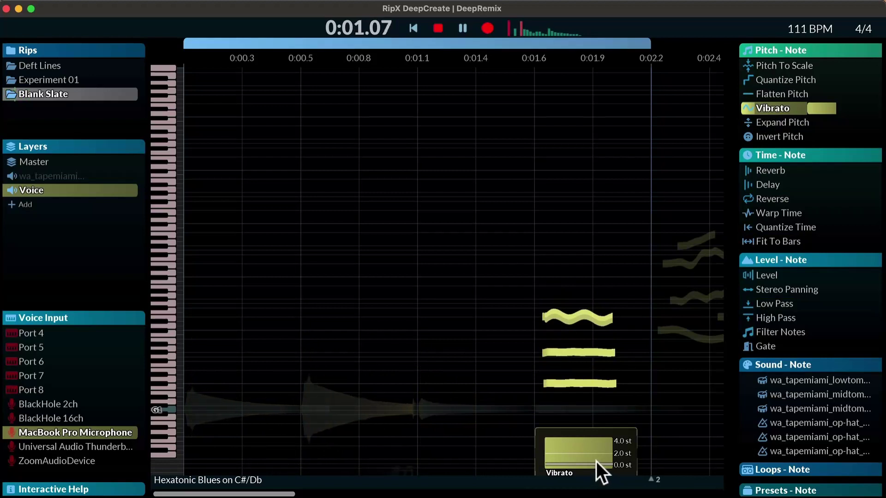
mouse_move(596, 462)
left_mouse_down()
mouse_move(518, 484)
mouse_move(523, 473)
left_mouse_up()
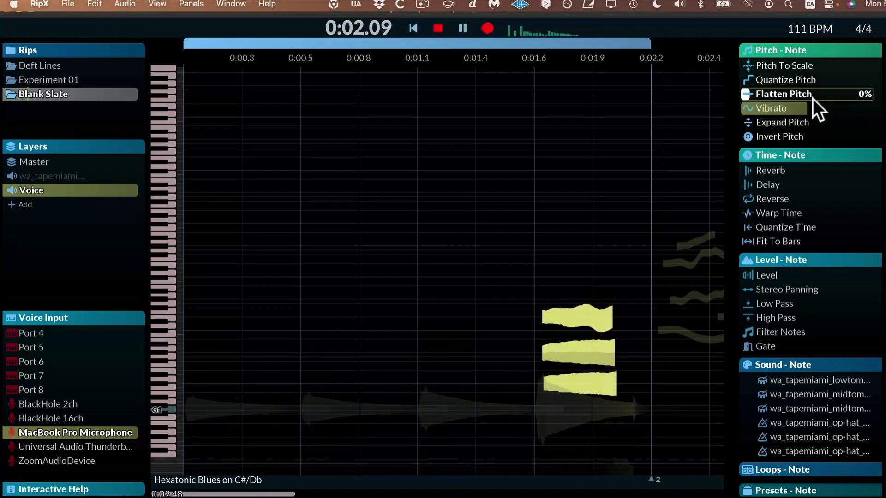
- Give the middle Voice note a downward pitch slide and apply Reverse to the Voice range from about 0:01.6 to 0:02.0
scroll(789, 93, "up", 3)
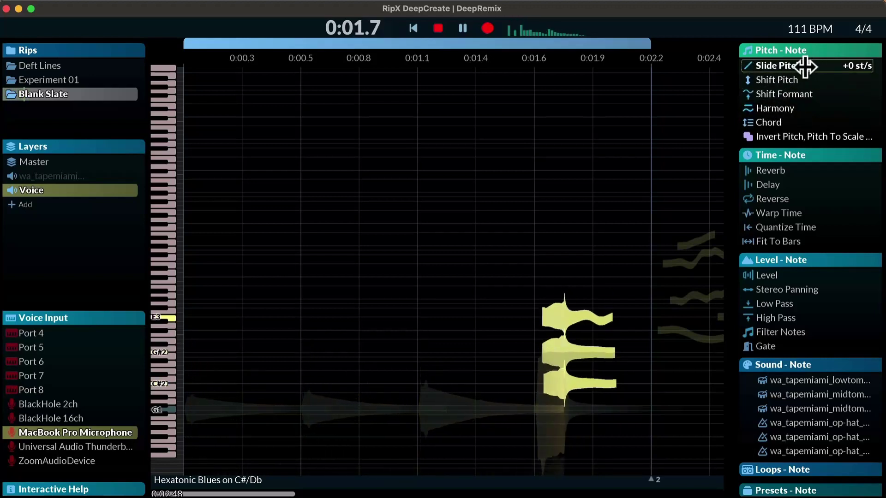
left_click_drag(804, 68, 766, 65)
left_click(784, 198)
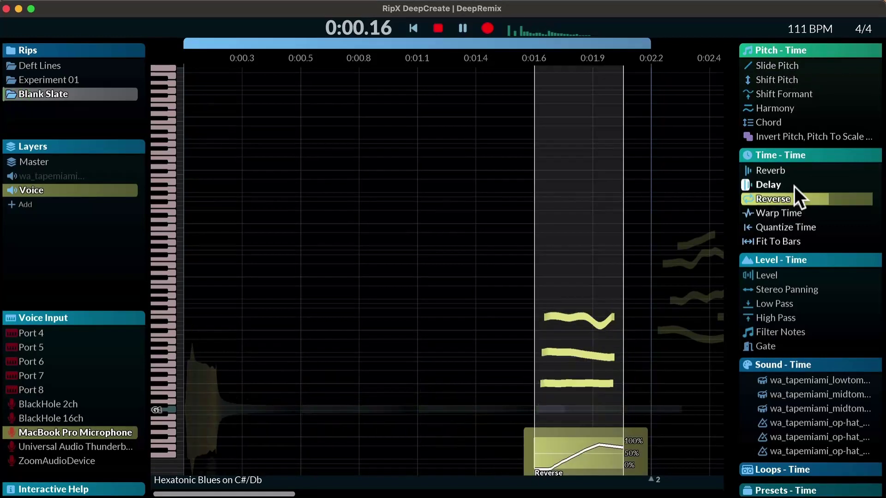
- Add Reverb and Delay to the selected time range of the Voice layer, and adjust the delay amount
mouse_move(776, 169)
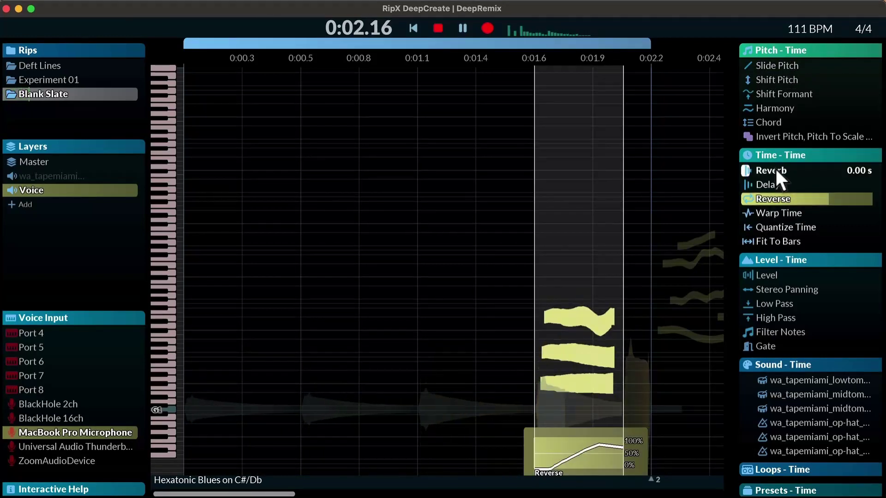
left_click_drag(740, 168, 771, 191)
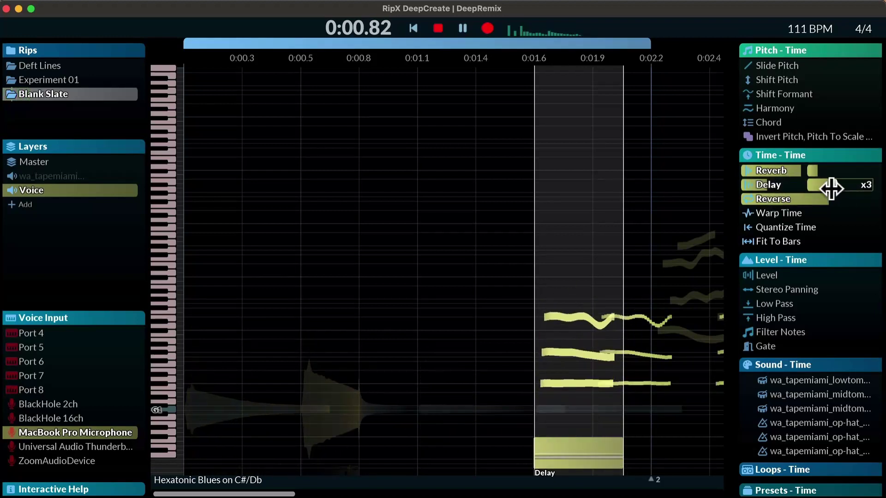
left_click_drag(832, 186, 819, 183)
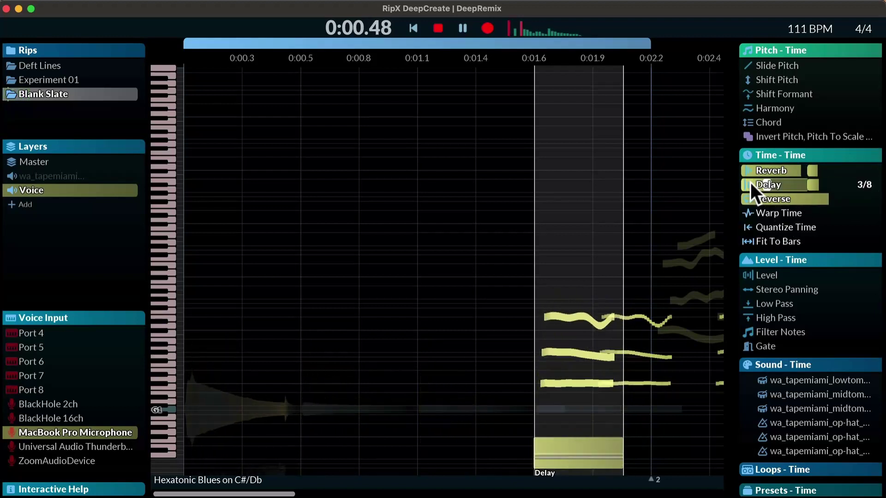
- Add a Percussion layer and place the wa_tapemiami_rimshot_02 sound in the loop at about 0:00.3
scroll(841, 423, "down", 5)
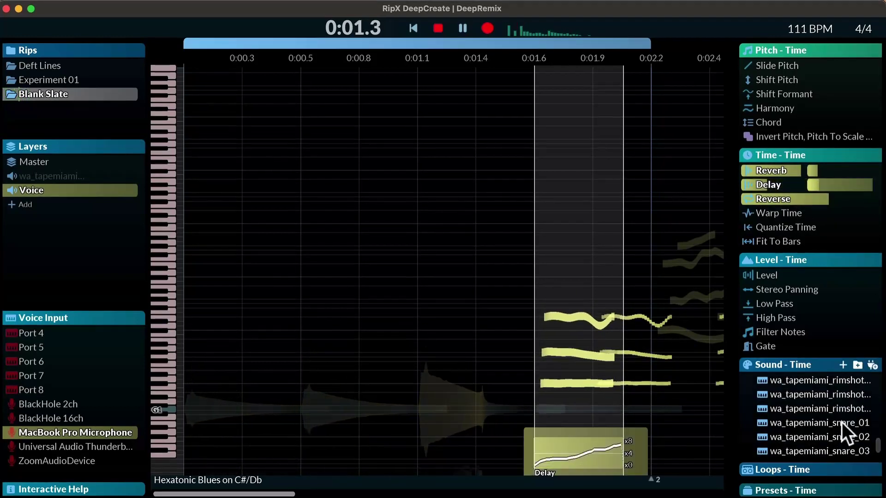
left_click(841, 393)
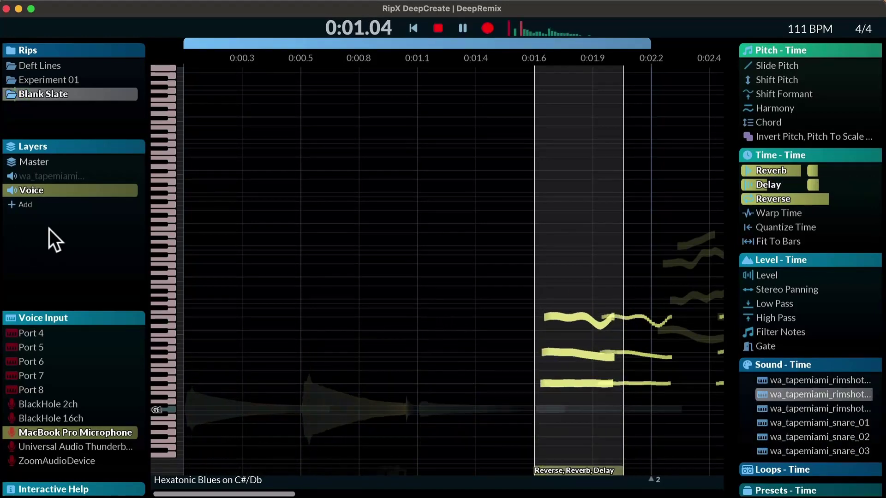
left_click(20, 203)
left_click(42, 259)
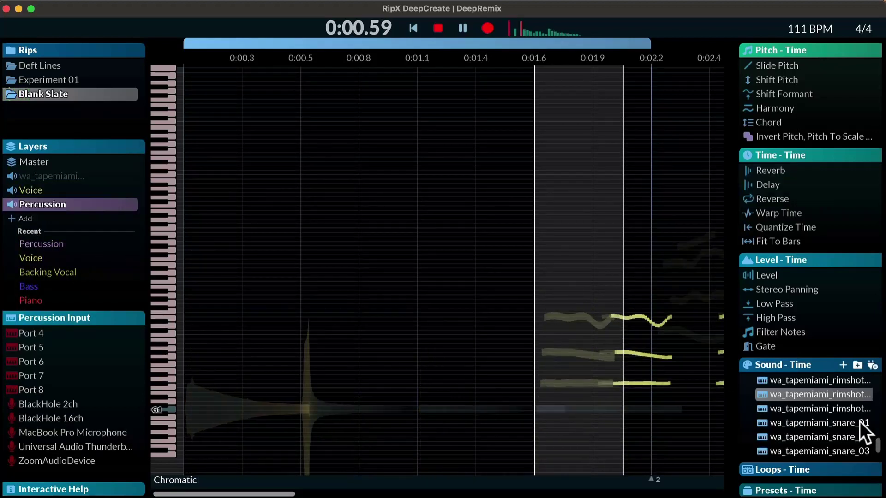
left_click_drag(835, 398, 253, 285)
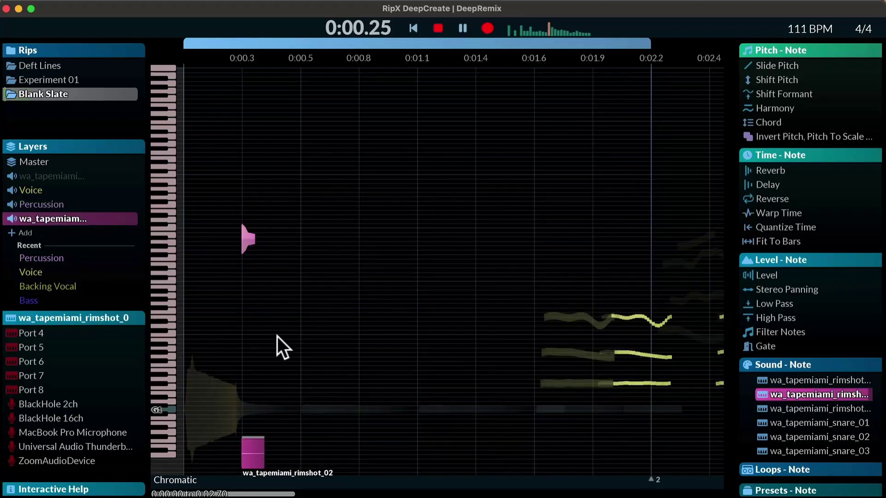
scroll(278, 336, "right", 3)
scroll(259, 307, "left", 3)
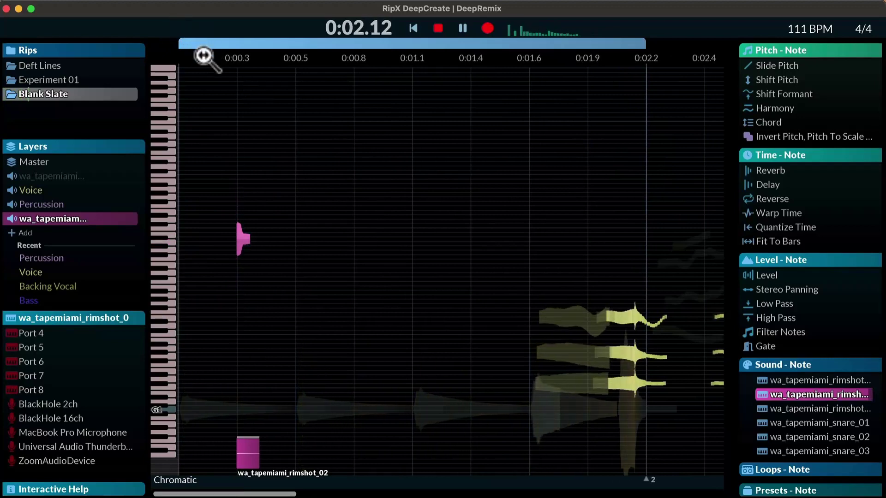
left_click_drag(204, 53, 225, 78)
scroll(347, 231, "up", 2)
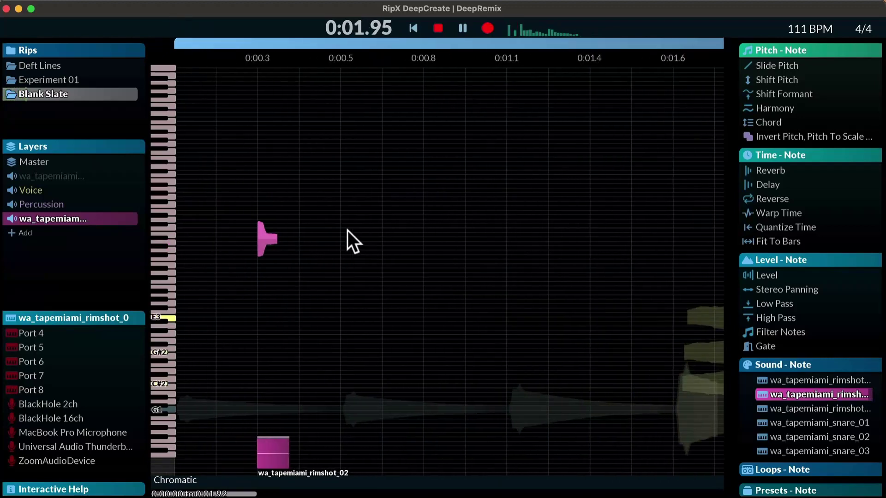
- Duplicate the wa_tapemiami_rimshot_02 note along the loop to about 0:00.7, 0:01.0, 0:01.4 and 0:01.8, and play back the rhythm
key("space")
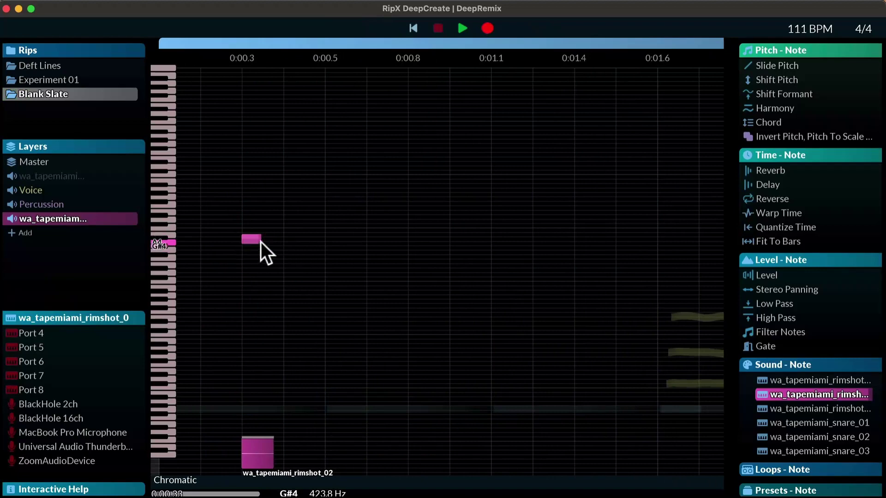
key("super+d")
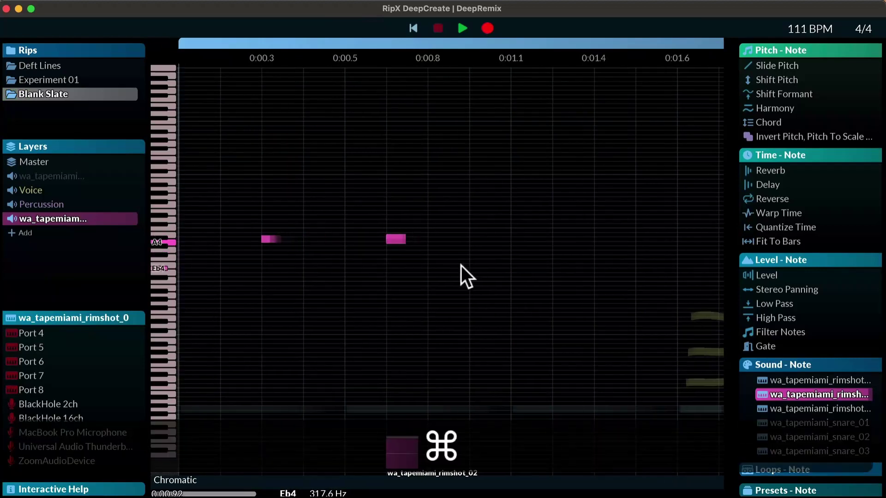
key("super+d")
key("super+d")
key("super+d")
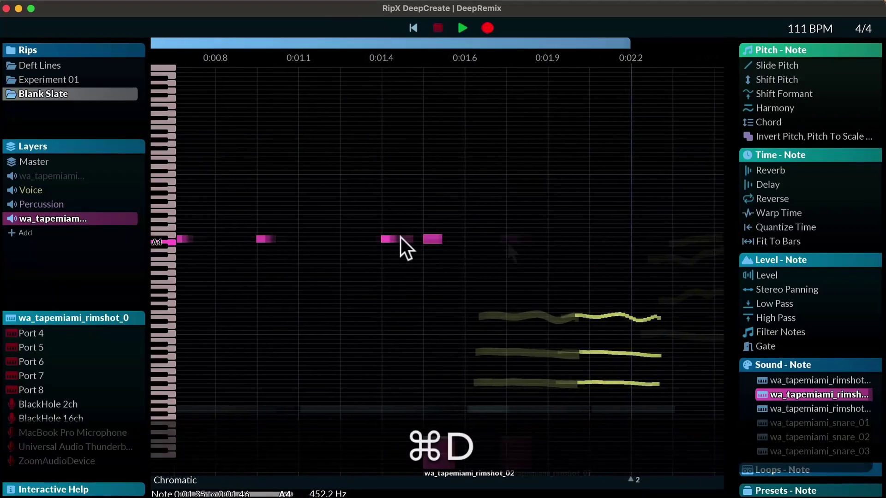
key("space")
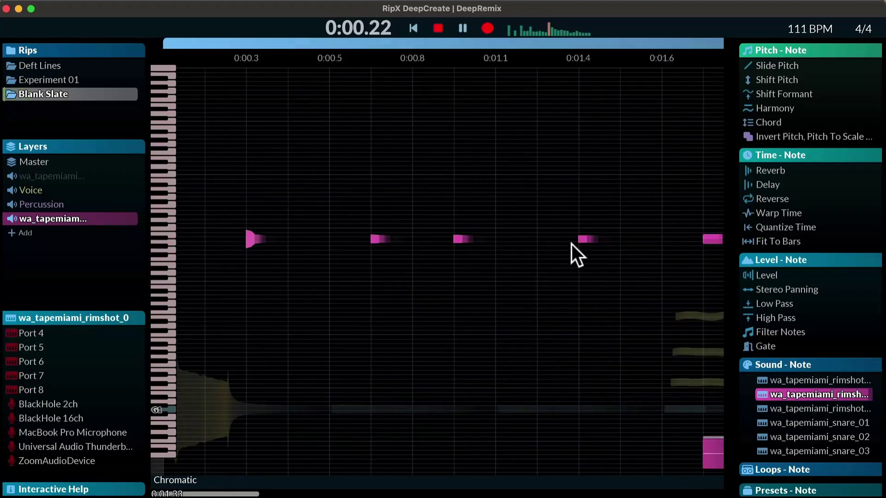
- Duplicate the last rimshot to about 0:01.9 and lower the second rimshot in the loop to F#4
left_click(628, 243)
scroll(617, 249, "right", 5)
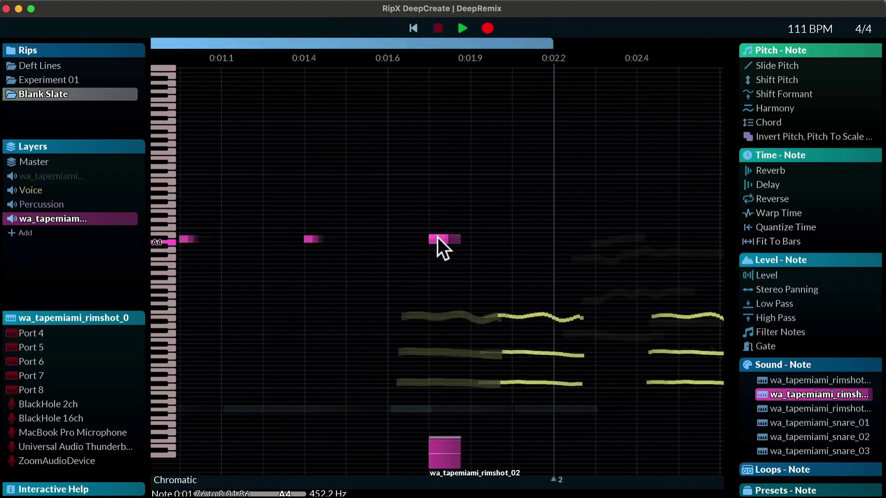
key("super+d")
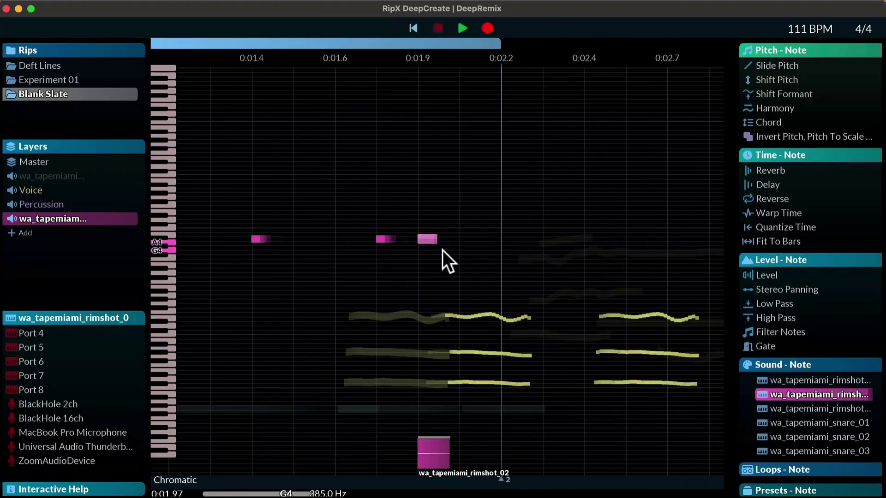
left_click(360, 239)
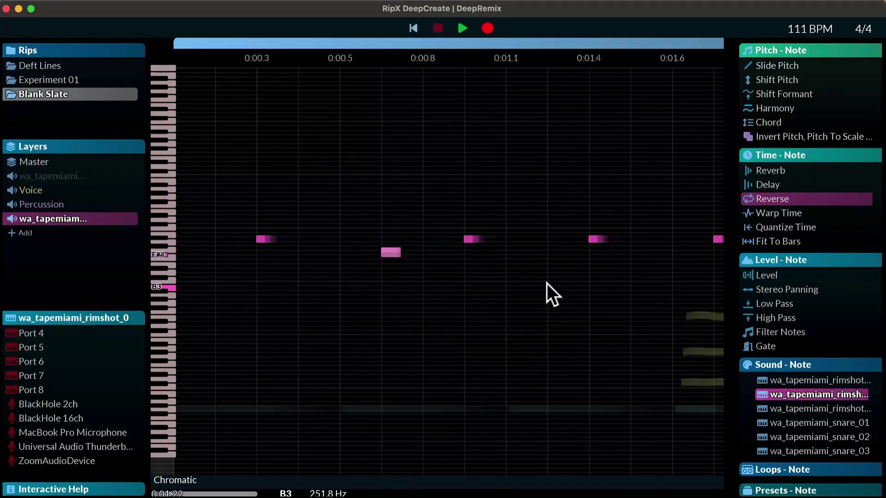
key("space")
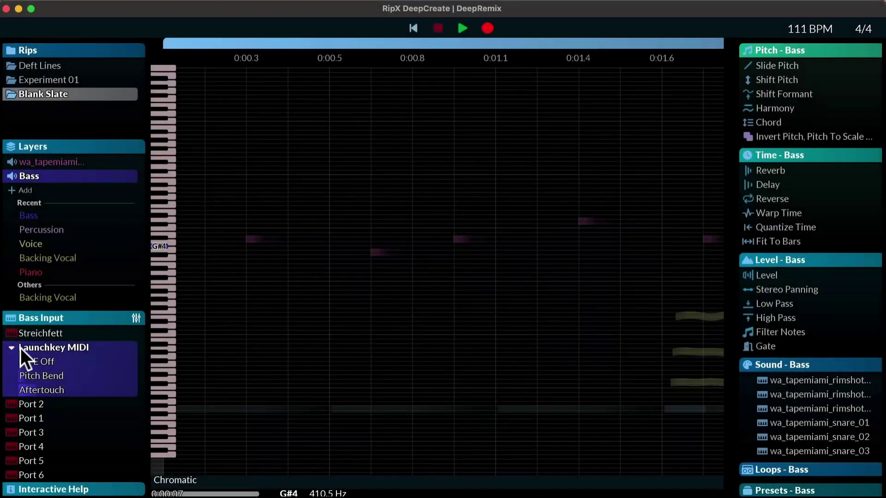
- Record a bass line into the Bass layer using the Launchkey MIDI input
left_click(9, 344)
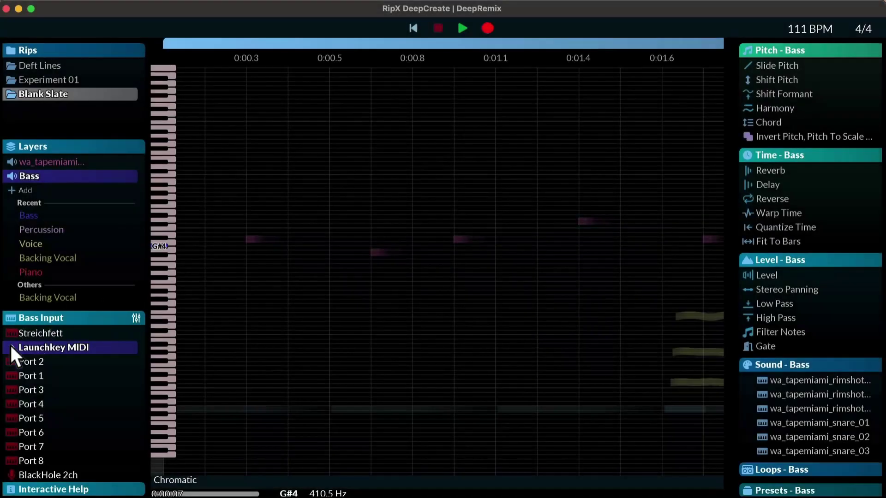
left_click(9, 344)
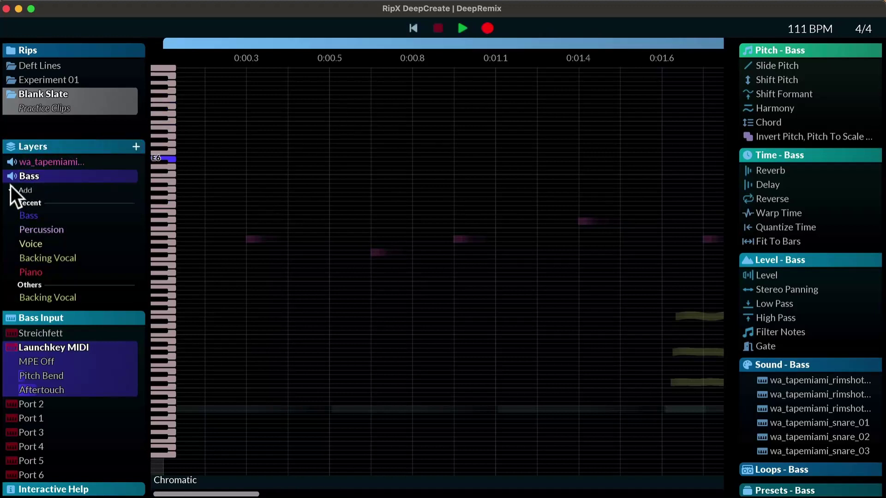
mouse_move(10, 173)
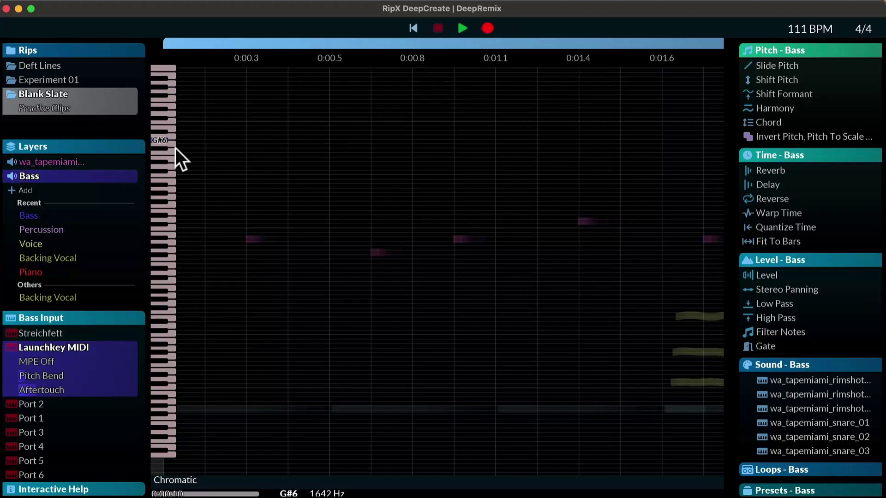
mouse_move(132, 178)
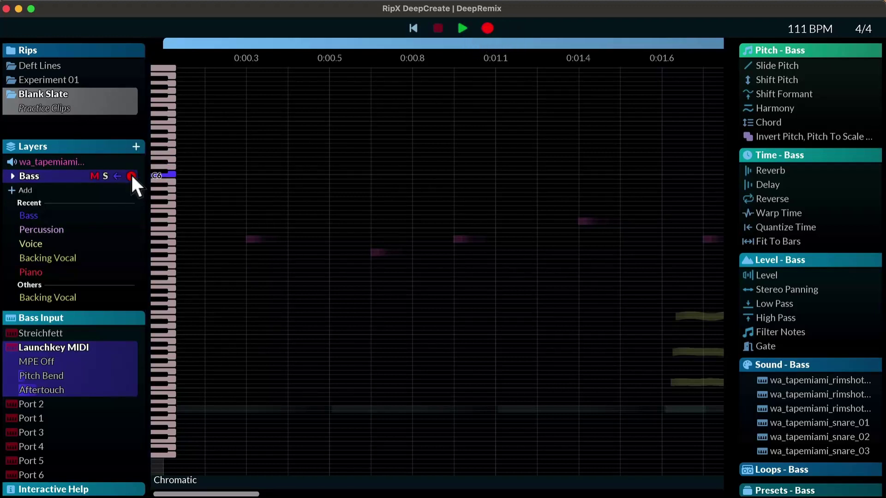
left_click(131, 175)
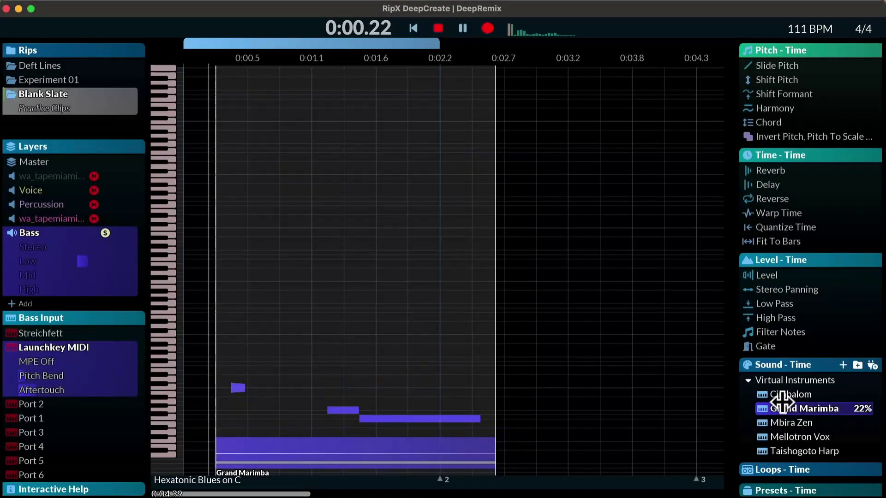
- Apply the Grand Marimba sound to the Bass note at about 0:01.2 and look through the other virtual instruments
left_click(326, 410)
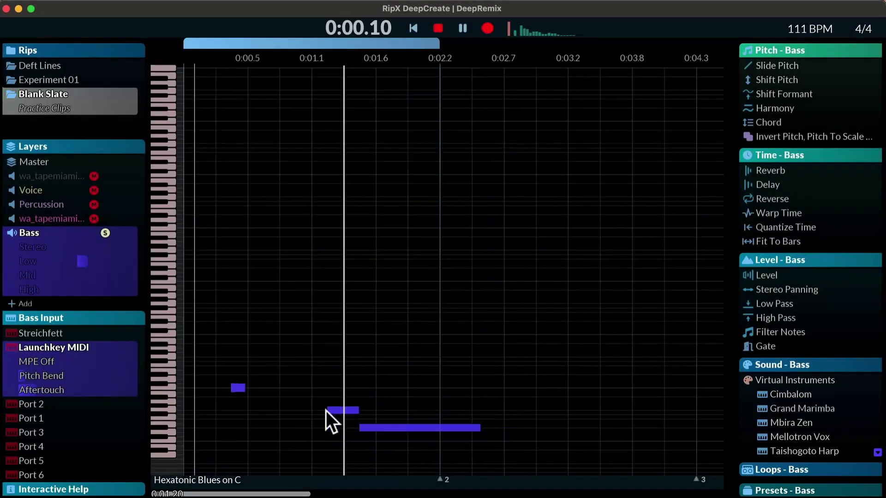
left_click(341, 406)
left_click_drag(757, 409, 838, 404)
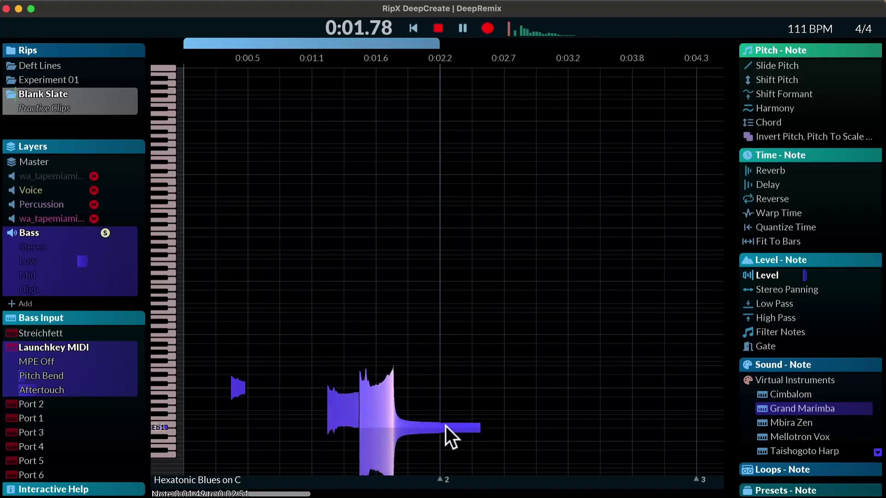
scroll(826, 436, "up", 5)
scroll(826, 436, "down", 5)
scroll(826, 436, "up", 1)
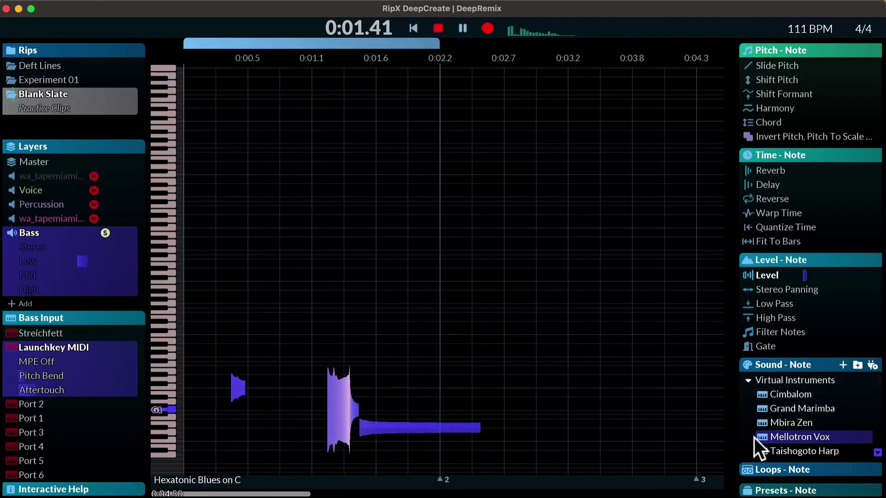
- Blend about 63% Mellotron Vox into the long Bass note and browse virtual instruments for the first Bass note
left_click(766, 436)
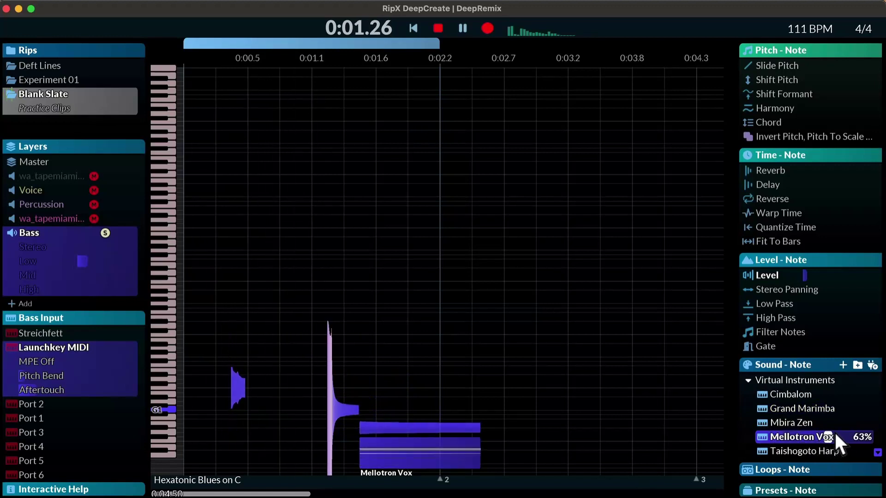
left_click_drag(827, 435, 240, 386)
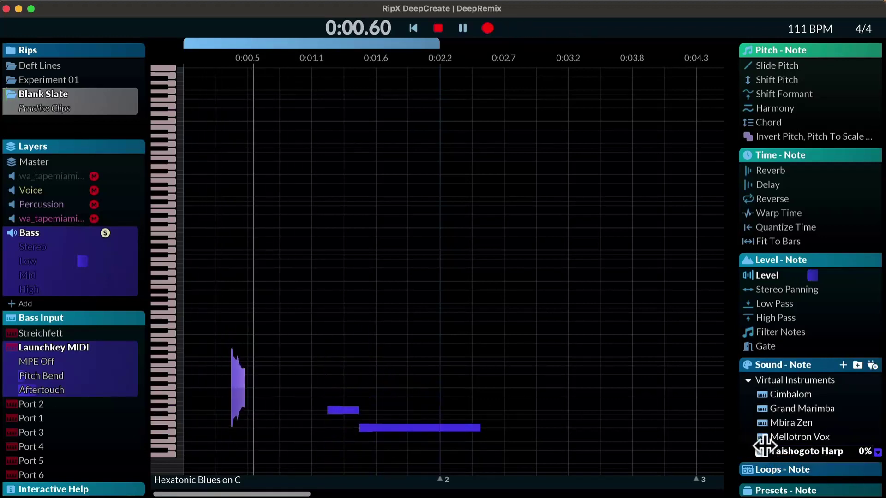
scroll(780, 407, "down", 3)
scroll(817, 396, "up", 3)
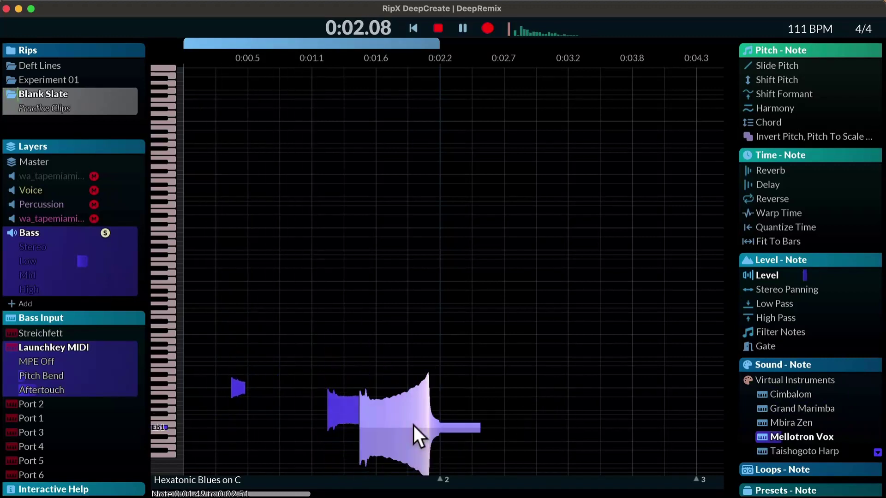
- Adjust the Mellotron Vox envelope on the long Bass note starting at about 0:01.5
left_click(760, 438)
mouse_move(376, 471)
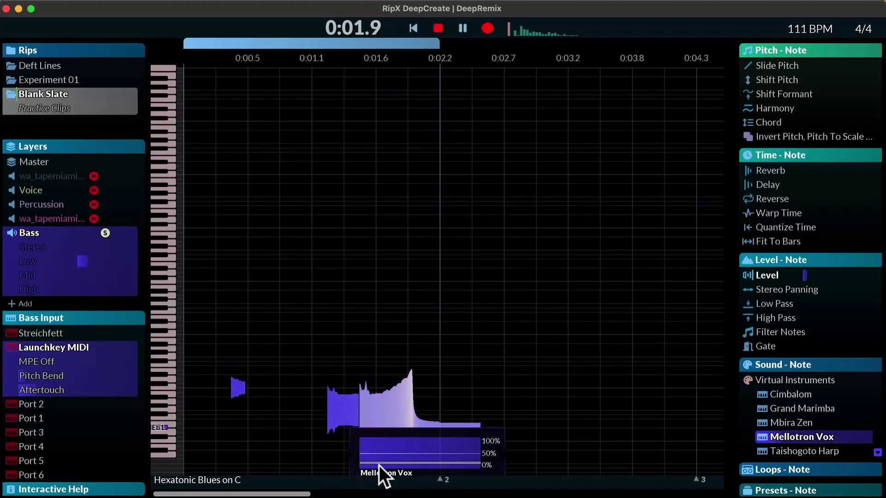
mouse_move(360, 462)
left_mouse_down()
mouse_move(457, 438)
mouse_move(441, 431)
mouse_move(344, 471)
left_mouse_up()
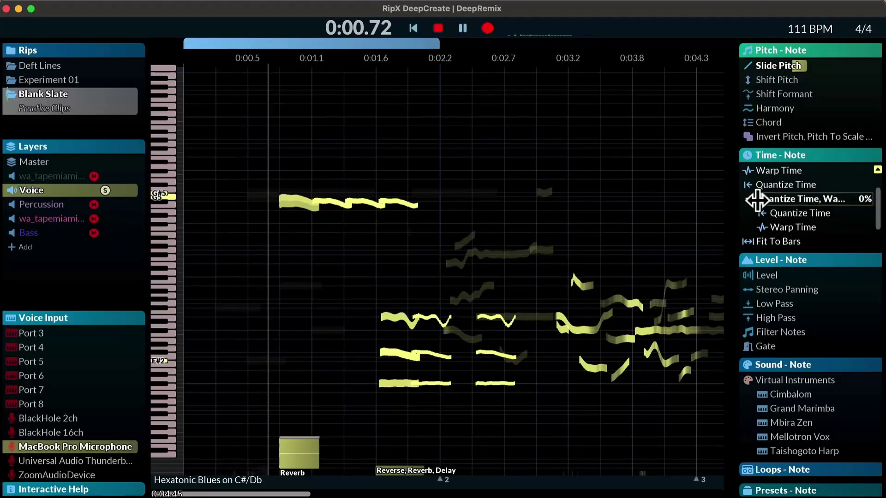
- Apply partial Reverse to the high Voice note at about 0:00.8 and take the Voice layer out of solo
scroll(782, 195, "down", 3)
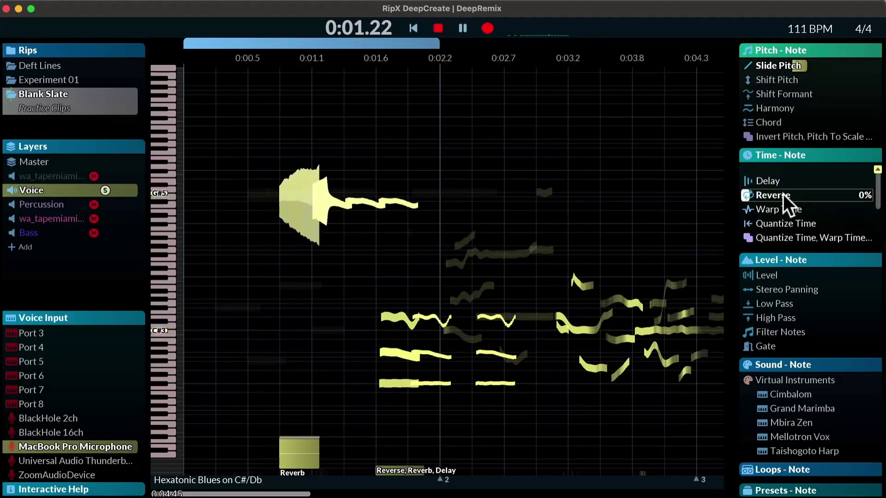
scroll(783, 182, "up", 3)
left_click(784, 175)
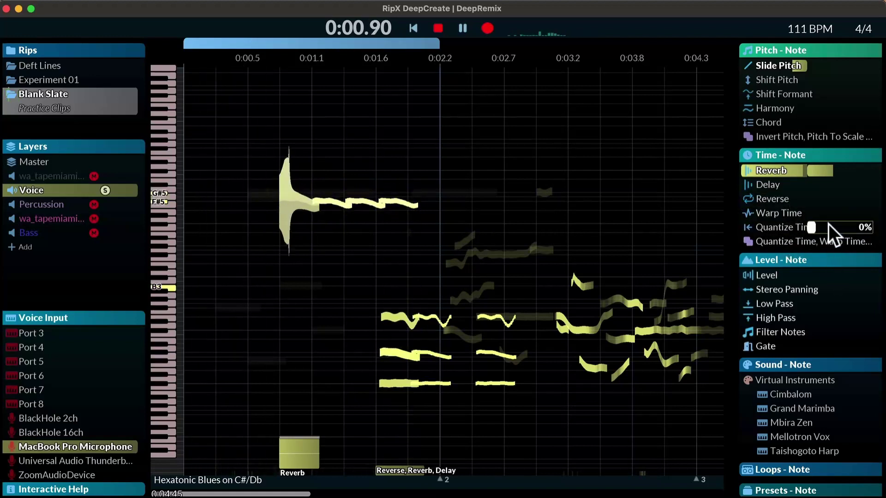
scroll(745, 196, "down", 4)
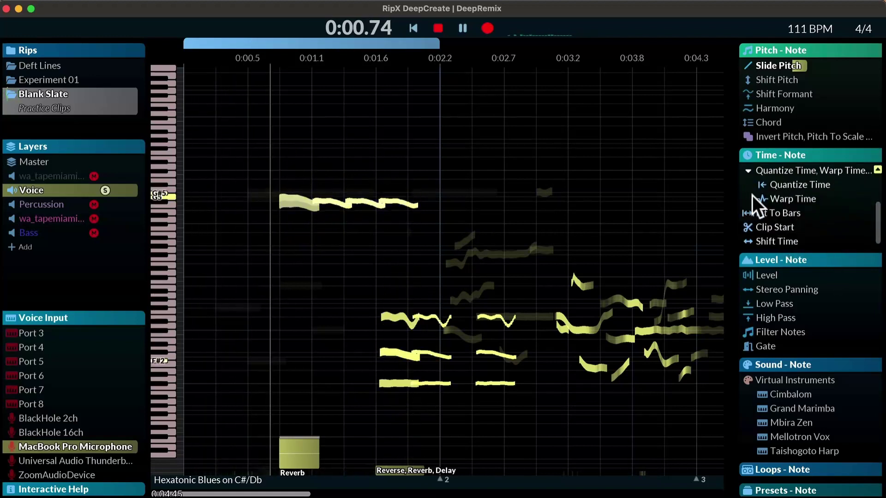
scroll(752, 196, "up", 4)
left_click_drag(748, 197, 800, 193)
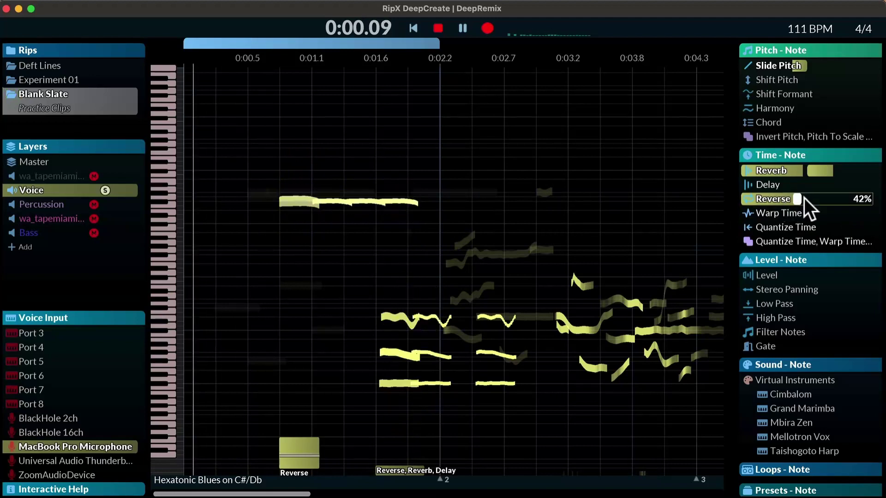
left_click_drag(822, 198, 821, 198)
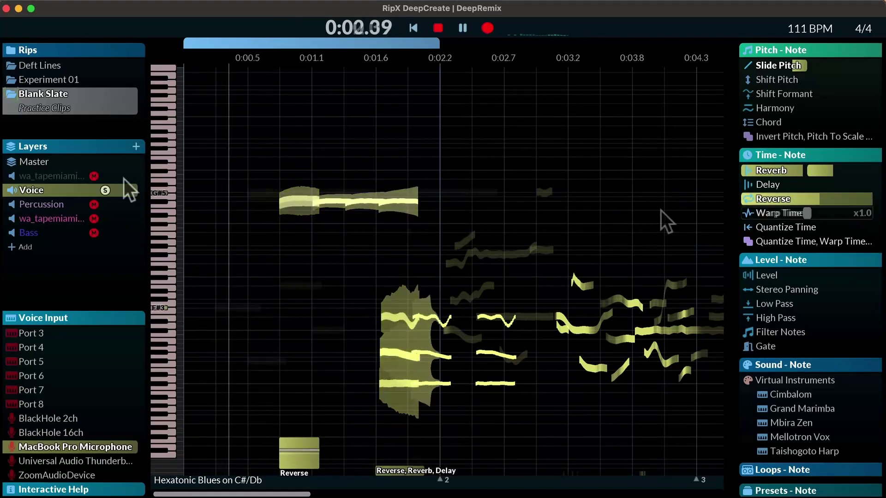
left_click(106, 190)
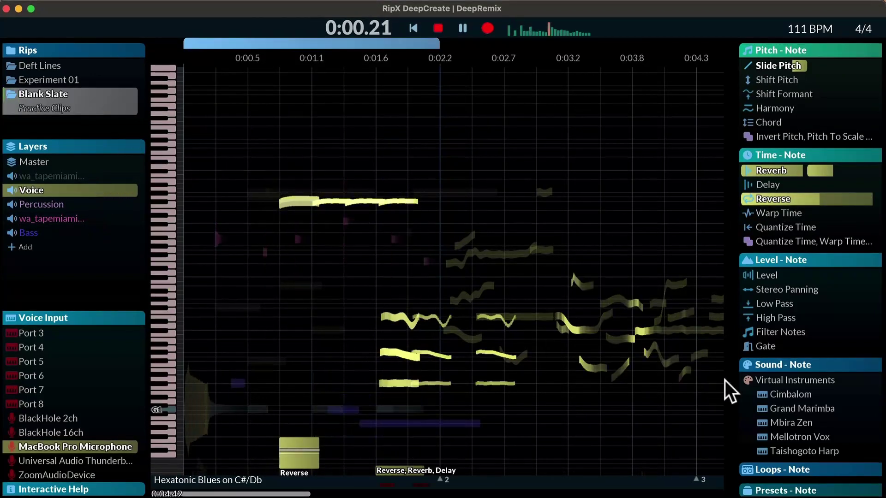
- Browse the Miami Tape sounds and add wa_tapemiami_cl-hat_01 as a new layer with a hit at about 0:00.3
left_click(747, 365)
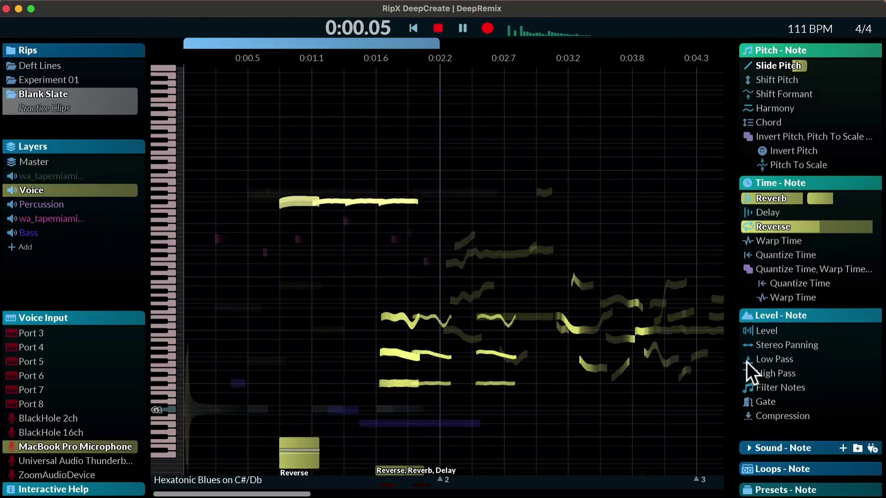
left_click(749, 445)
scroll(771, 432, "down", 10)
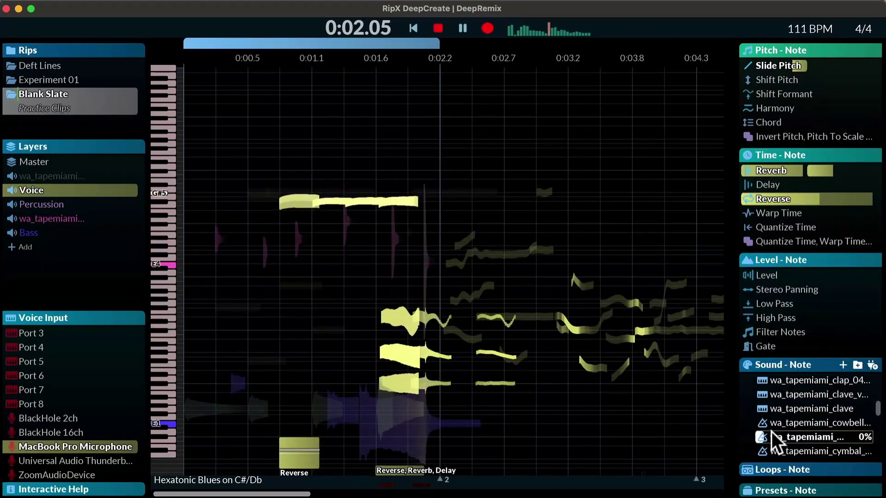
scroll(772, 432, "down", 3)
scroll(771, 431, "up", 12)
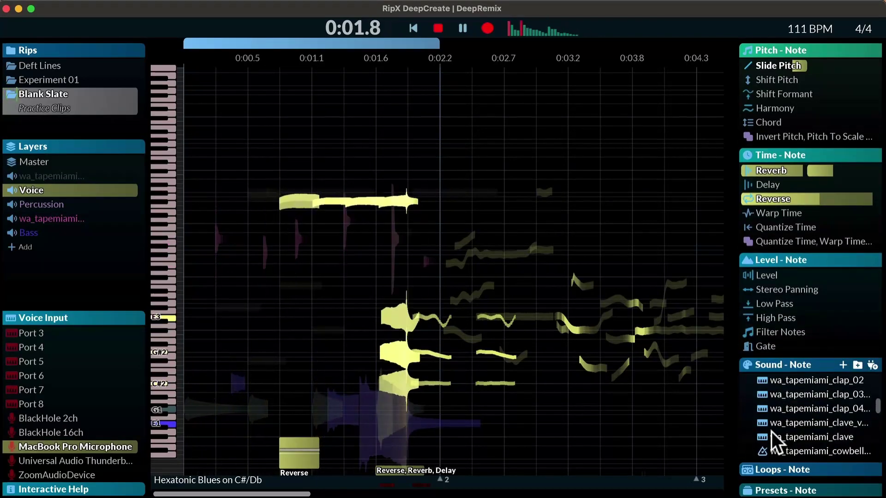
left_click(796, 449)
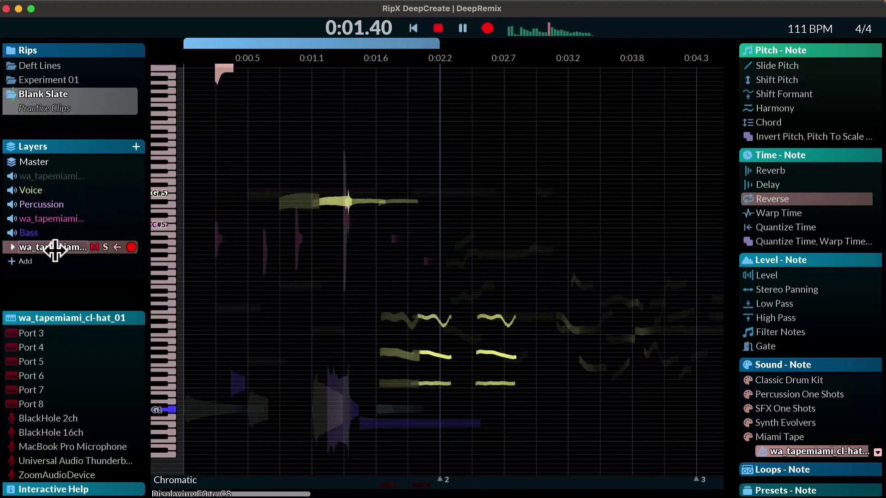
- Duplicate the closed hi-hat hit to about 0:00.8, 0:01.4, 0:01.6 and 0:01.9 in the loop
scroll(236, 76, "right", 1)
left_click(221, 67)
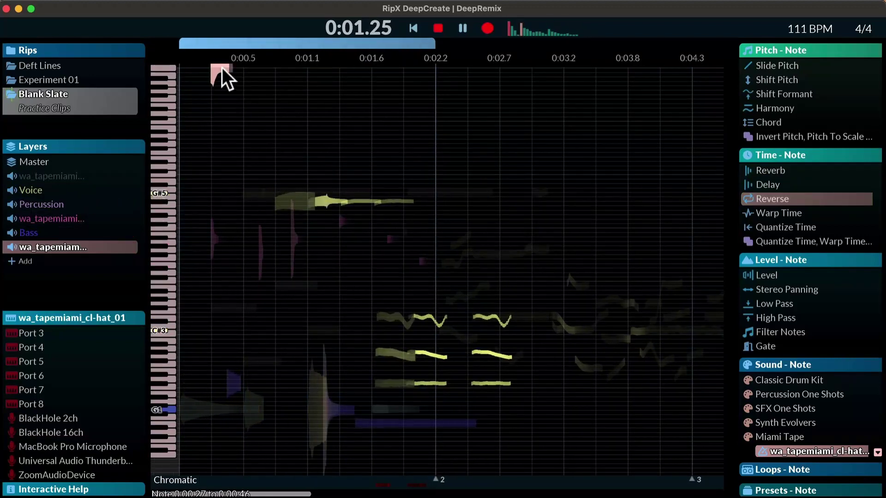
key("super+d")
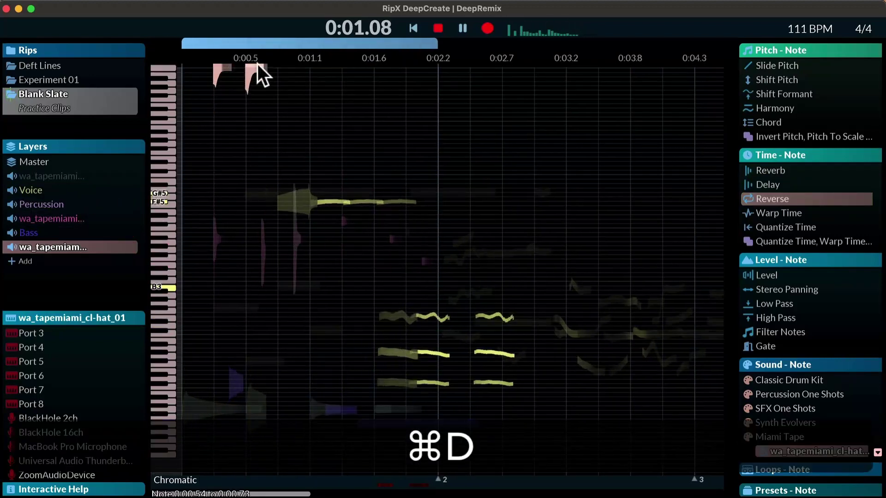
left_click_drag(256, 66, 405, 65)
key("super+d")
key("super+d")
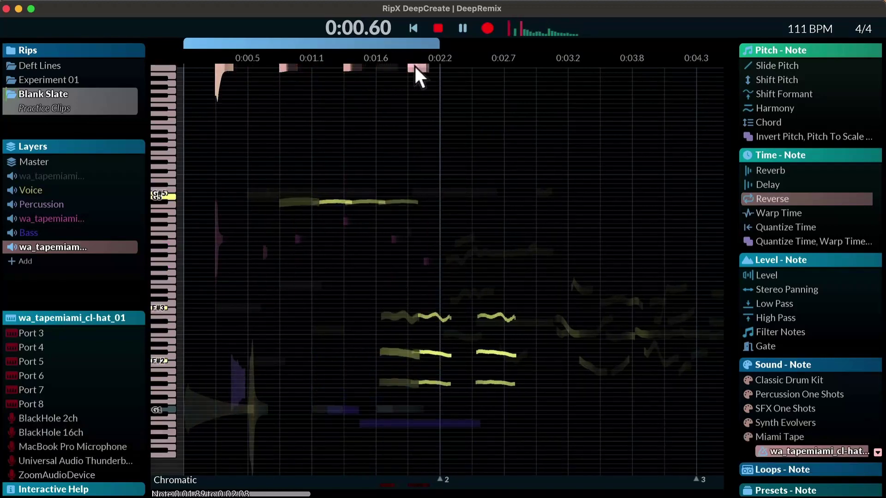
left_click(351, 64)
key("super+d")
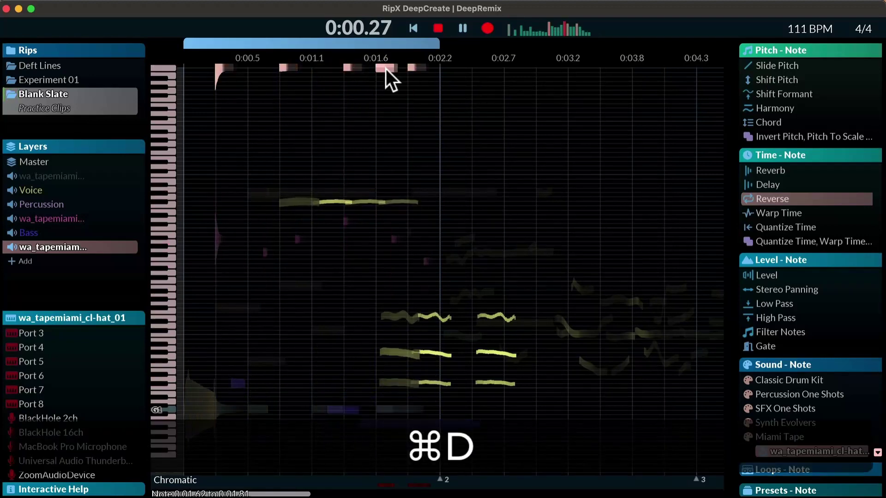
- Apply partial Reverse to the closed hi-hat hit at about 0:01.6 and move the hit slightly lower in pitch
mouse_move(826, 185)
mouse_move(762, 193)
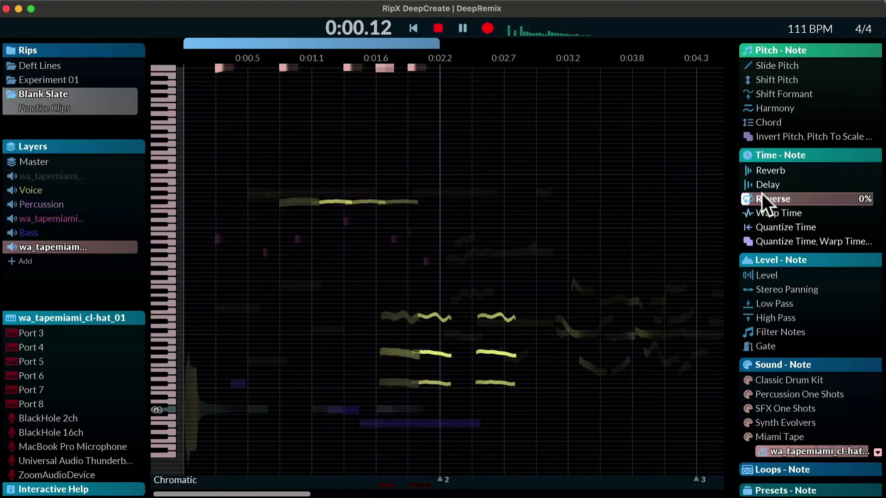
left_click_drag(837, 199, 830, 197)
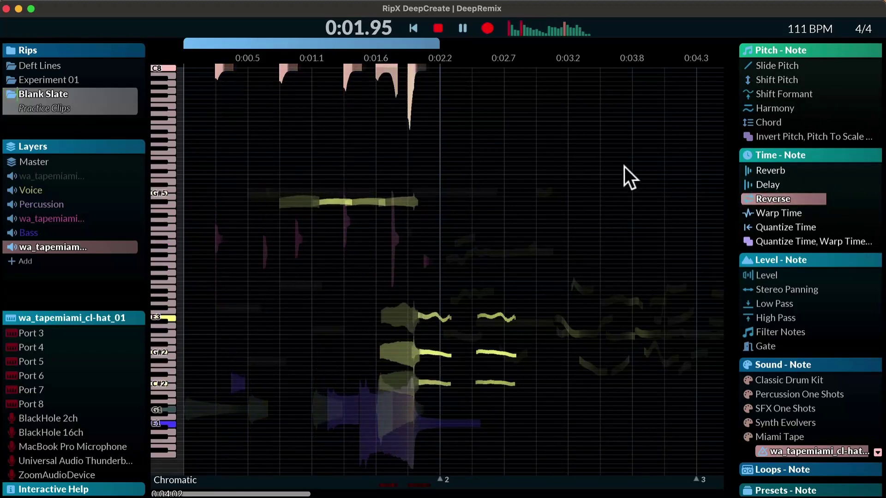
left_click_drag(387, 69, 387, 86)
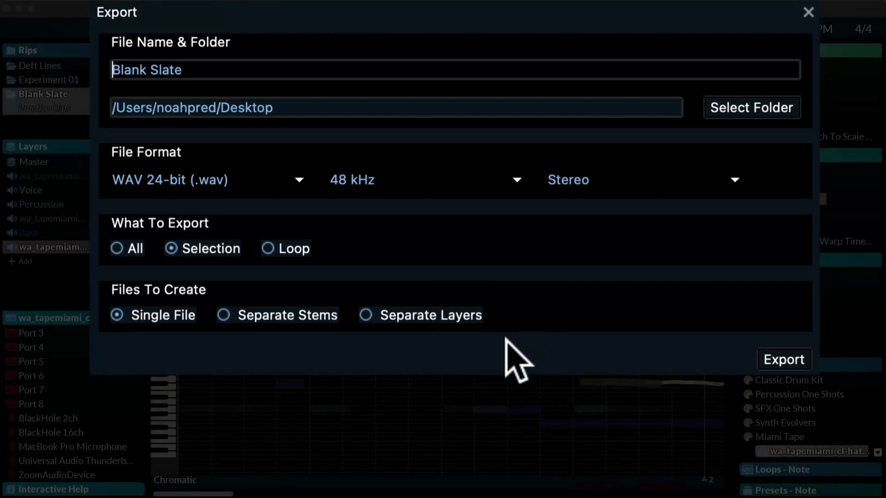
- Export the Blank Slate selection to the Desktop as a single 48 kHz stereo WAV 24-bit file and preview it
left_click(290, 181)
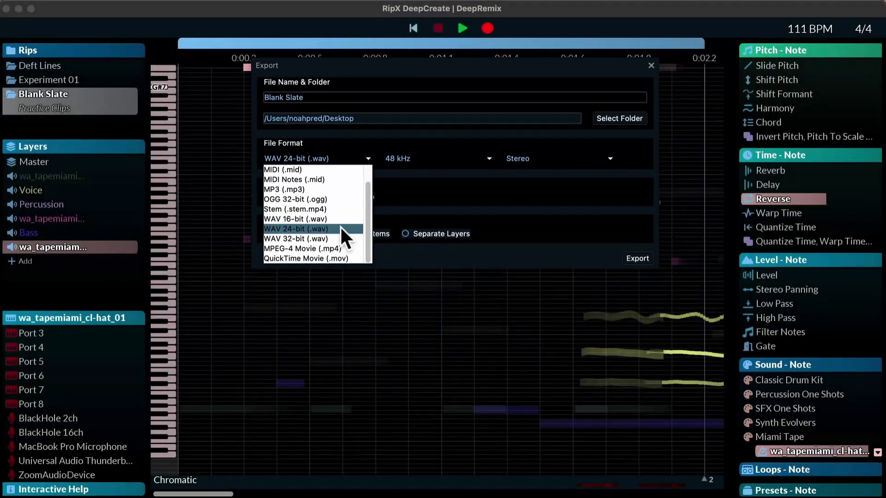
left_click(340, 227)
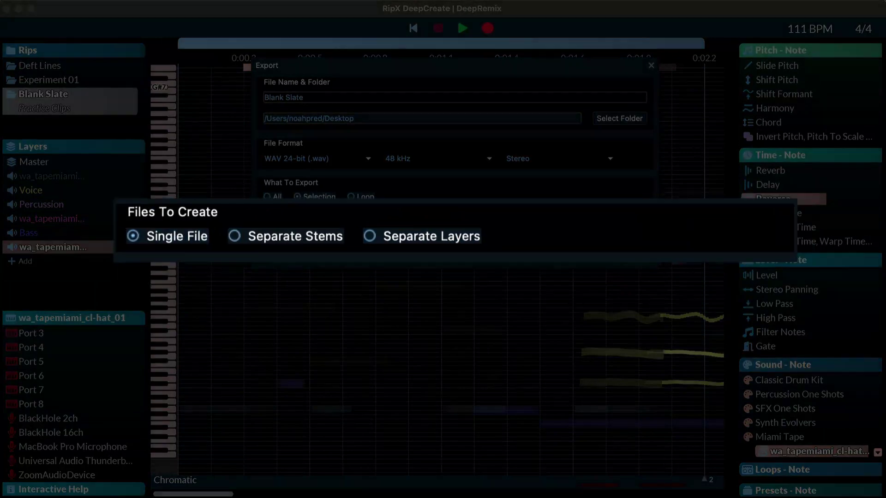
left_click(638, 258)
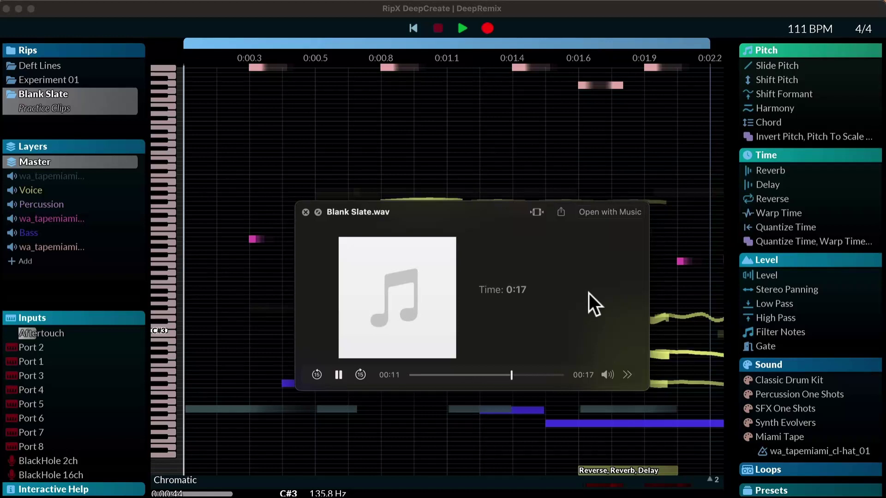
key("space")
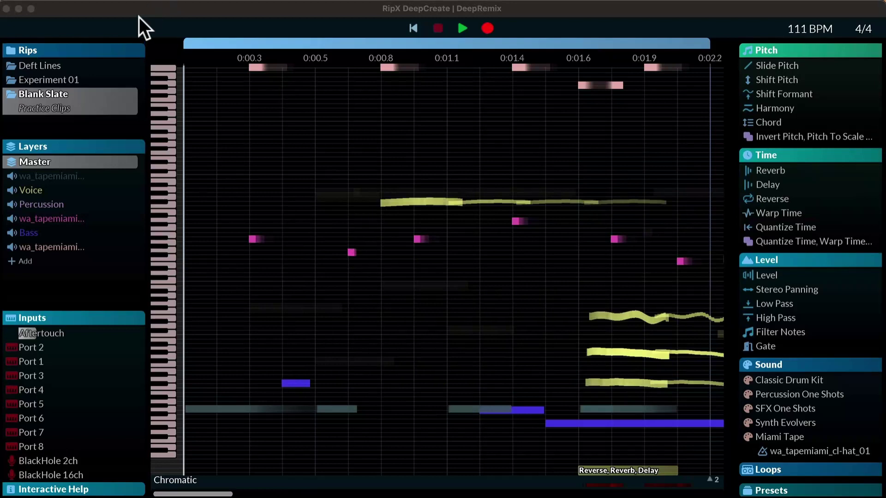
- Export only the loop of Blank Slate as separate layer files
left_click(68, 6)
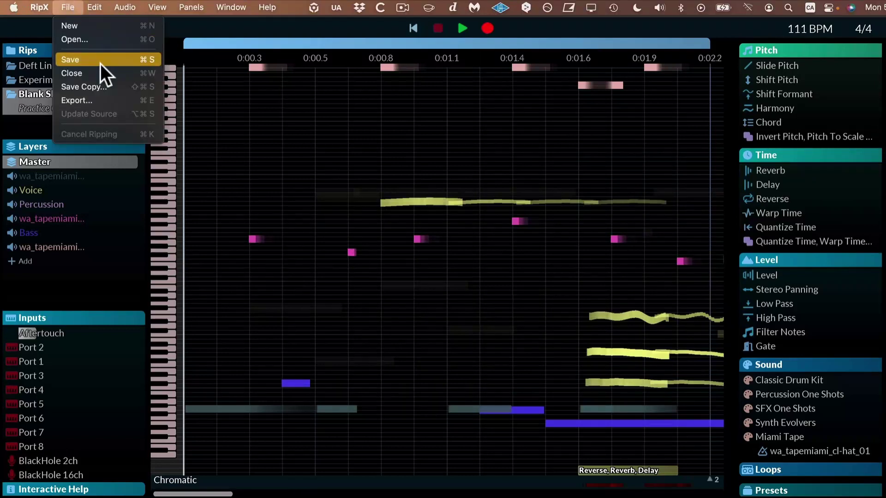
left_click(111, 101)
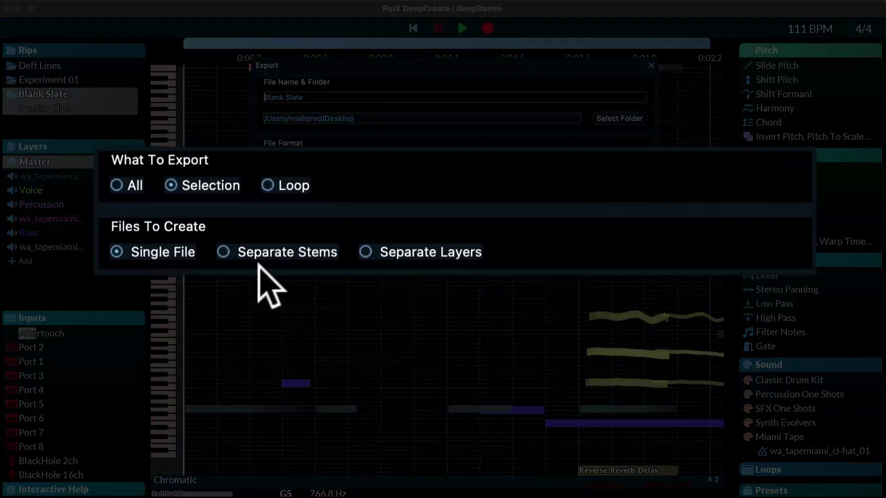
left_click(326, 233)
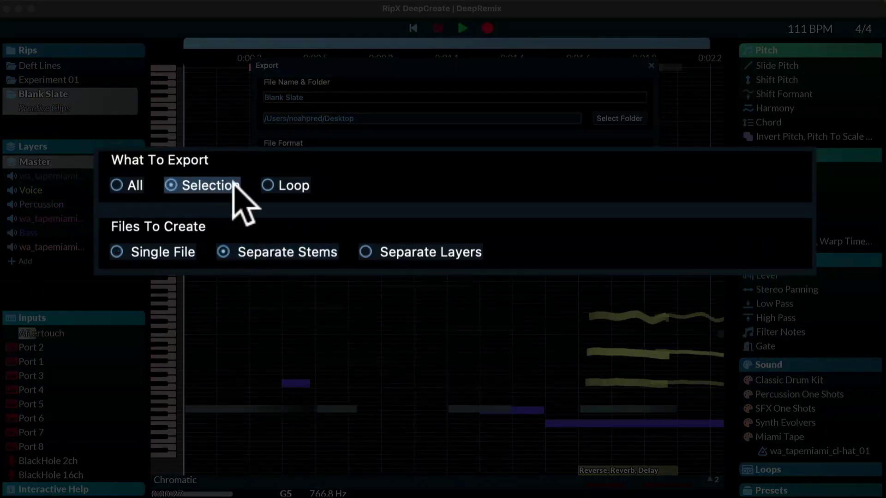
left_click(291, 185)
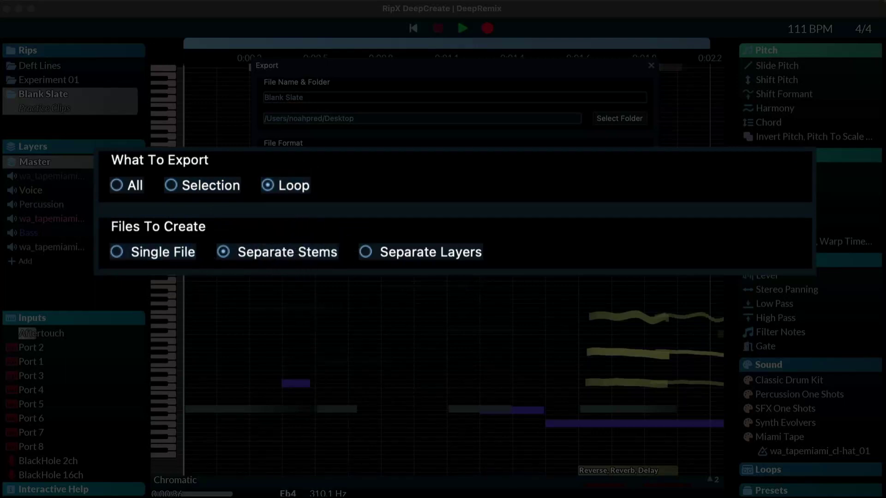
left_click(443, 255)
left_click(642, 256)
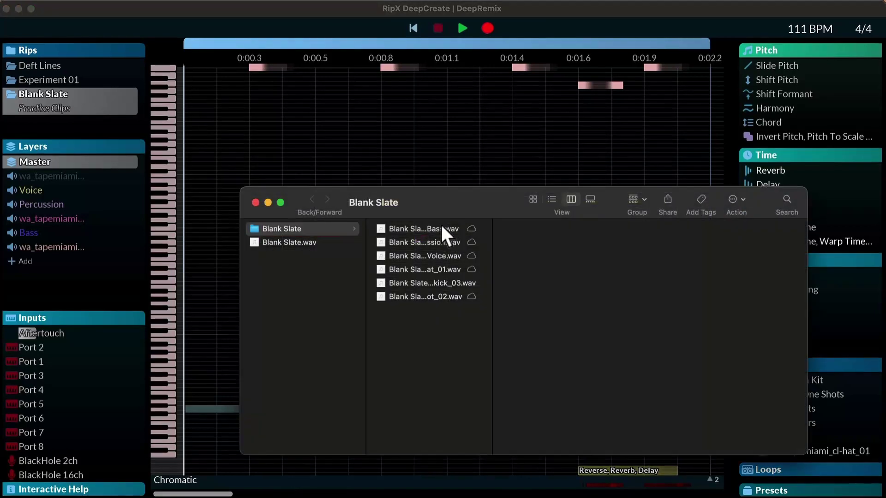
- Preview each exported layer file in the Blank Slate folder, starting with Blank Slate_Bass.wav
left_click(441, 228)
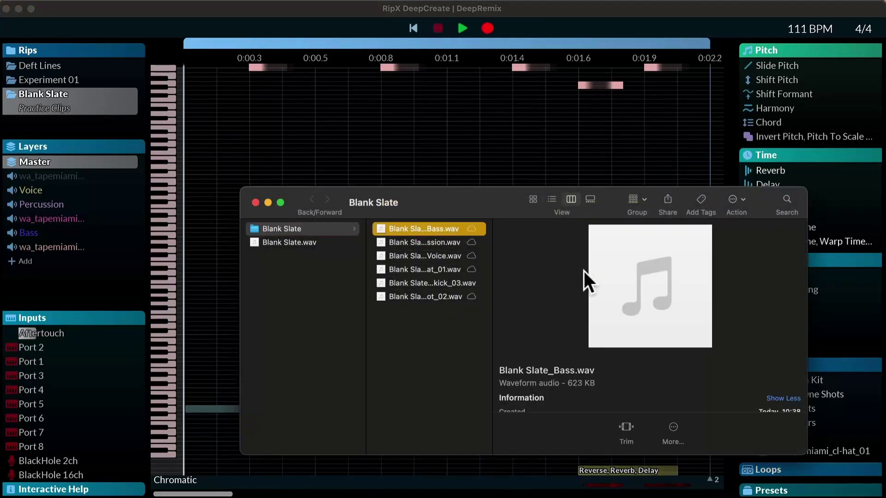
key("space")
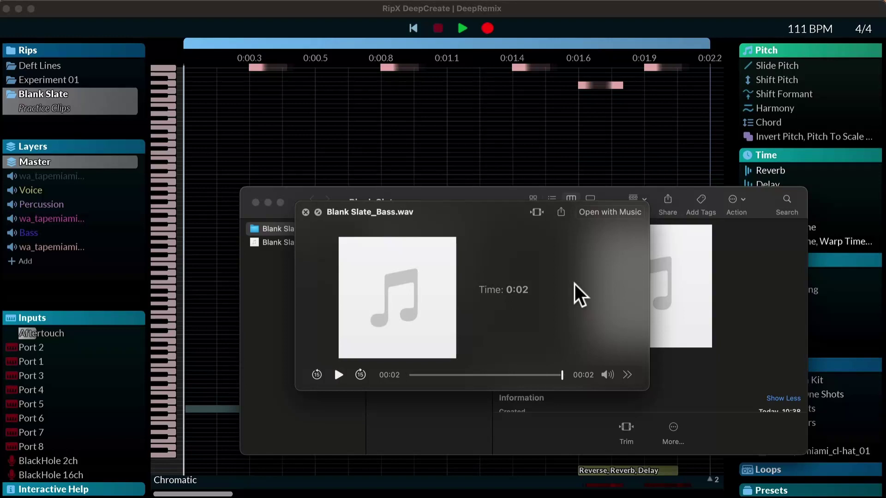
key("Down")
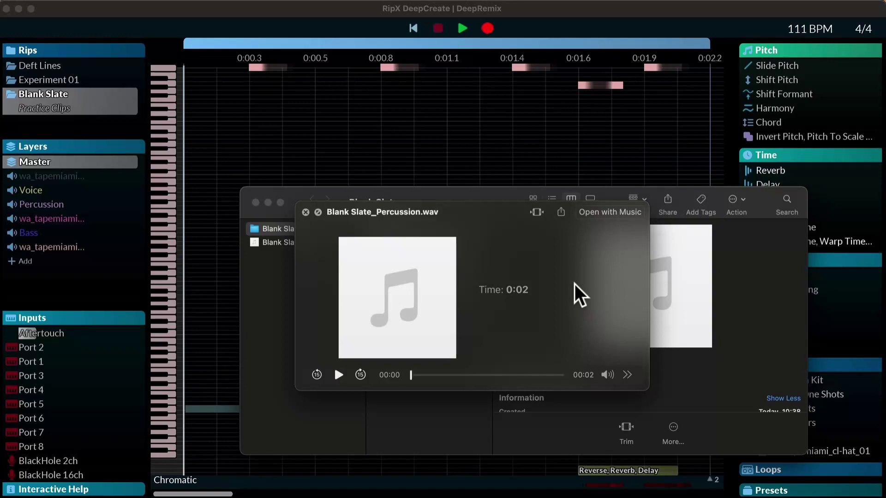
key("Down")
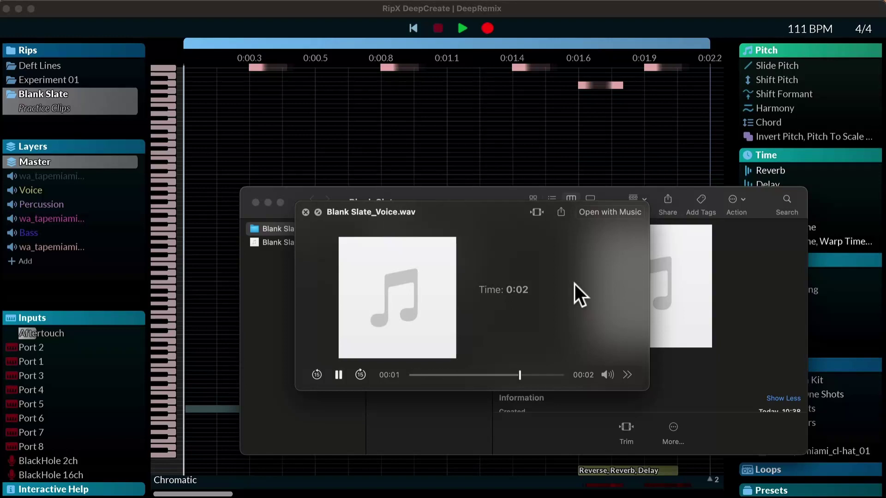
key("Down")
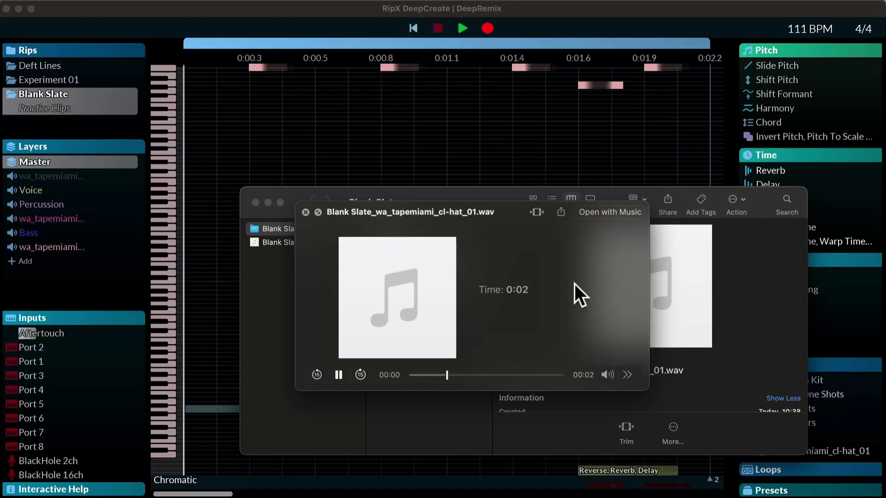
key("Down")
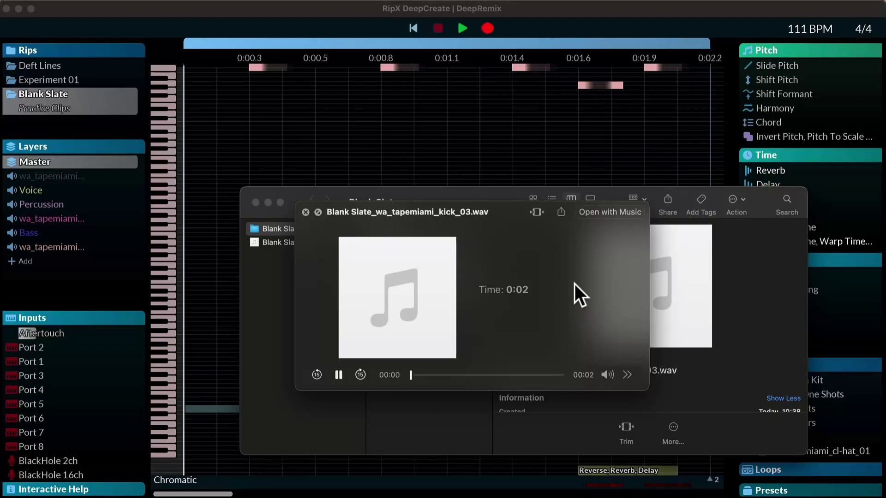
key("Down")
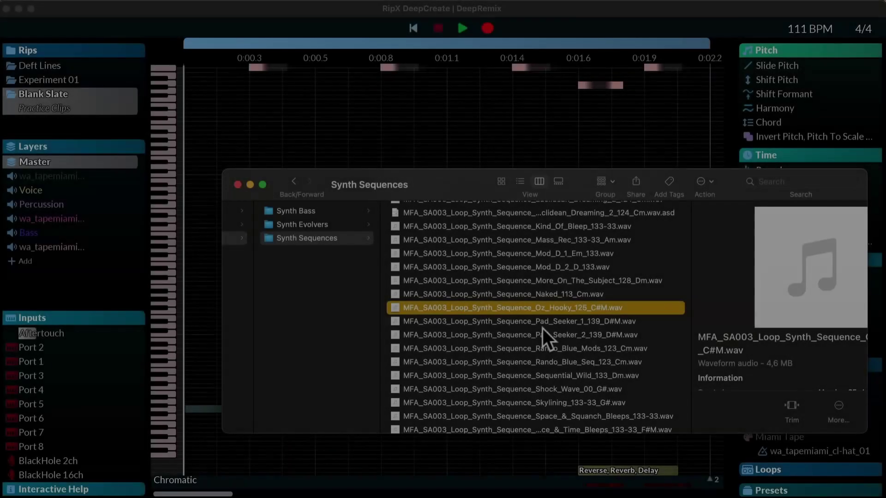
- Import MFA_SA003_Loop_Synth_Sequence_Rando_Blue_Mods_123_Cm.wav as a new rip, separating Voice, Bass, Other Sounds & Instruments and Drums & Percussion
scroll(611, 380, "down", 1)
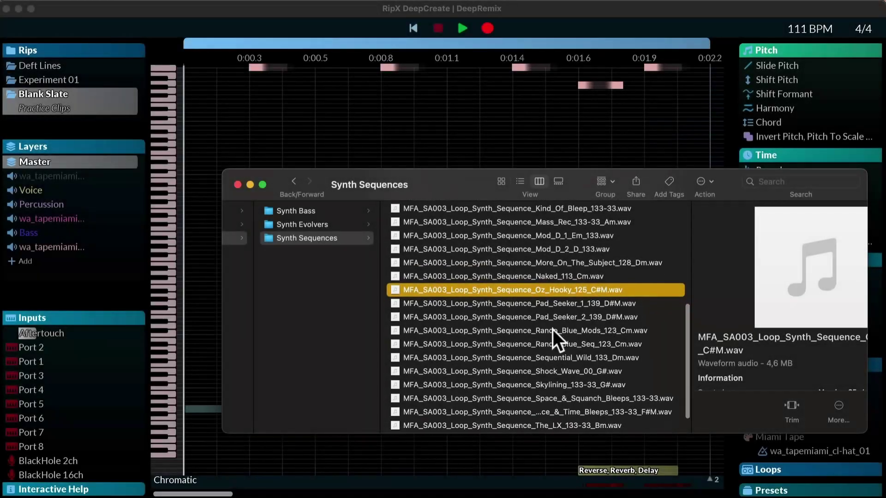
left_click(556, 330)
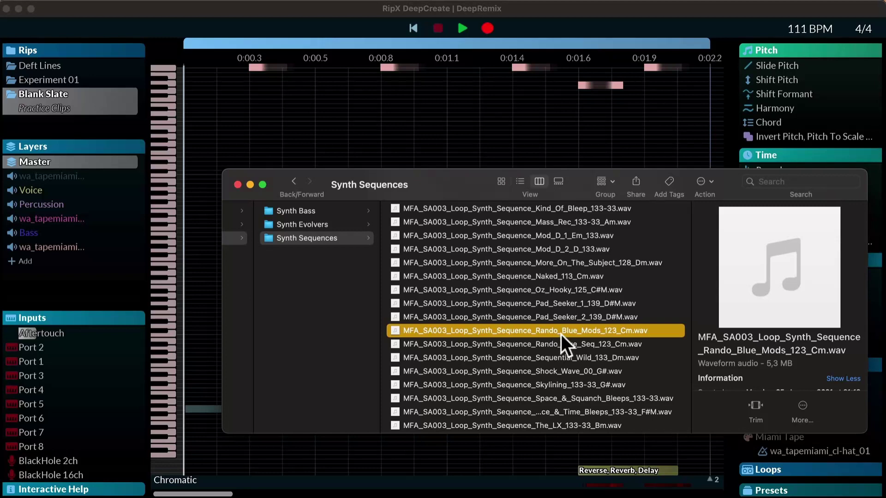
left_click_drag(564, 333, 118, 128)
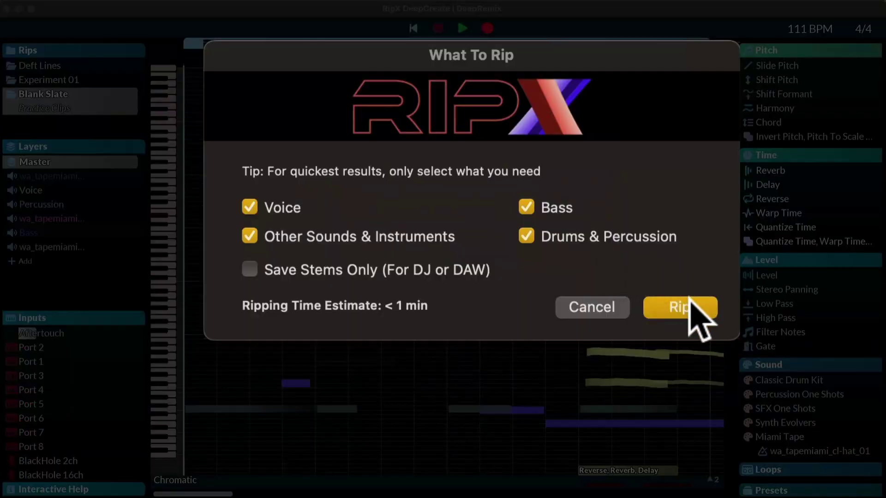
left_click(689, 303)
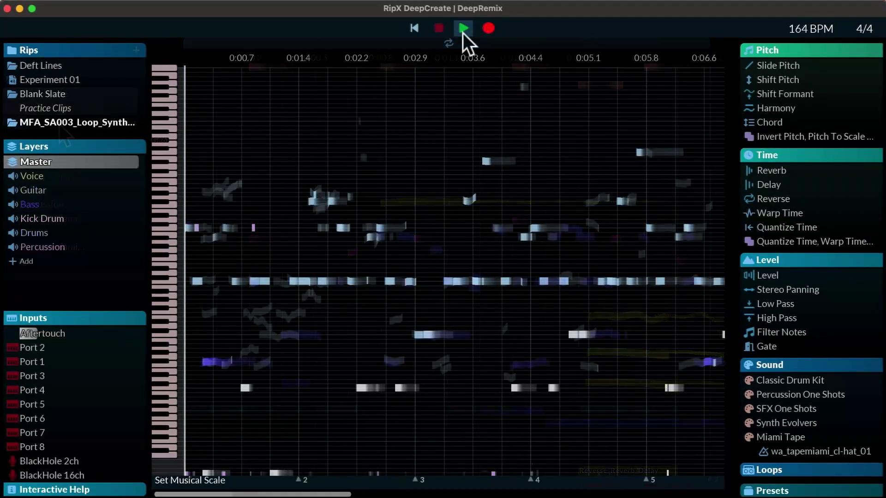
- Play back the newly ripped synth sequence to audition it
left_click(463, 30)
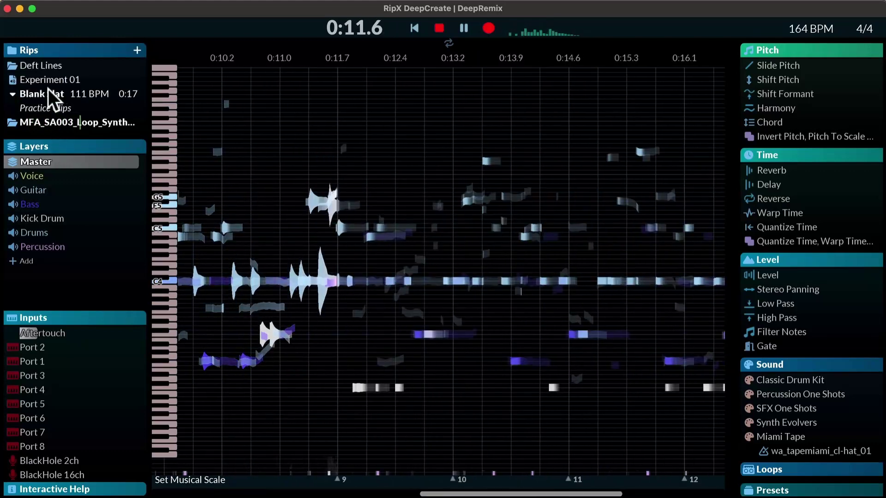
left_click(44, 91)
left_click(81, 123)
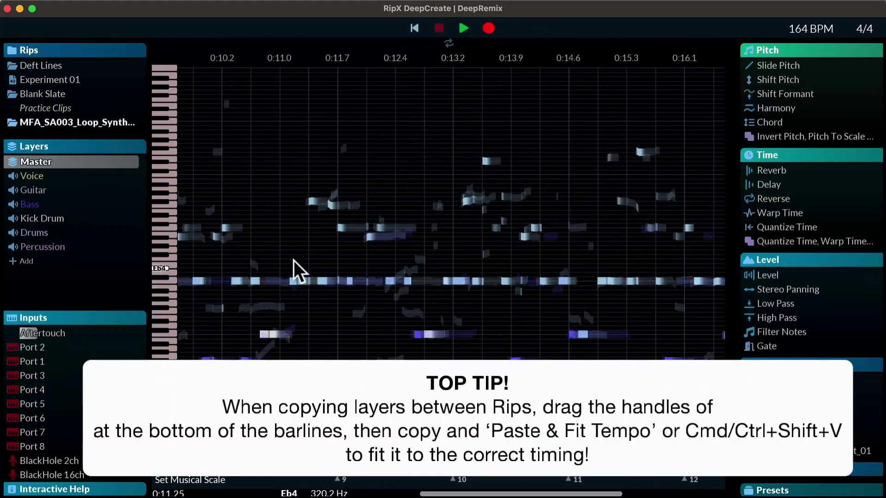
- Copy the synth rip's notes between about 0:11.1 and 0:12.9 and paste them into Blank Slate fitted to its tempo
left_click_drag(291, 185, 430, 329)
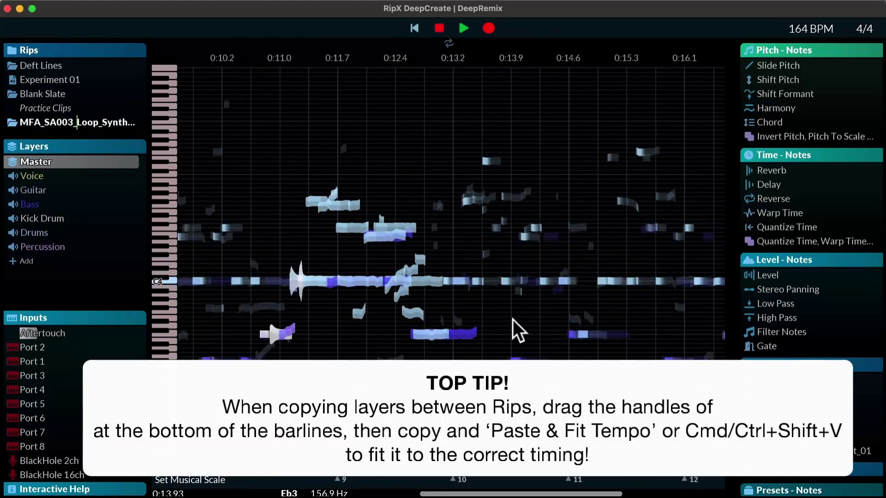
left_click(38, 94)
key("super+shift+v")
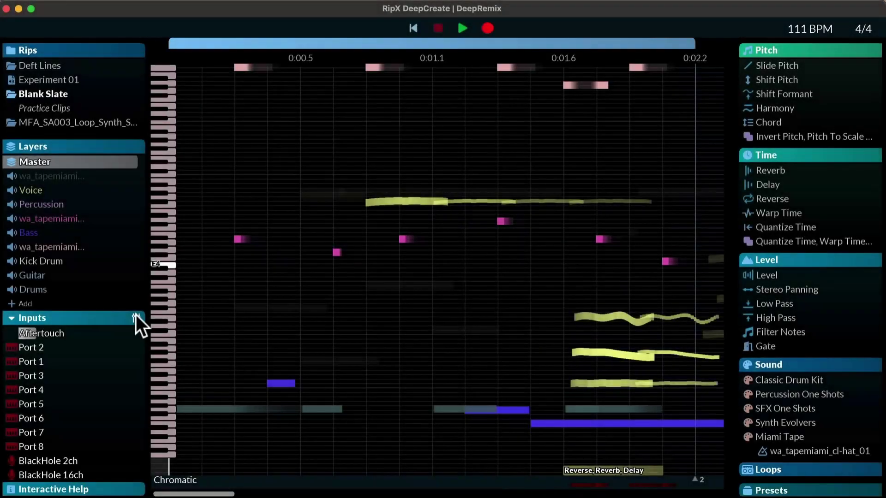
- Check the Inputs mapping view and collapse the Inputs, Layers and Rips sections
left_click(135, 317)
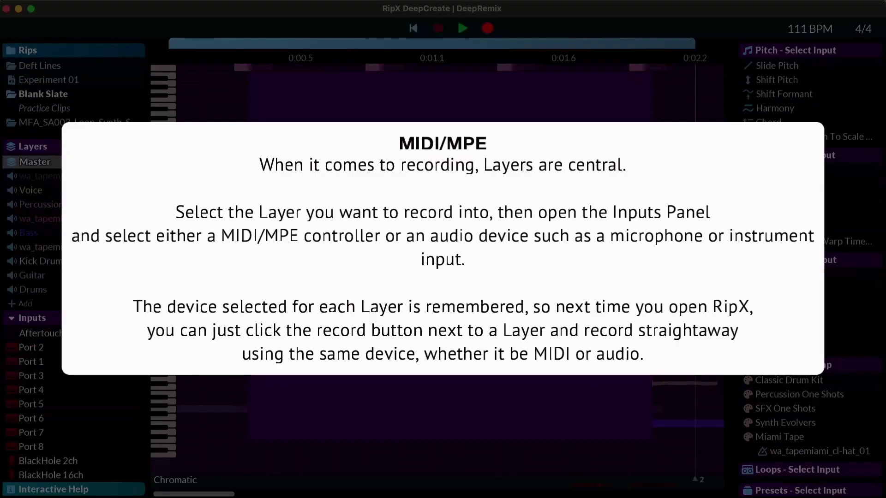
left_click(11, 315)
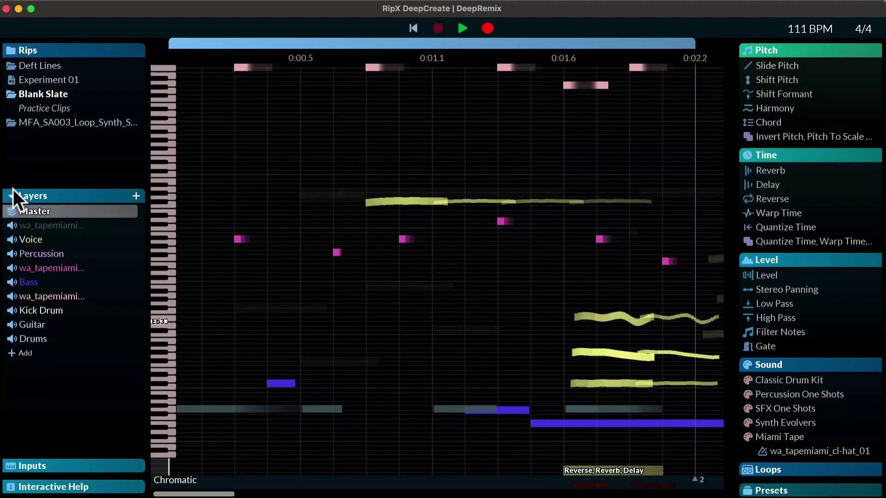
left_click(13, 191)
left_click(11, 48)
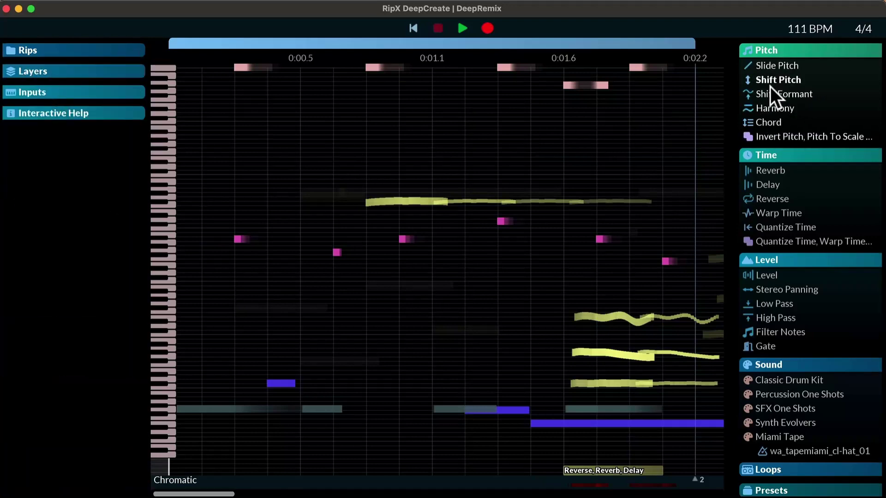
- Combine Slide Pitch with Shift Pitch into a new combo effect and examine its component settings
left_click_drag(773, 66, 787, 79)
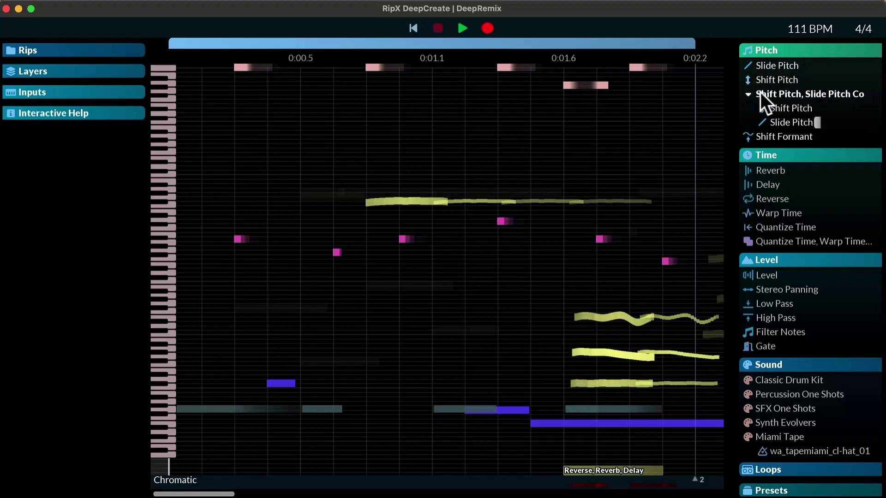
scroll(783, 102, "up", 5)
scroll(784, 103, "up", 5)
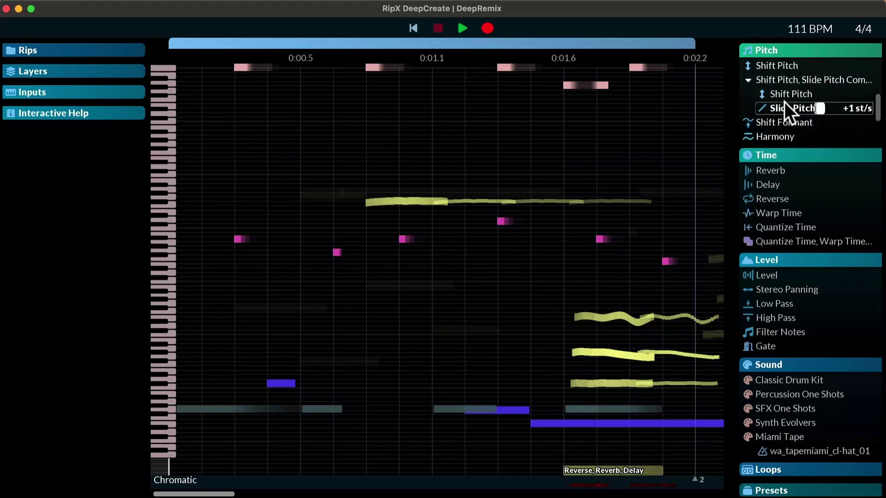
scroll(785, 102, "down", 2)
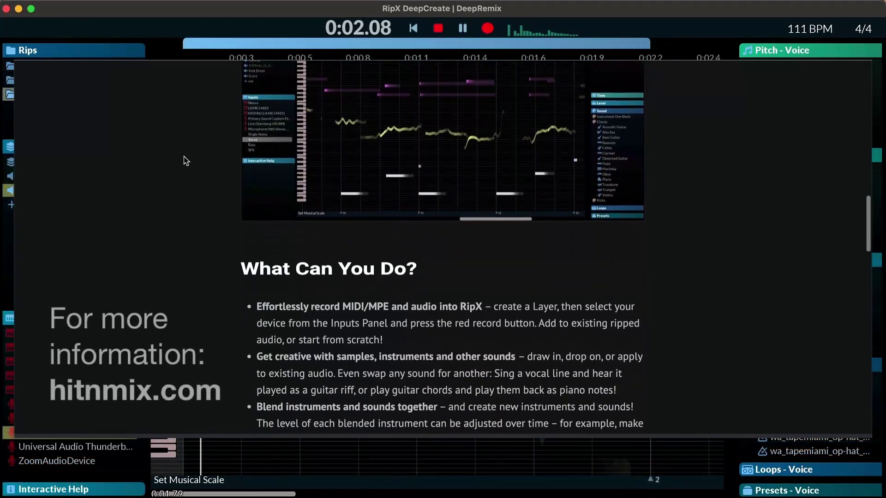
key("space")
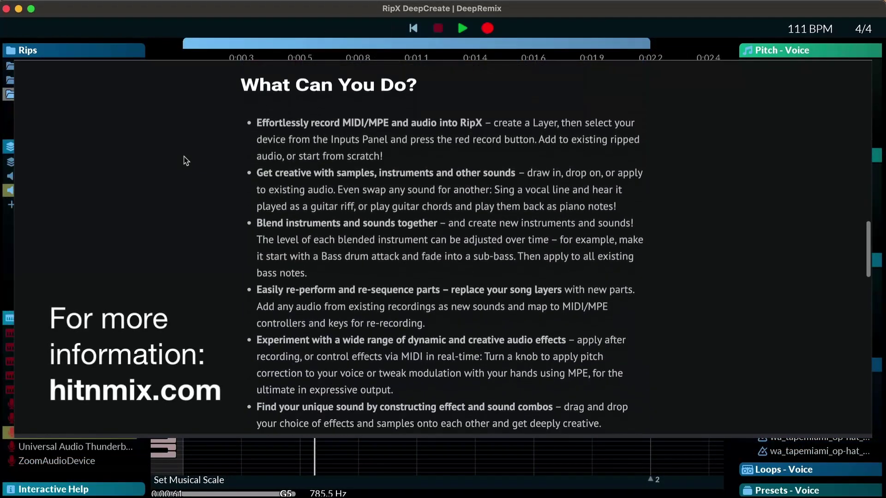